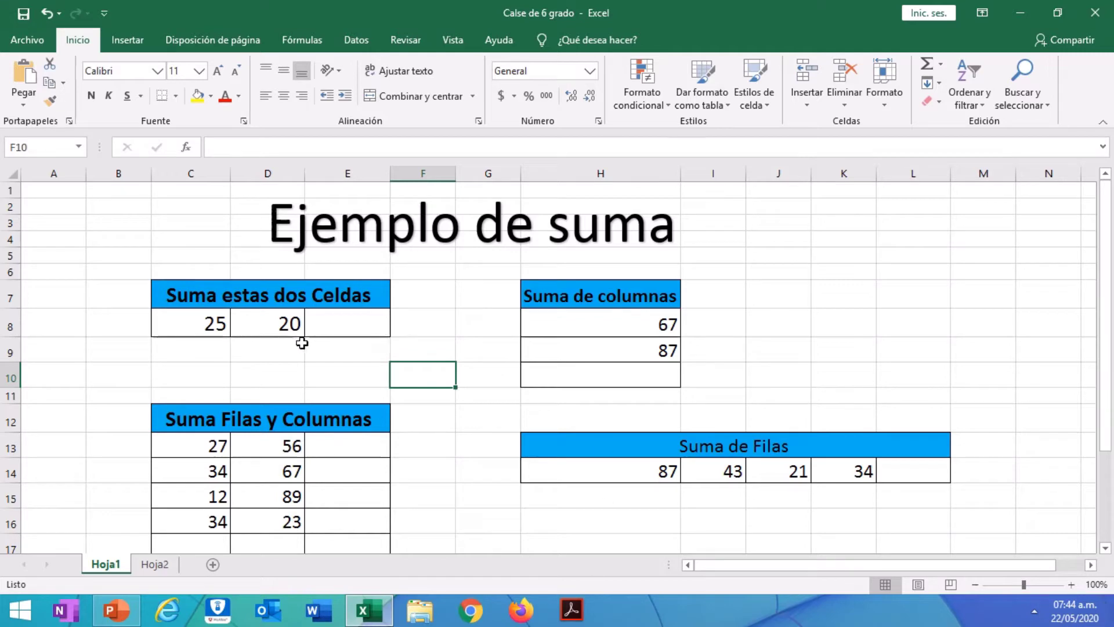
Review the table of arithmetic operators on sheet Hoja2, then return to the sums on Hoja1.
click(324, 324)
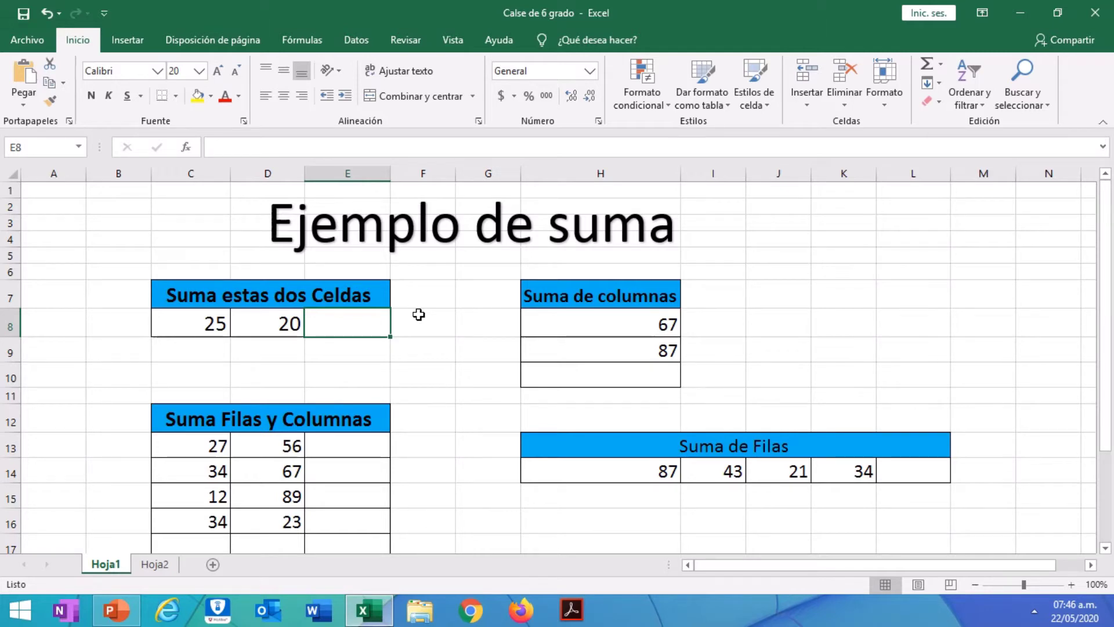
click(157, 564)
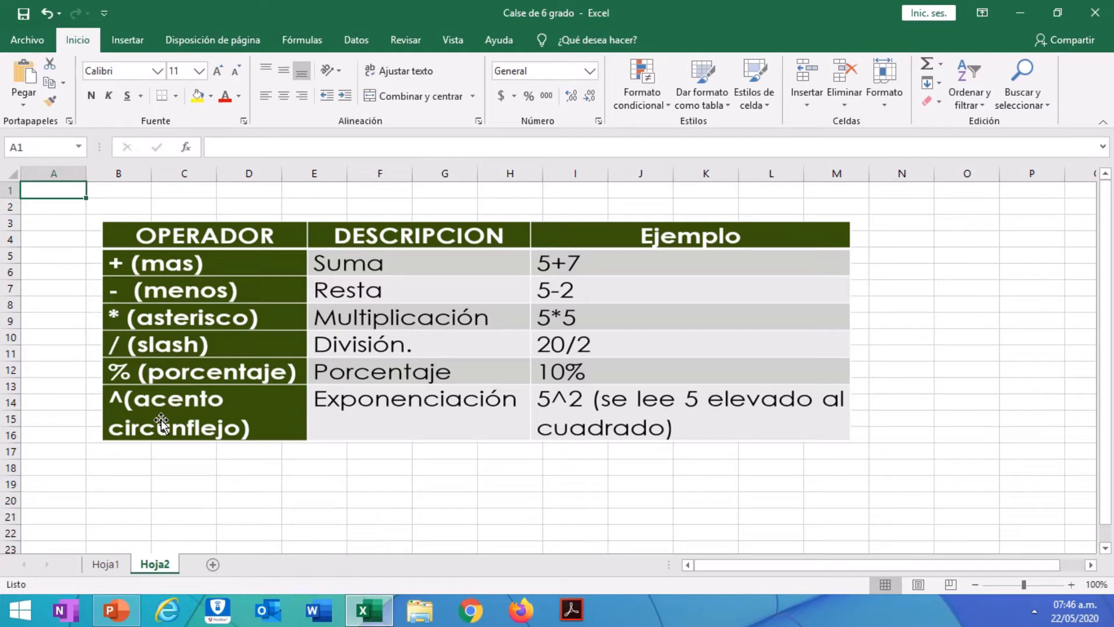
click(108, 565)
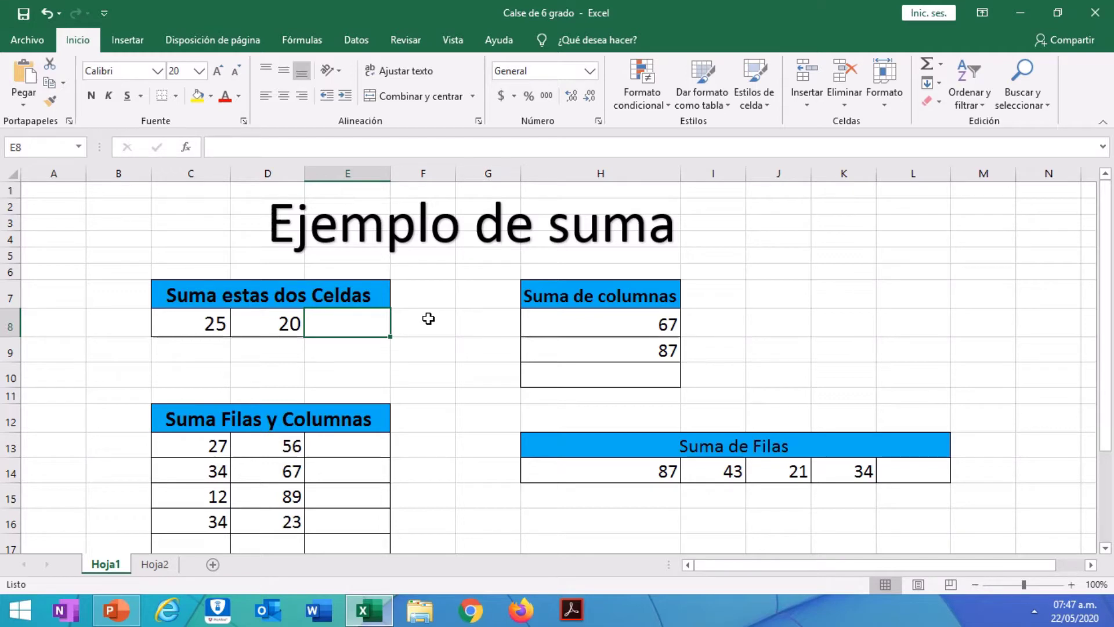
text(=)
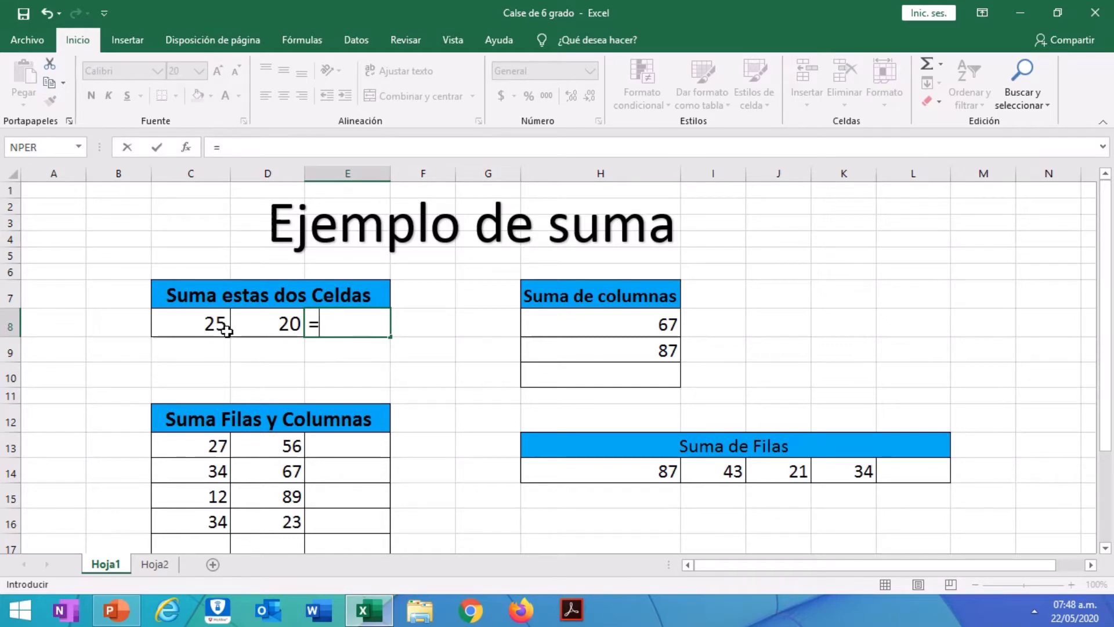
click(196, 176)
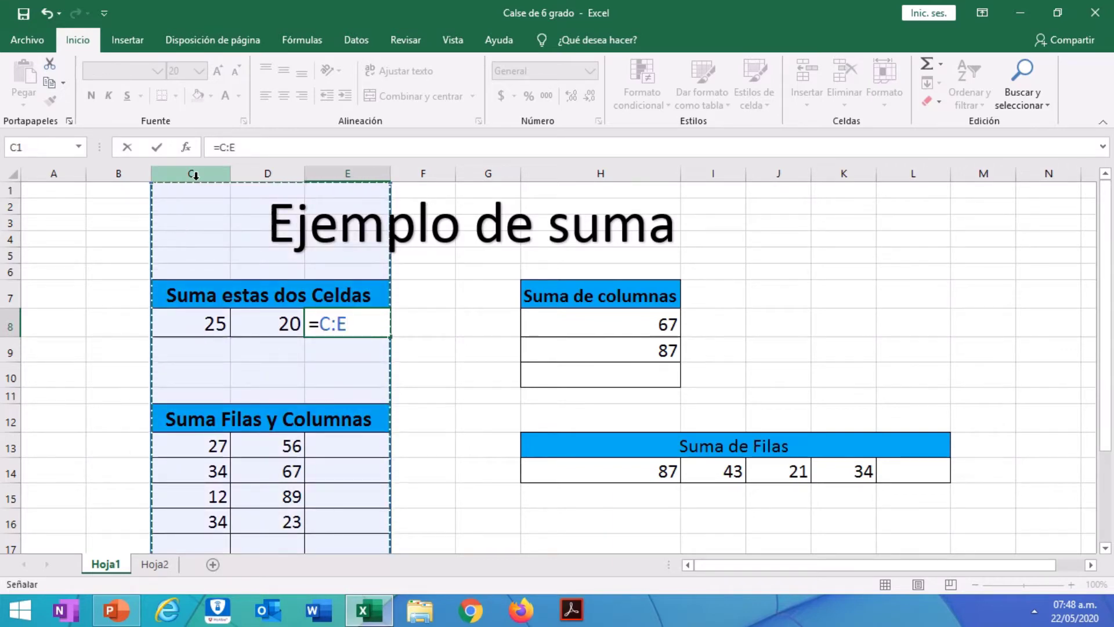
key(BackSpace)
key(BackSpace)
key(BackSpace)
key(BackSpace)
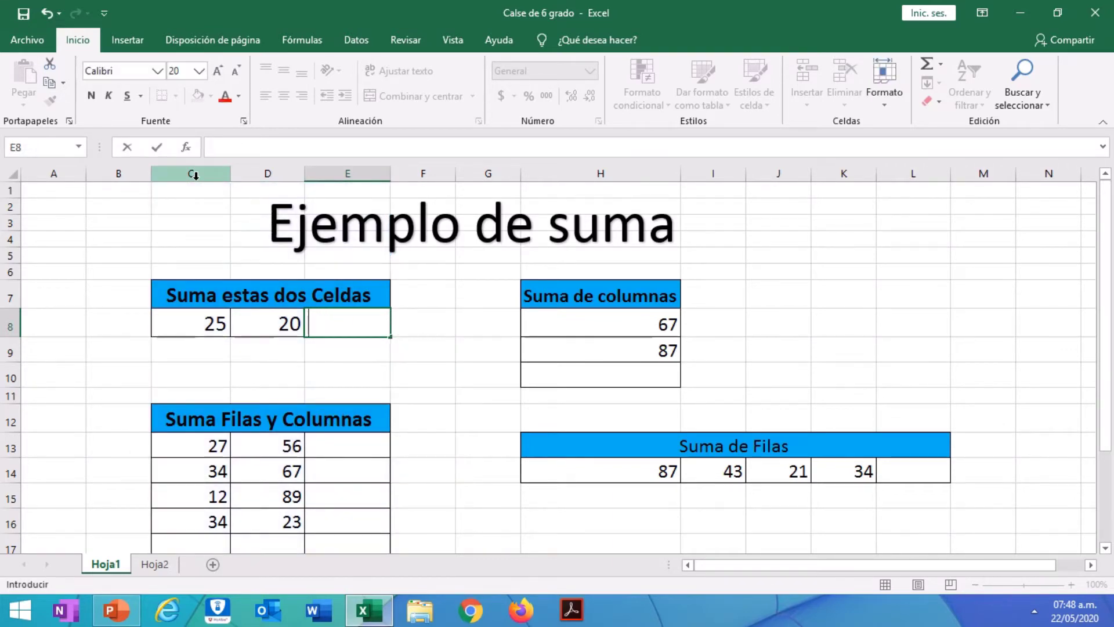
Examine the column and row that identify each of the two addend cells, C8 and D8, under Suma estas dos Celdas.
click(199, 322)
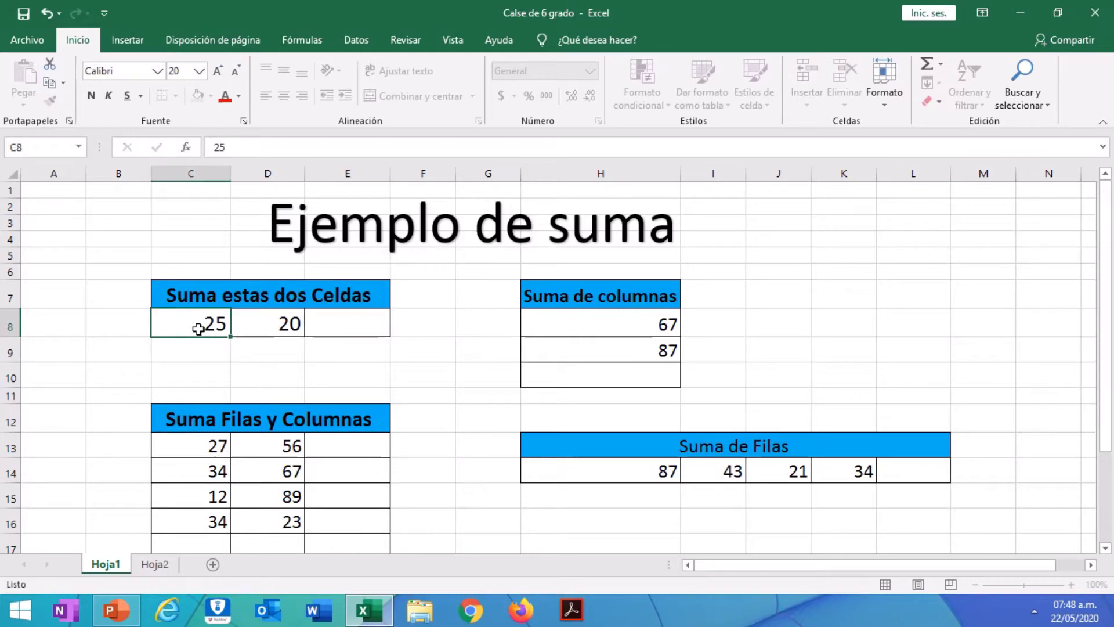
click(189, 174)
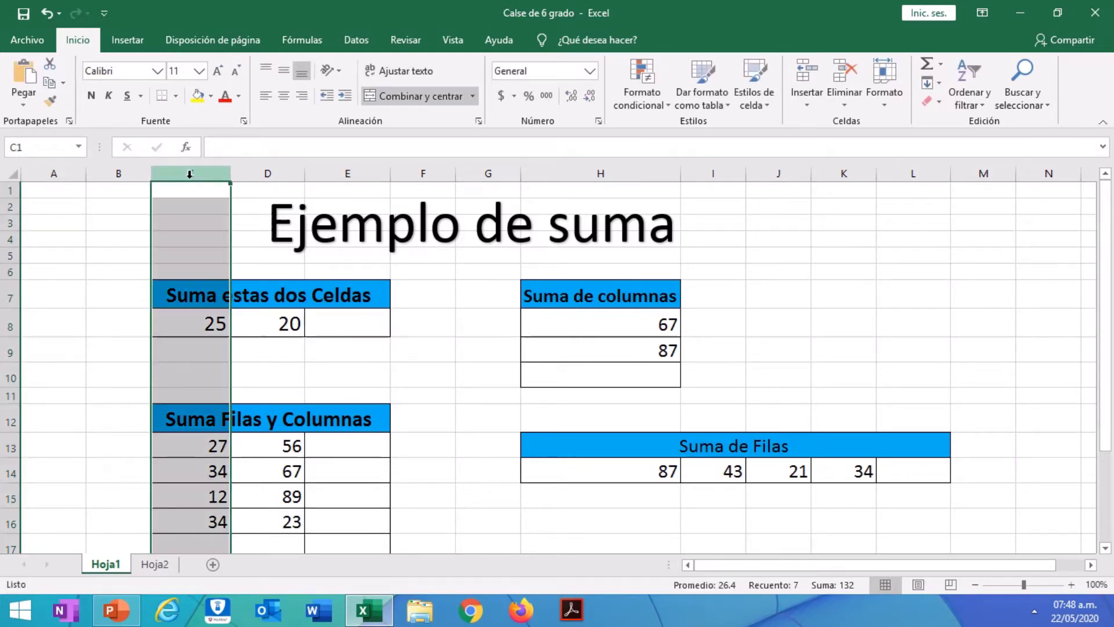
click(165, 328)
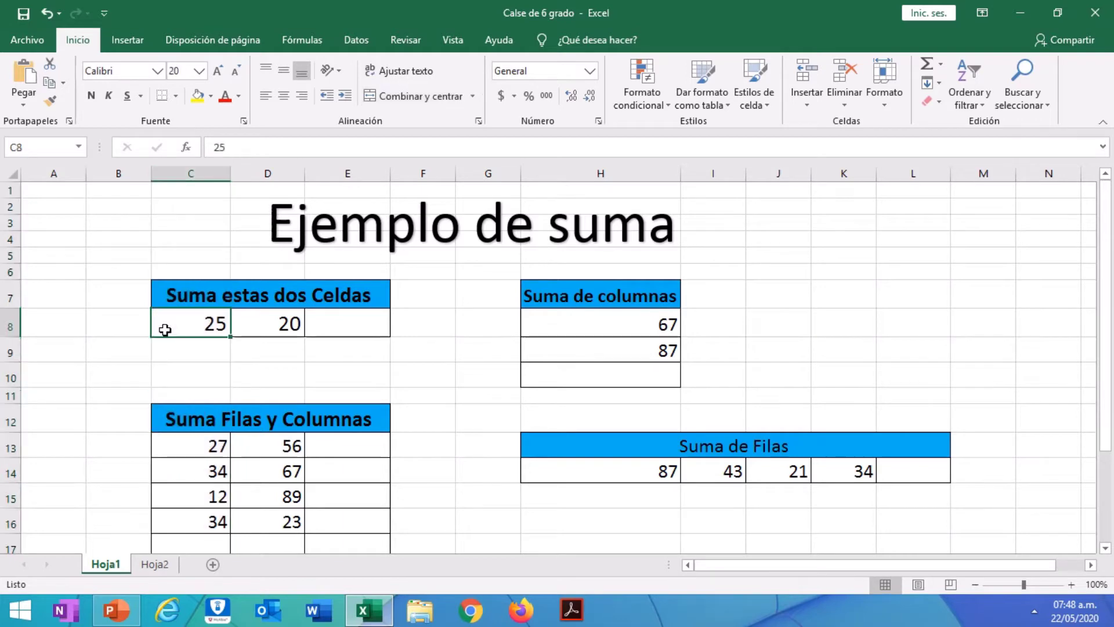
click(6, 325)
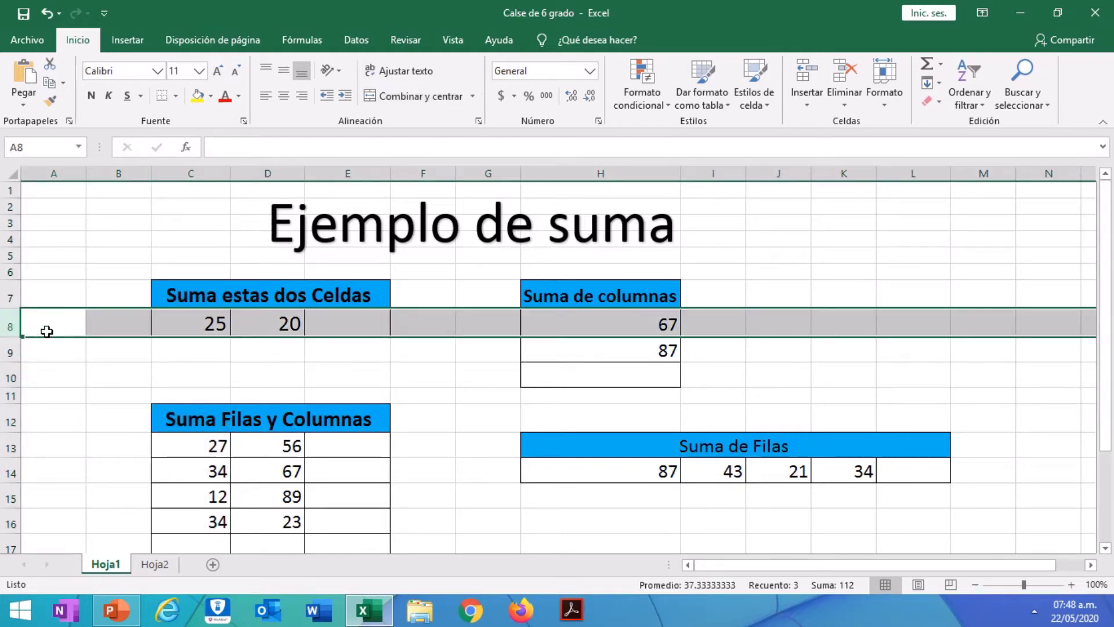
click(213, 328)
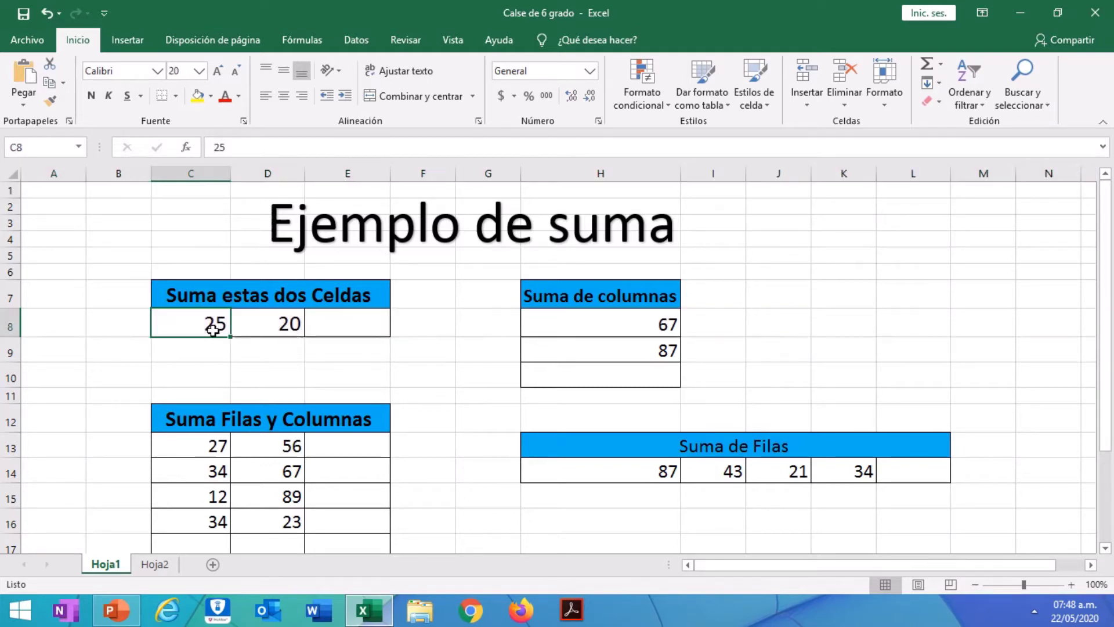
click(281, 323)
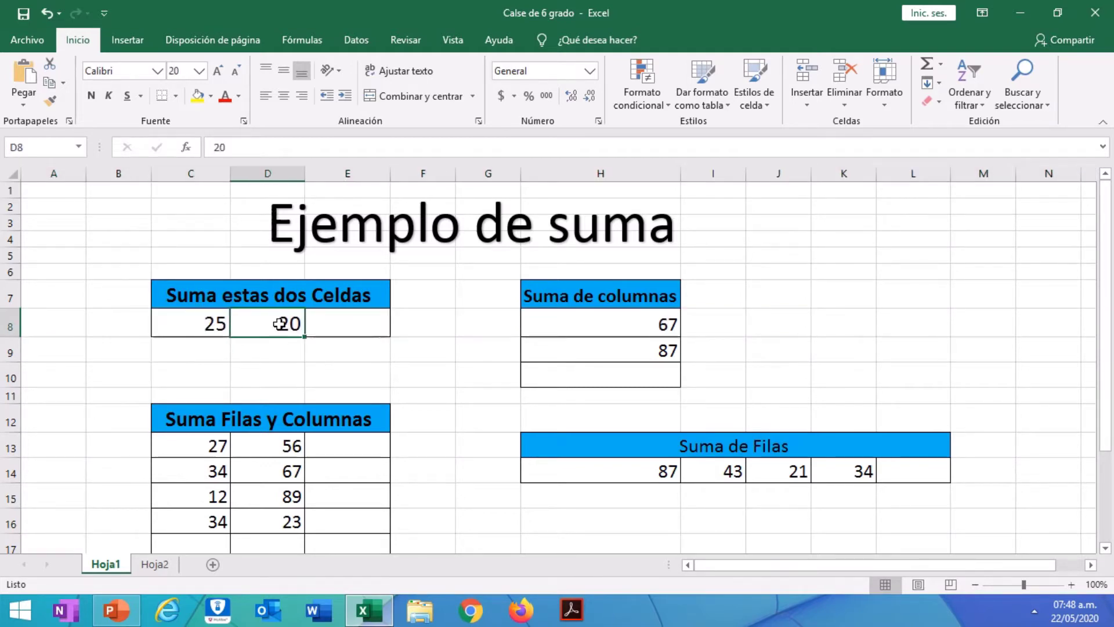
click(199, 333)
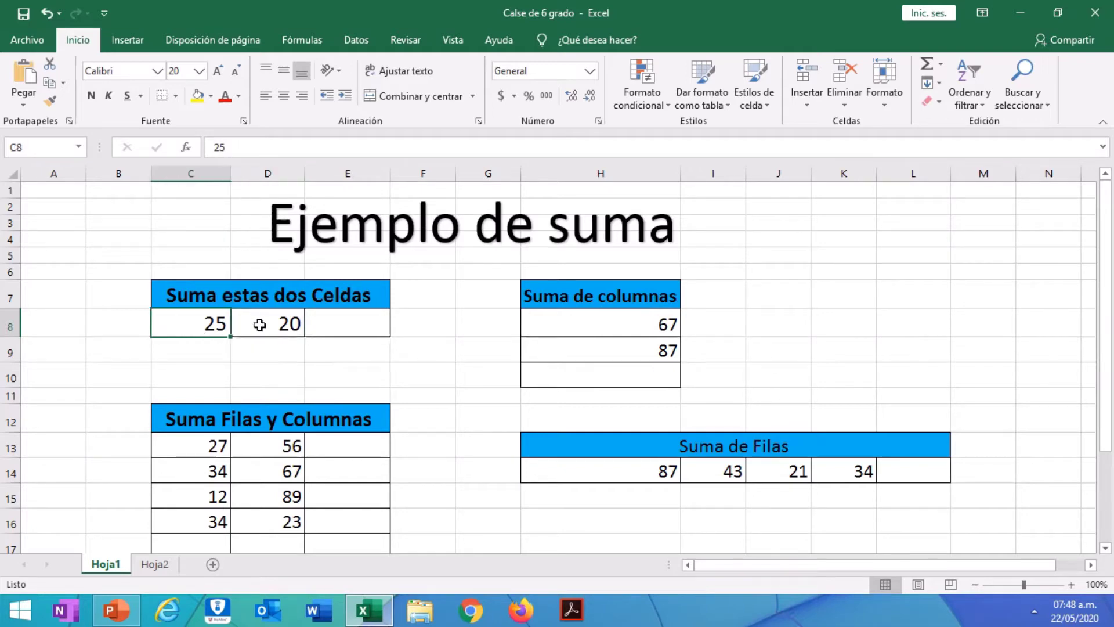
click(259, 324)
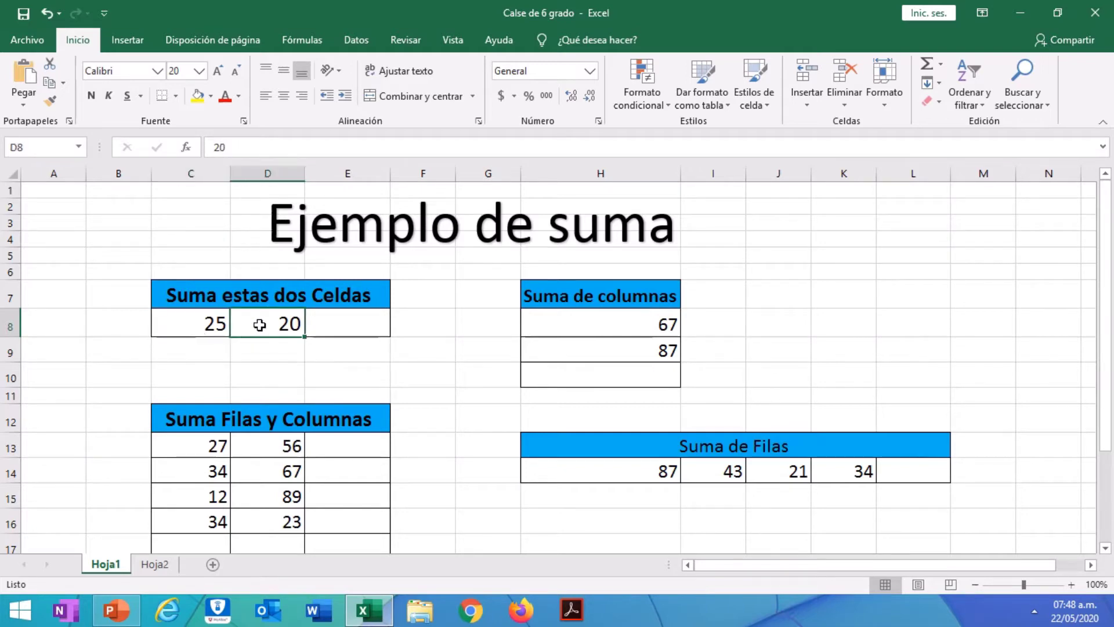
click(273, 173)
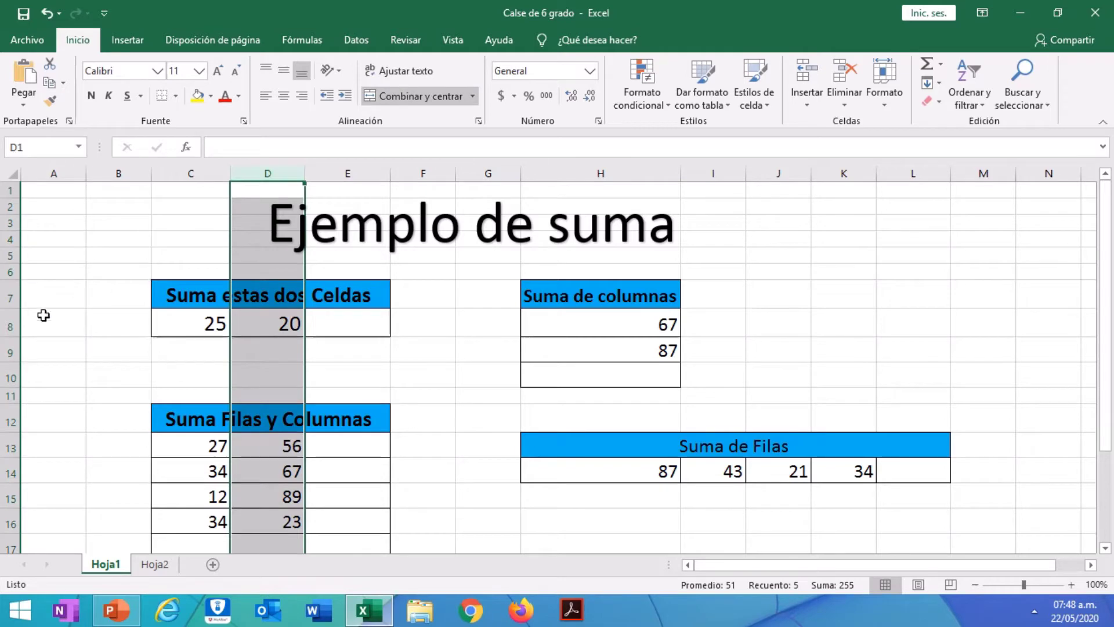
click(10, 326)
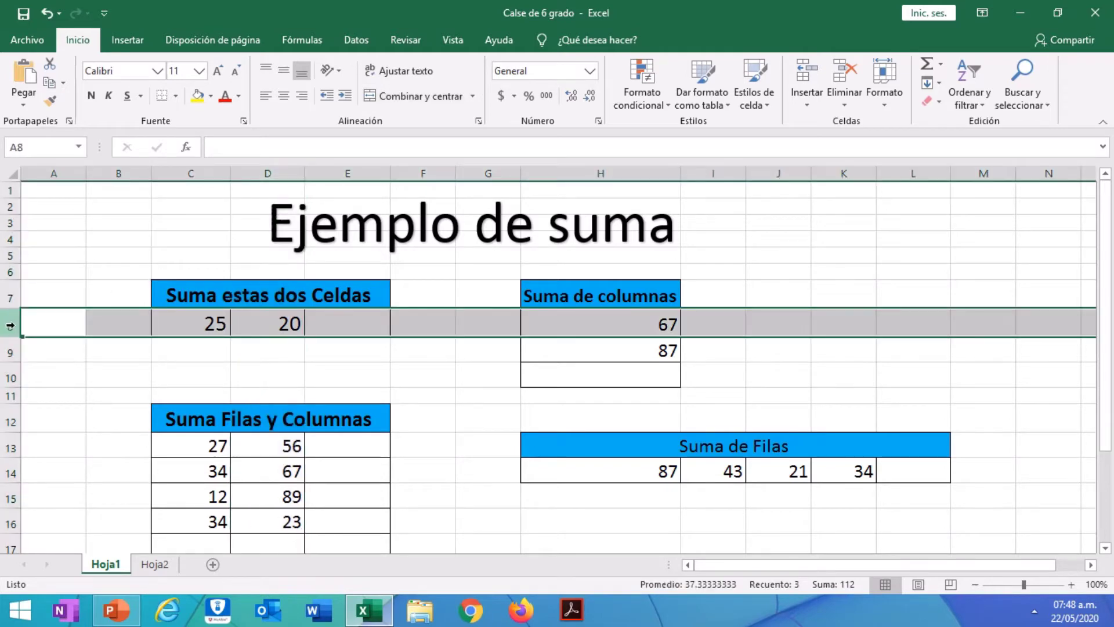
click(265, 357)
Enter the formula =c8+d8 in cell E8 by writing both cell references out.
click(337, 324)
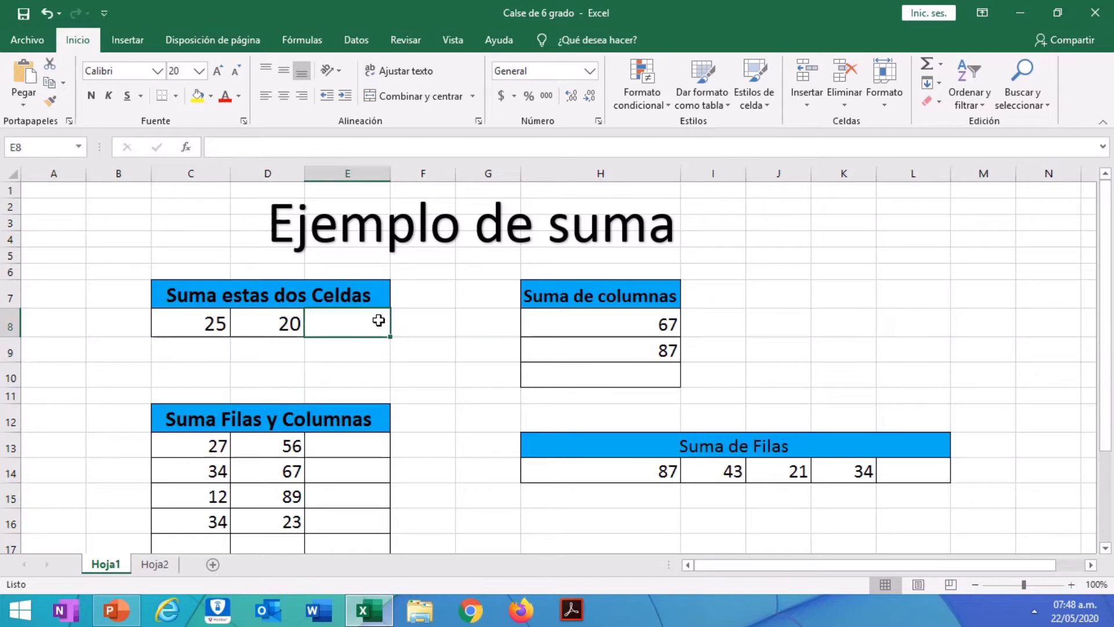
text(=)
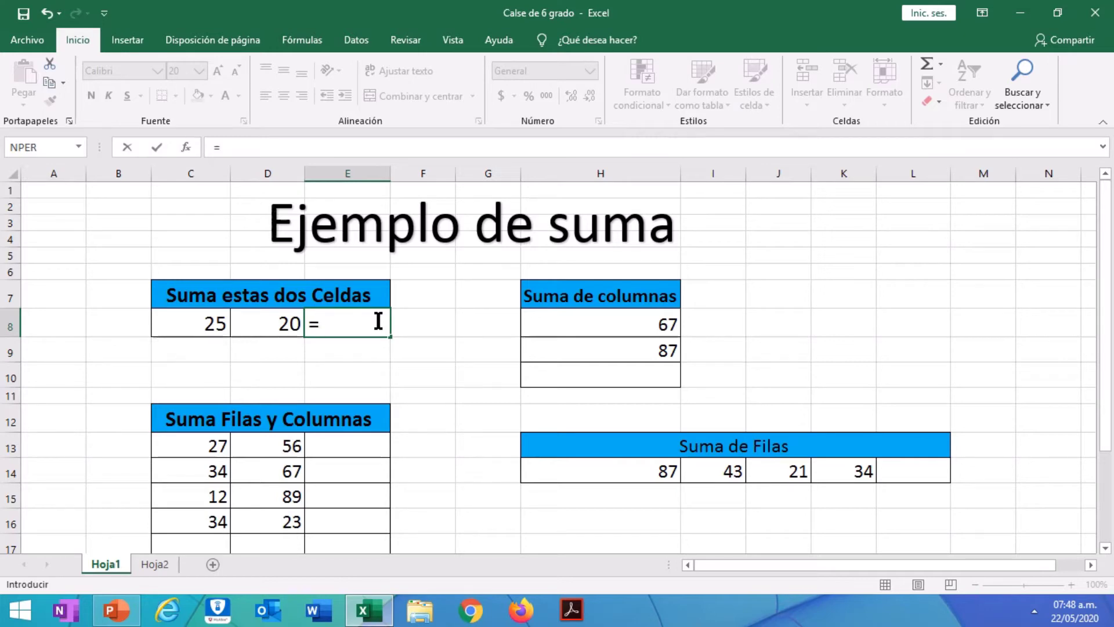
text(c)
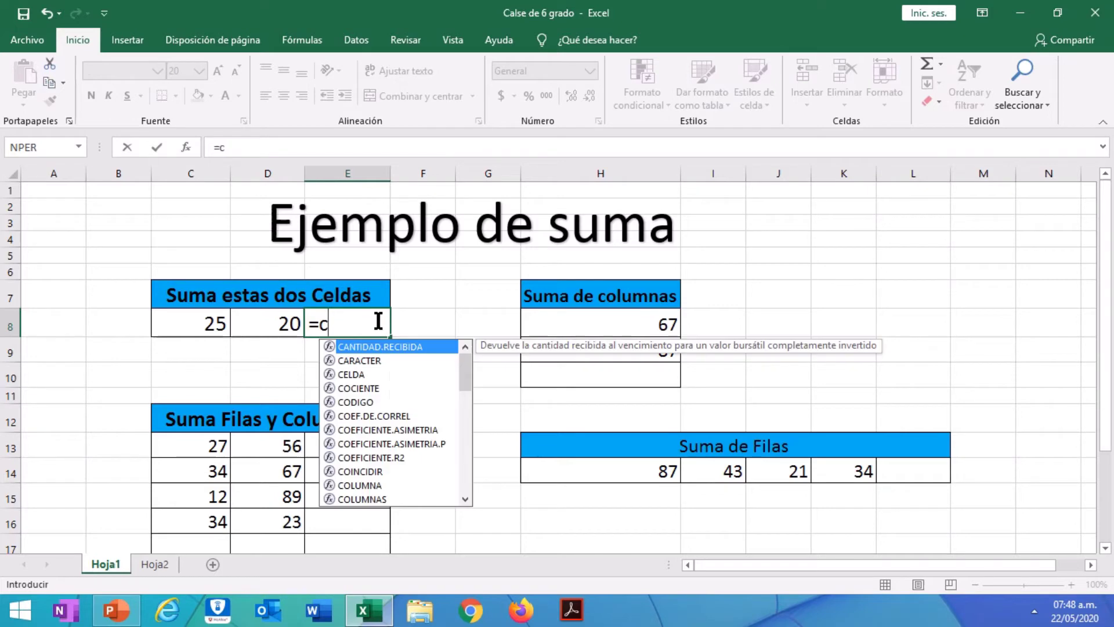
text(8)
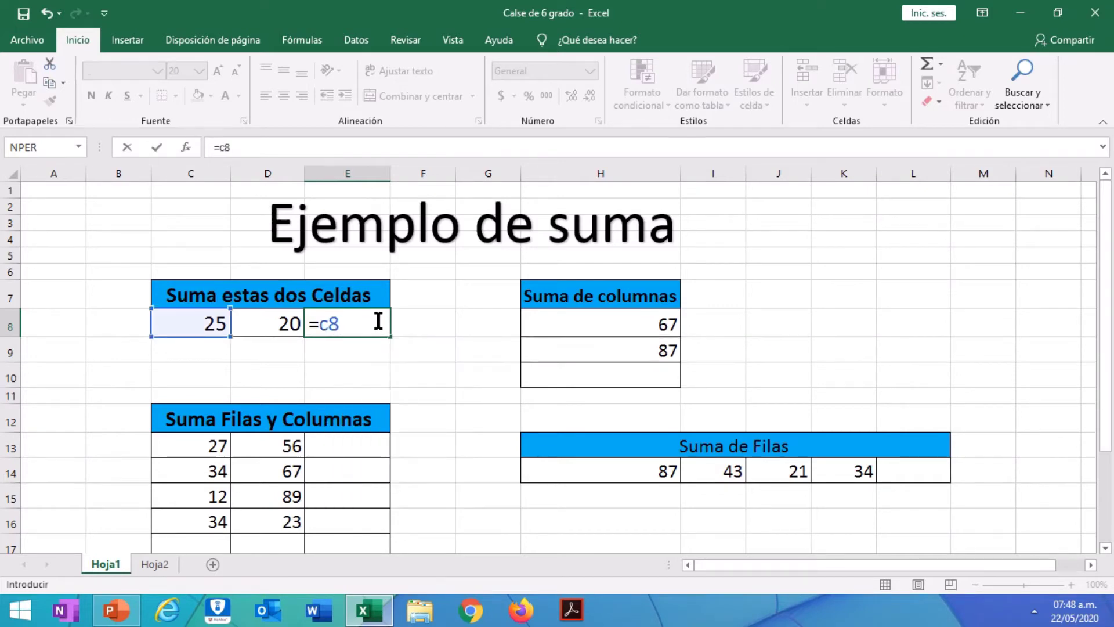
text(+)
text(d)
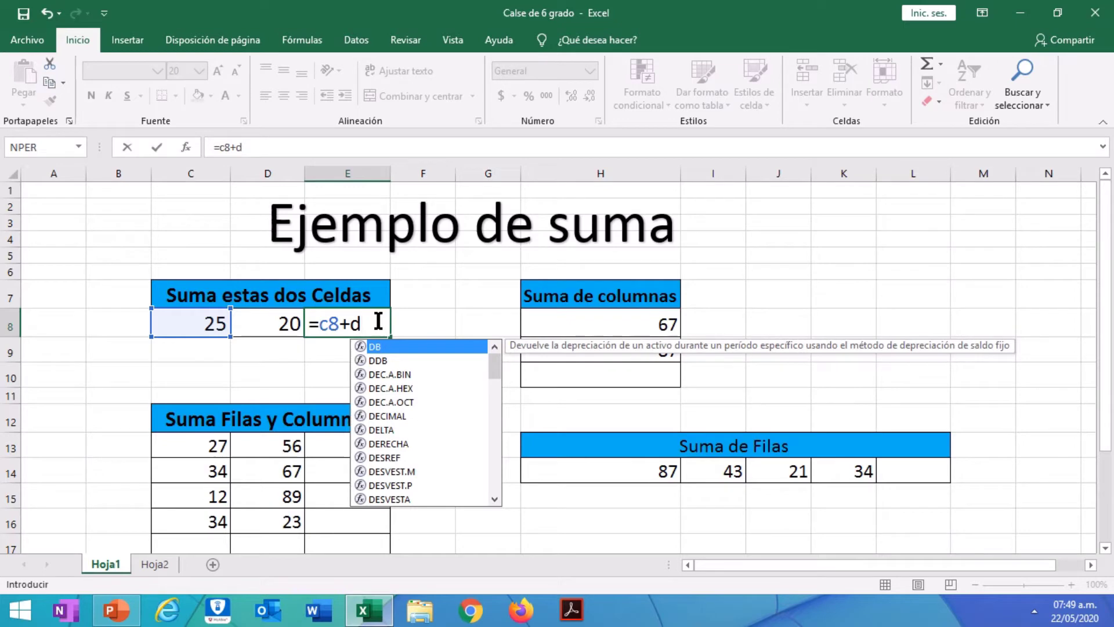
text(8)
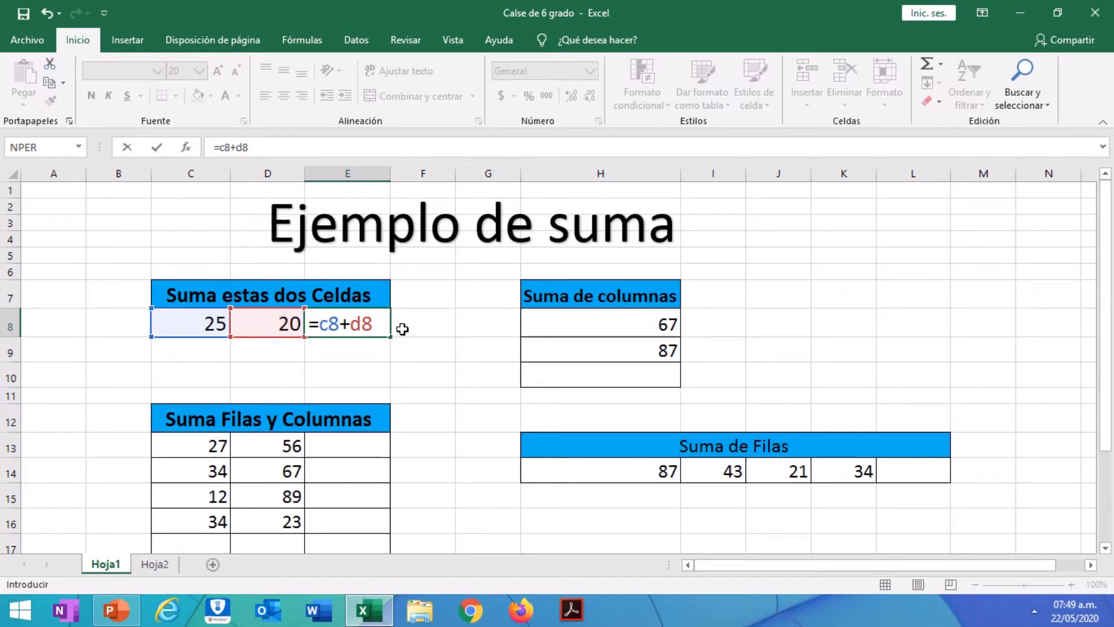
key(Return)
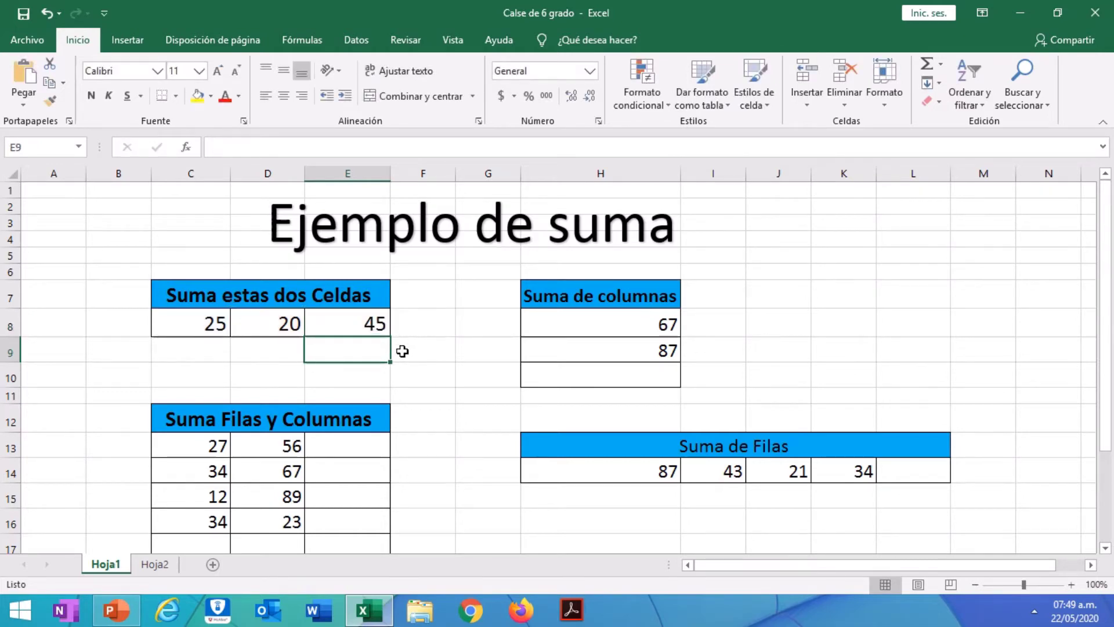
Clear the sum formula from cell E8.
click(369, 323)
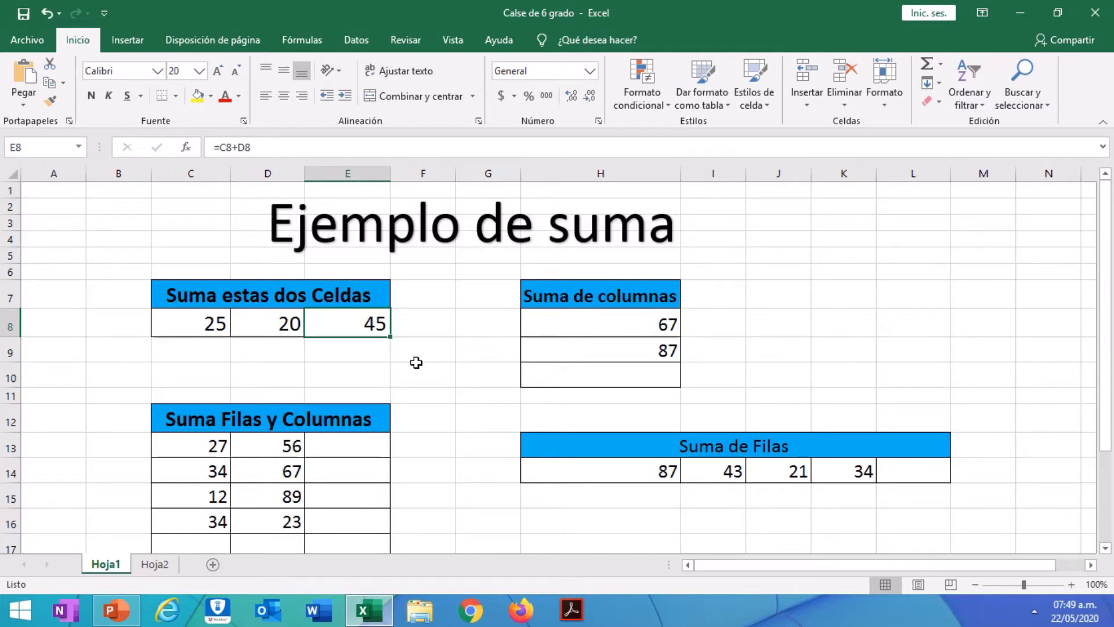
key(BackSpace)
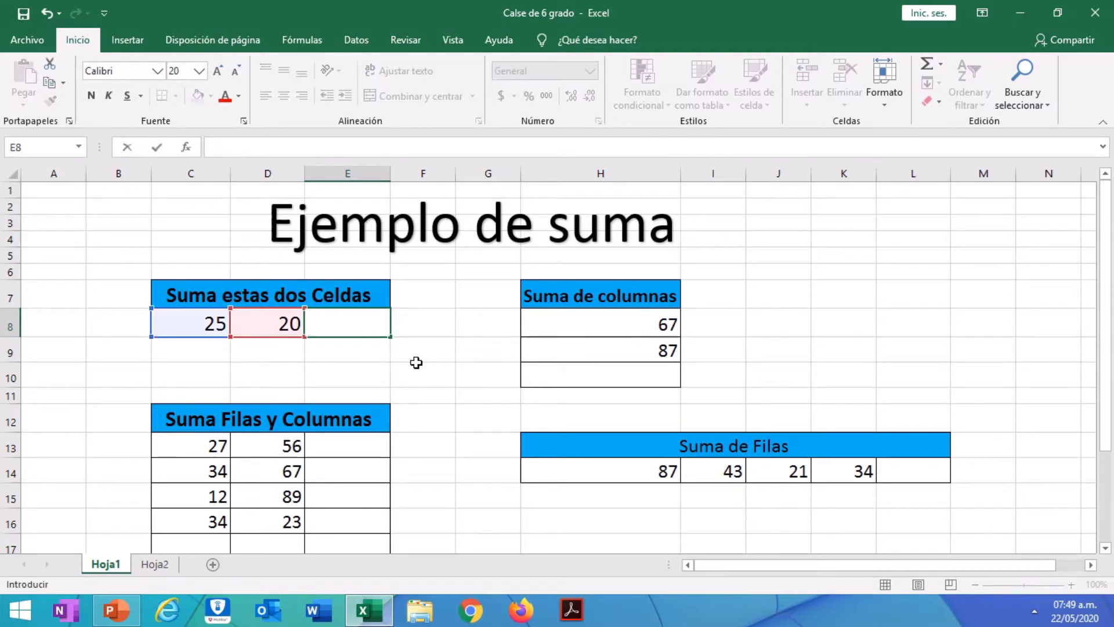
click(354, 365)
Build the formula =C8+D8 in cell E8 by picking the two addend cells directly on the sheet.
click(362, 326)
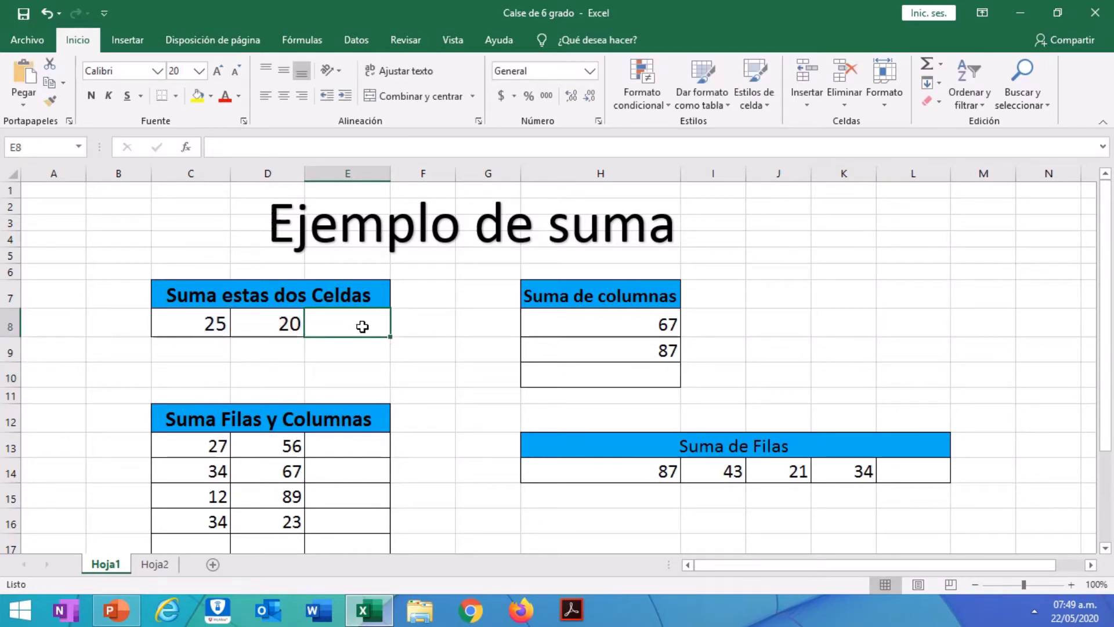
text(=)
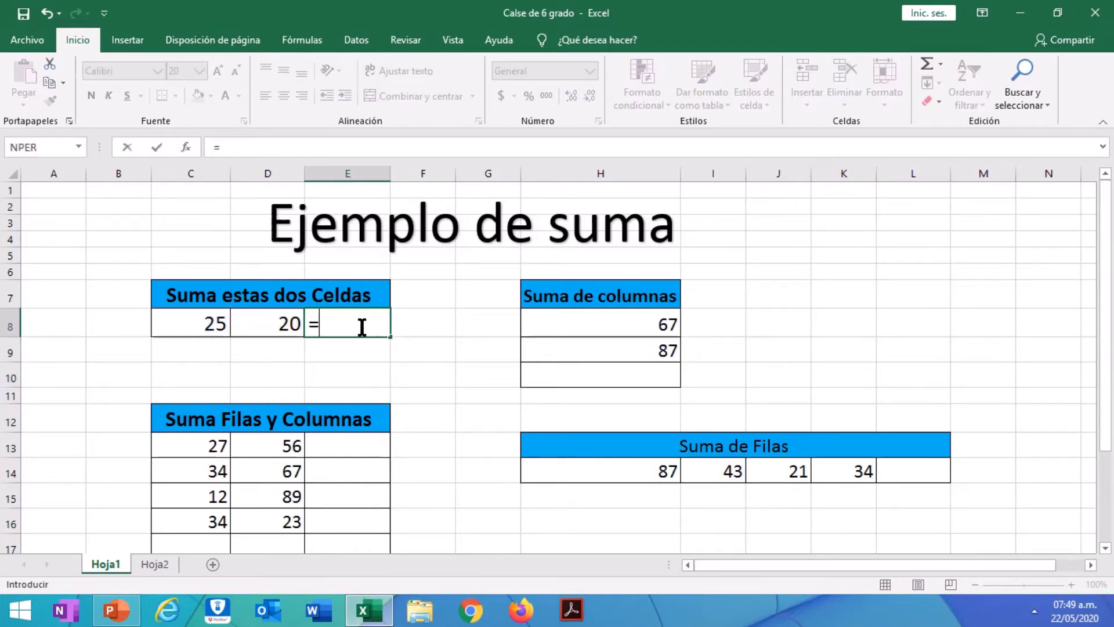
click(209, 323)
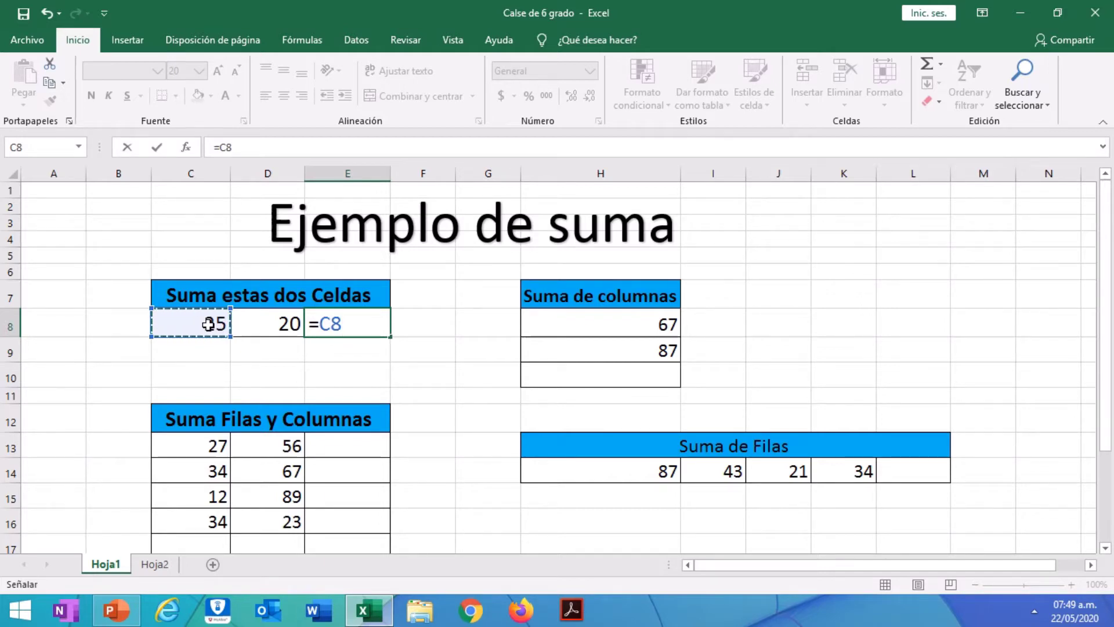
text(+)
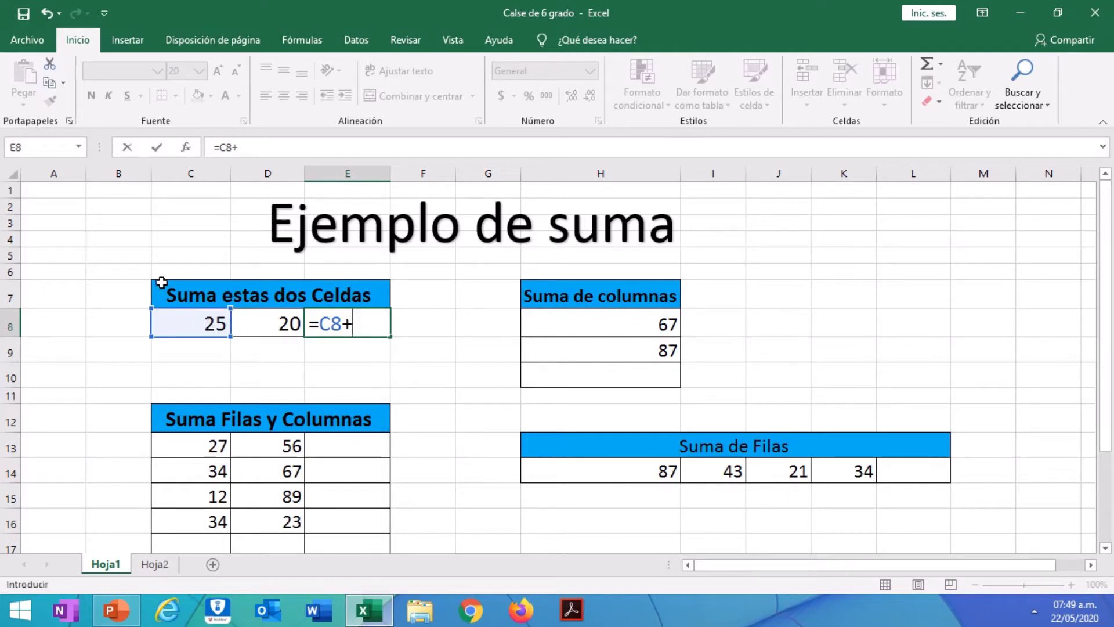
click(276, 325)
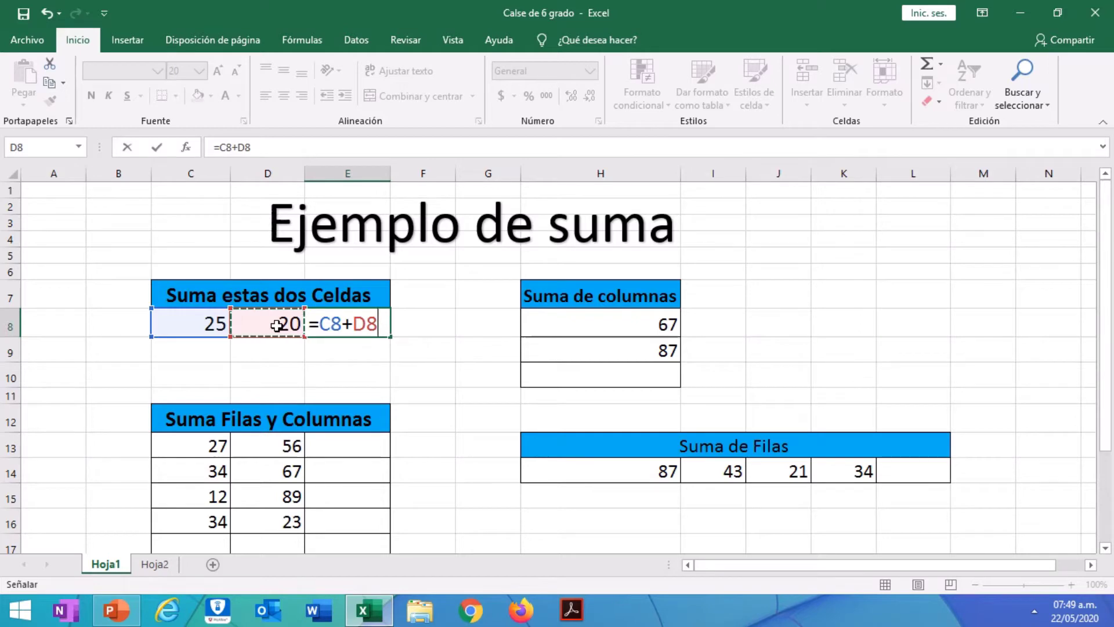
key(Return)
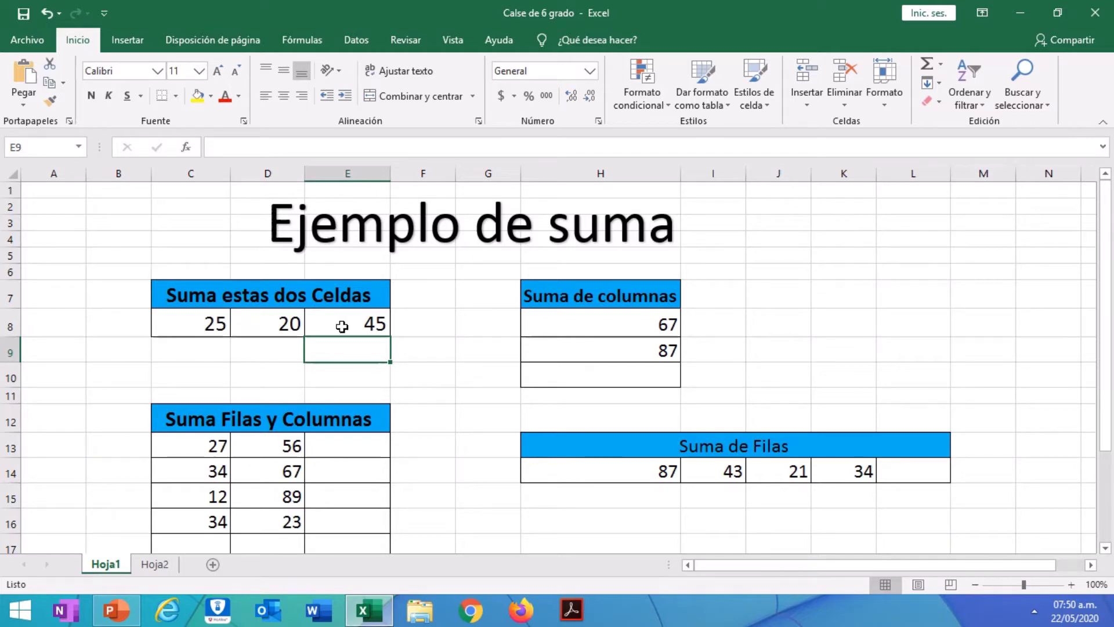
Compare the first value under Suma de columnas with C8 and D8, and examine columns C and D that hold those addends.
click(621, 320)
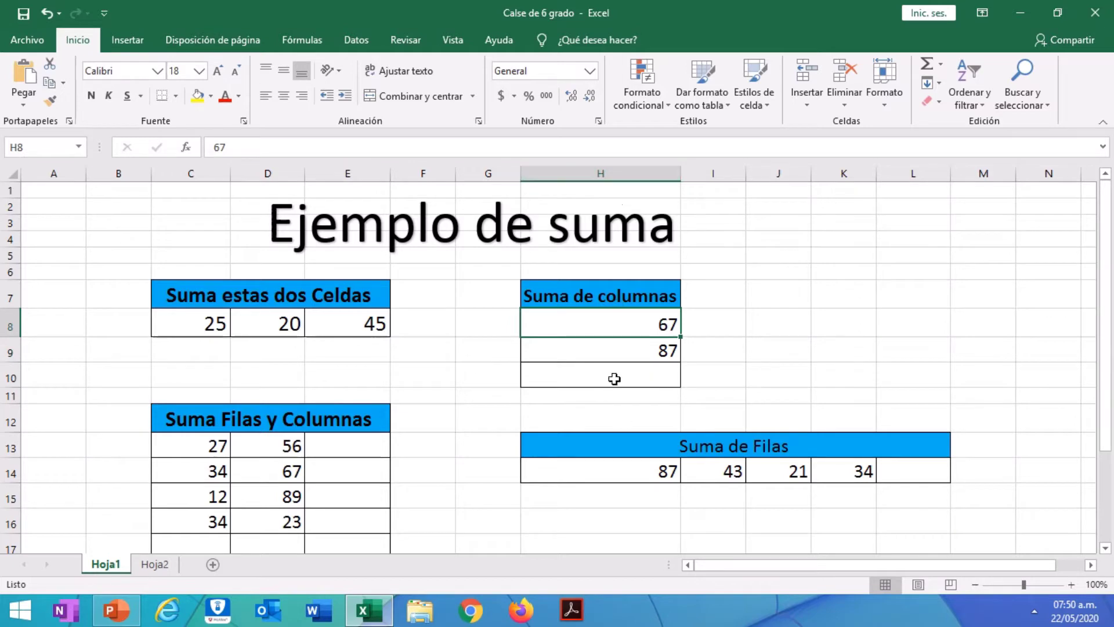
click(205, 319)
click(265, 316)
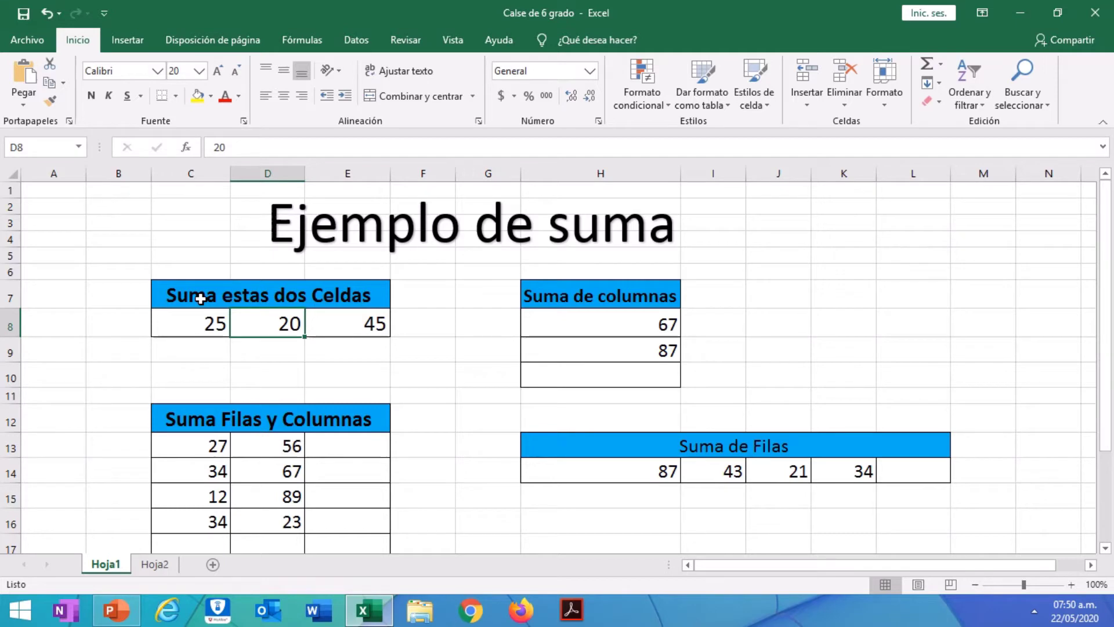
click(193, 172)
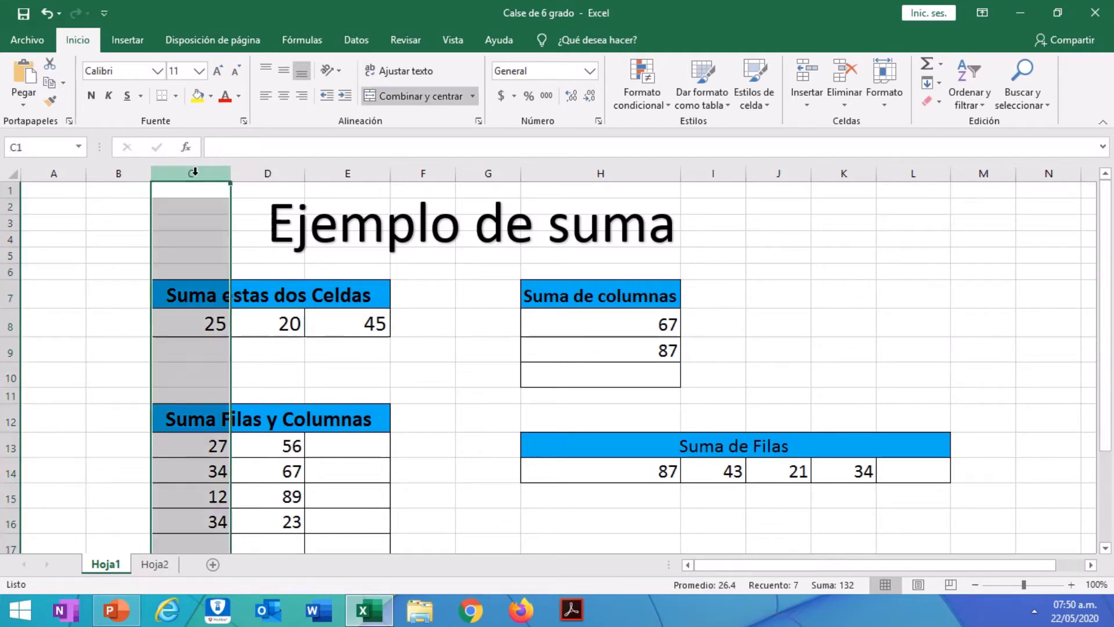
click(263, 173)
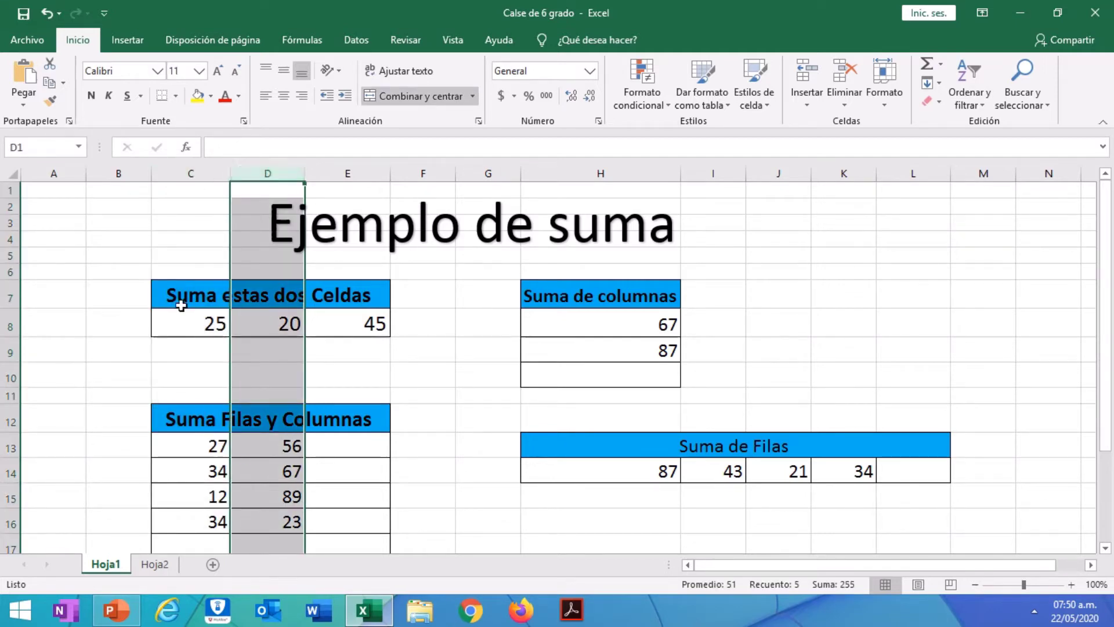
Build the formula =H8+H9 in cell H10 under Suma de columnas by picking both addend cells directly on the sheet.
click(16, 325)
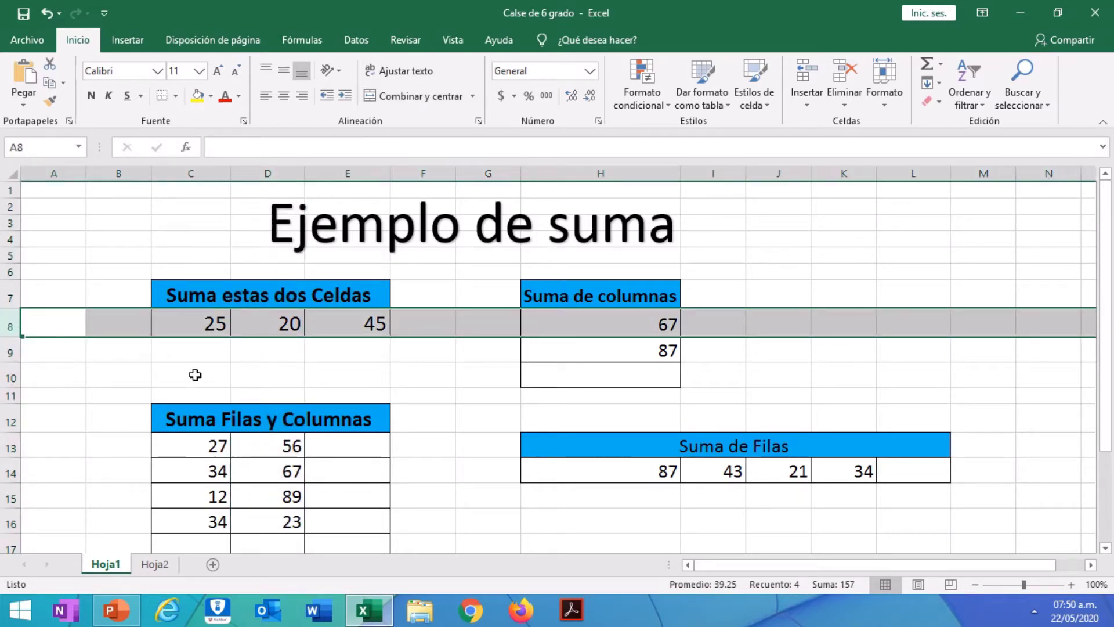
click(419, 354)
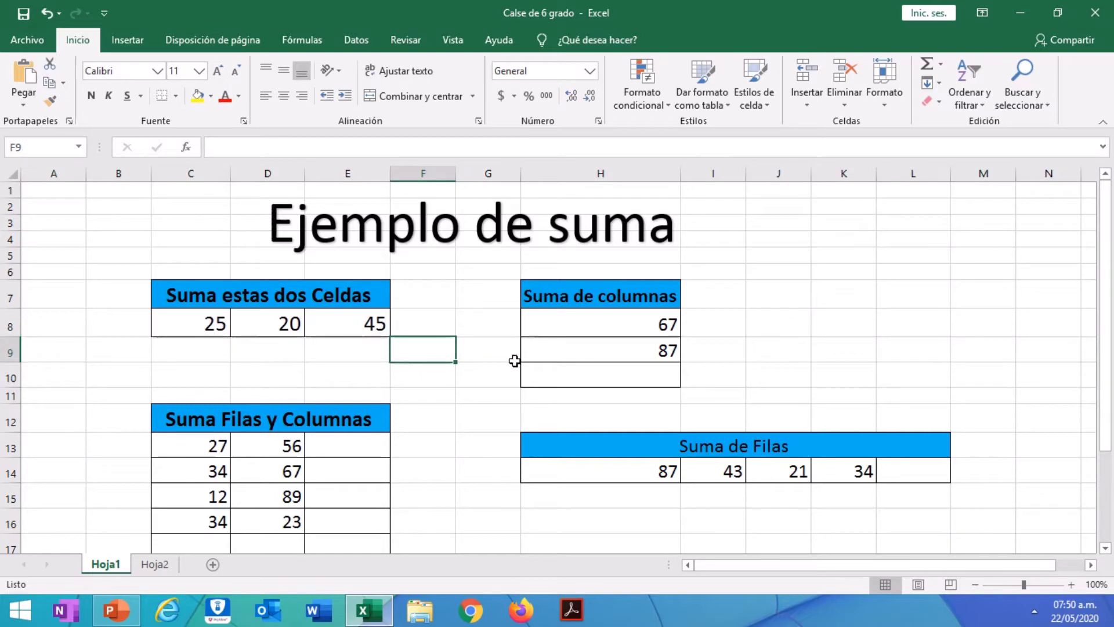
click(584, 378)
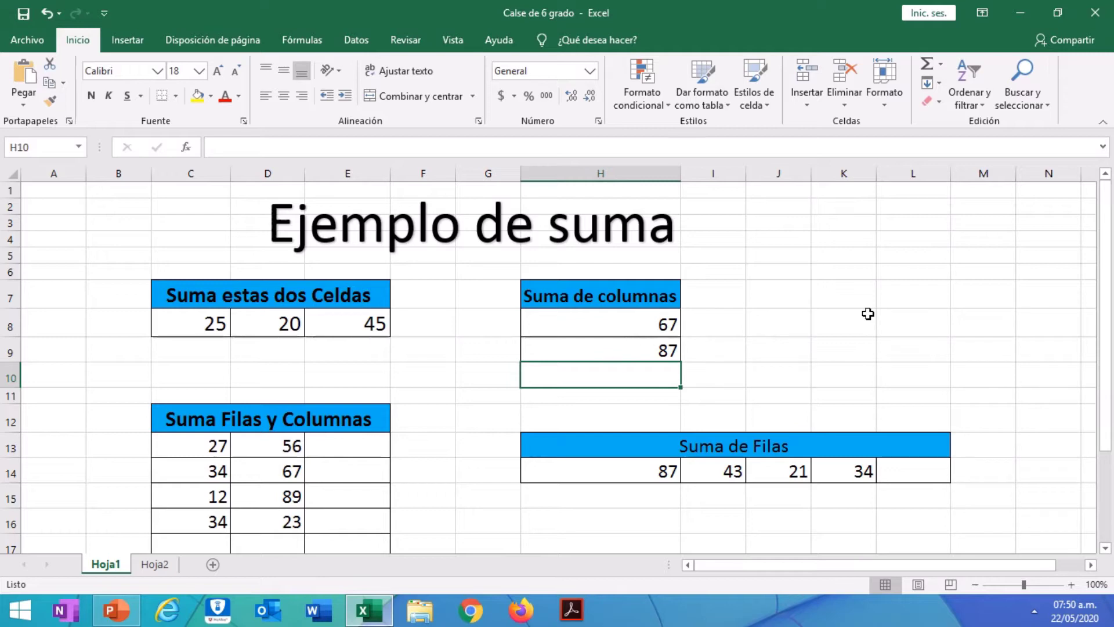
text(=)
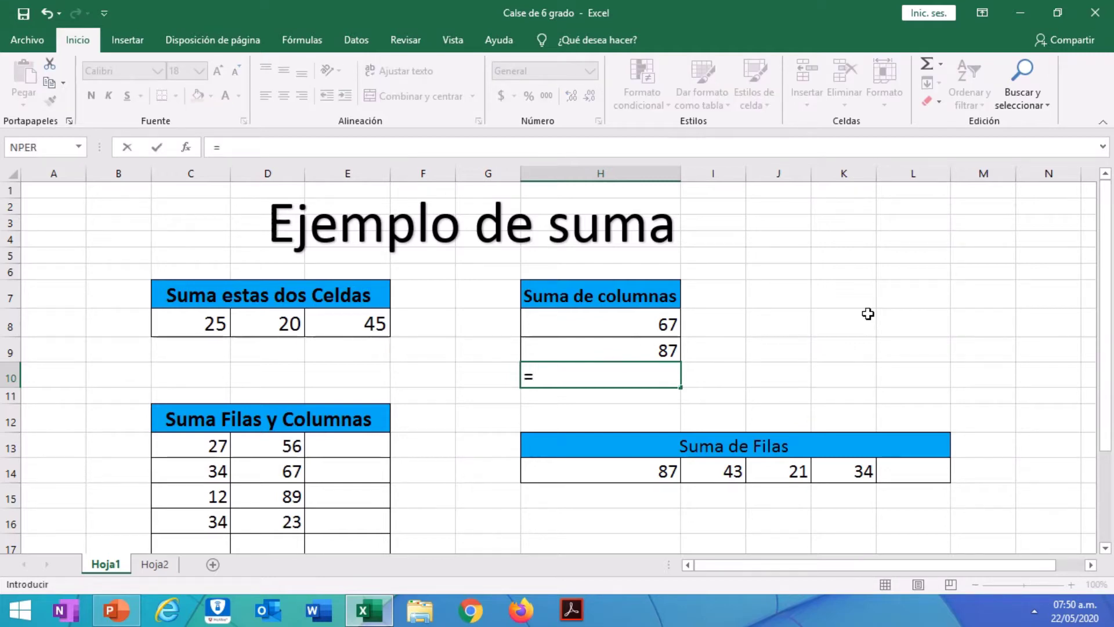
click(629, 328)
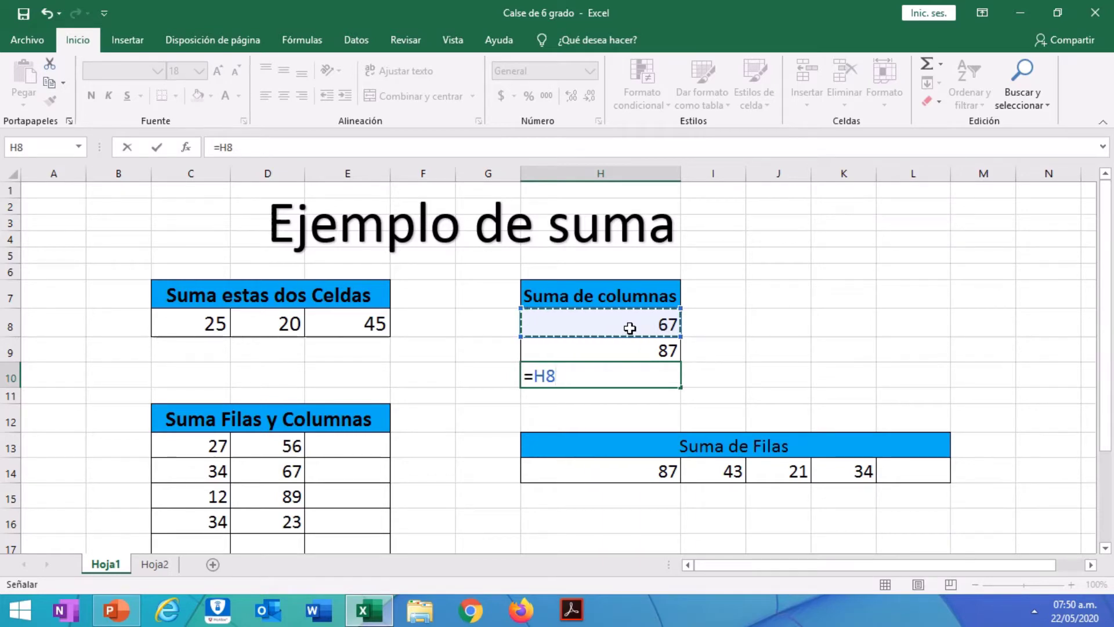
text(+)
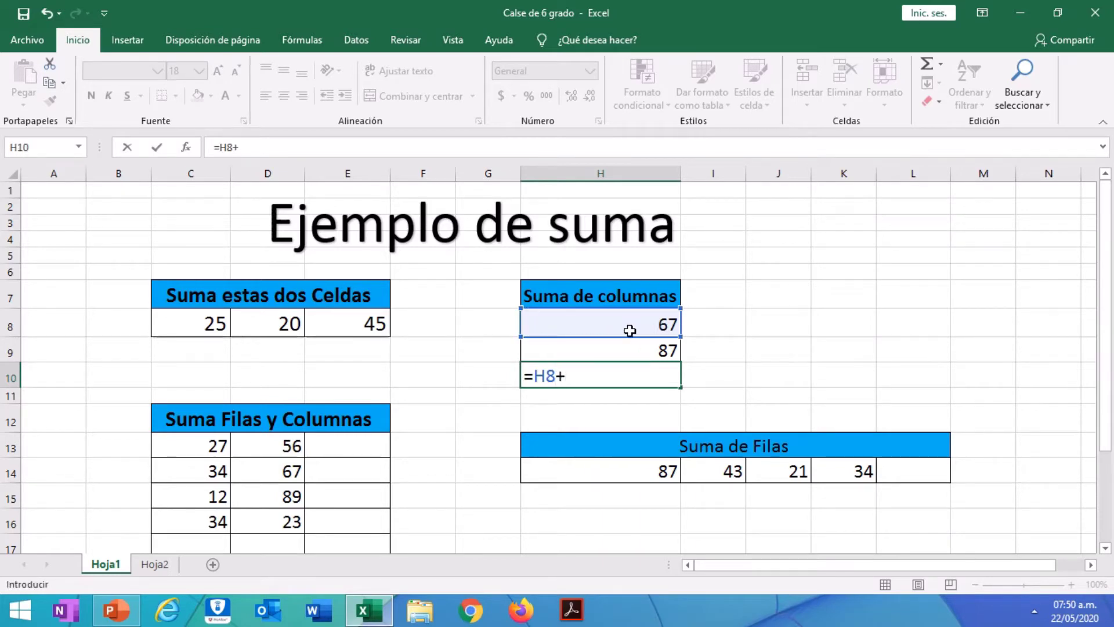
click(622, 349)
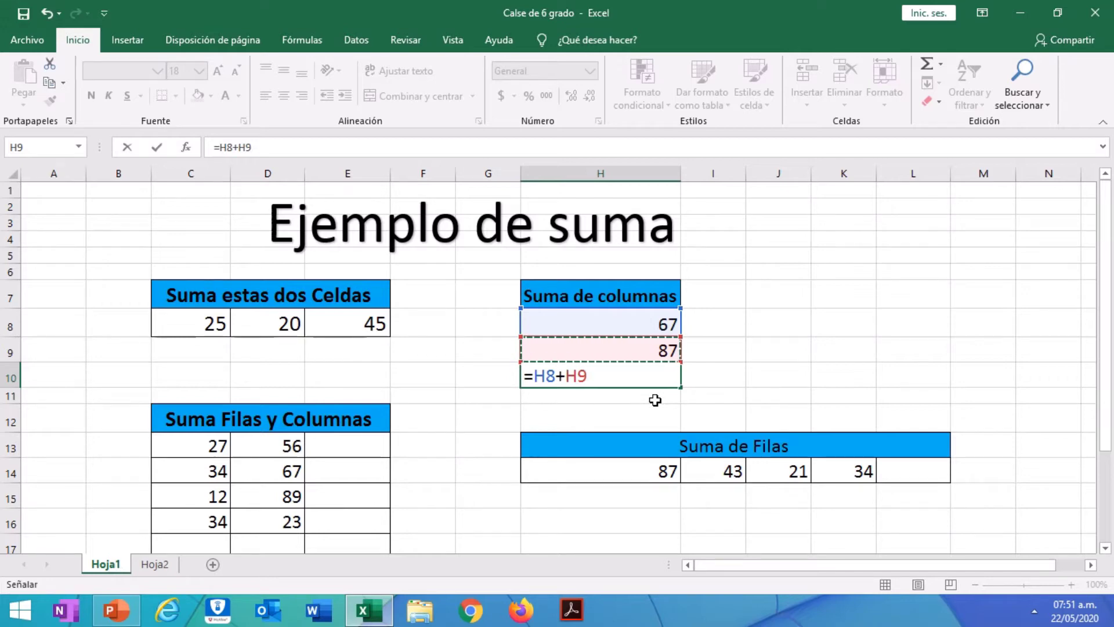
key(Return)
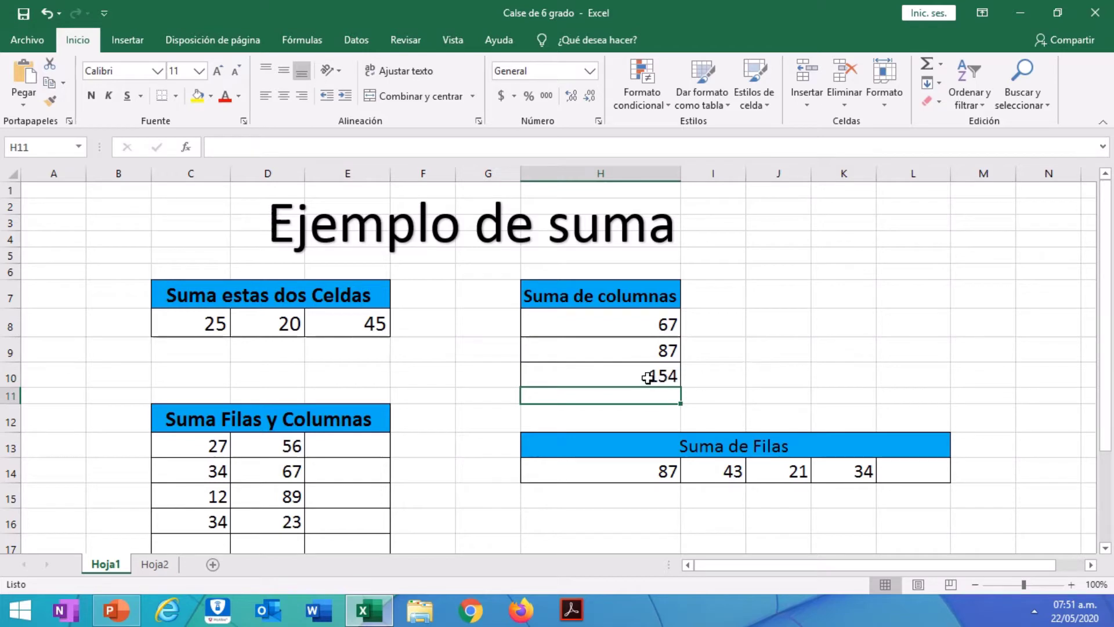
key(Up)
click(741, 381)
click(341, 333)
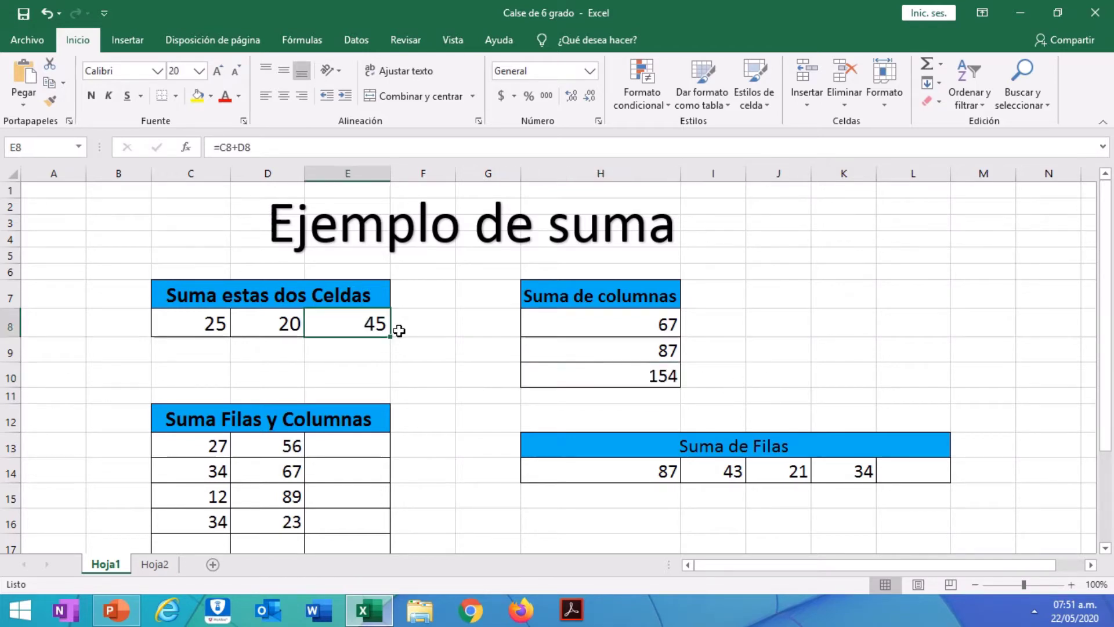
click(629, 380)
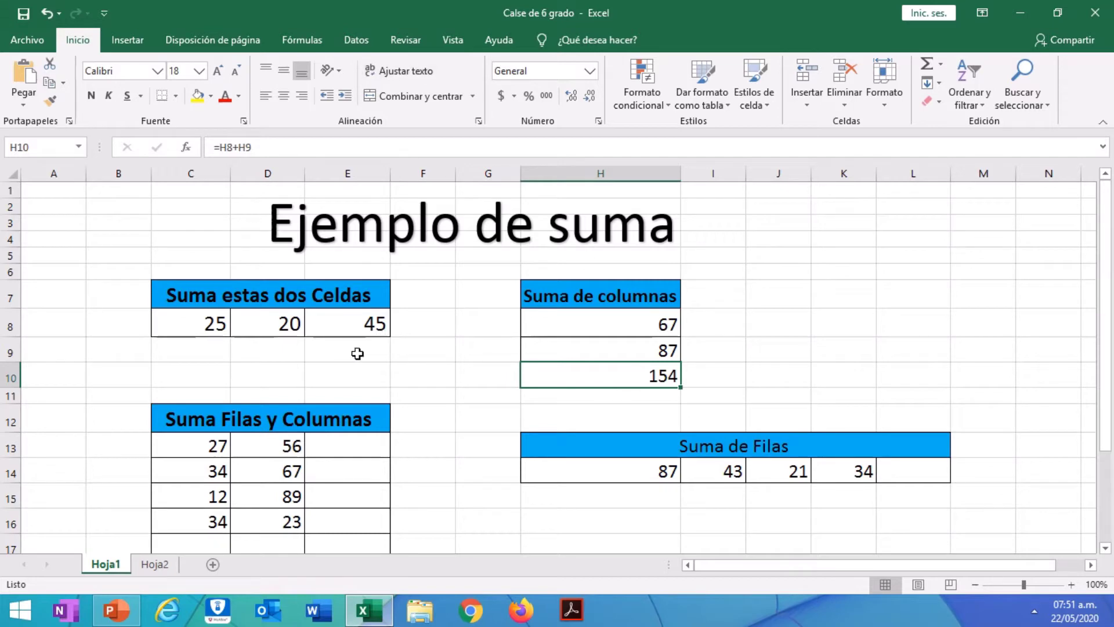
Enter the formula =C13+D13 in cell E13 of the Suma Filas y Columnas table by picking both addend cells on the sheet.
scroll(363, 356, down, 2)
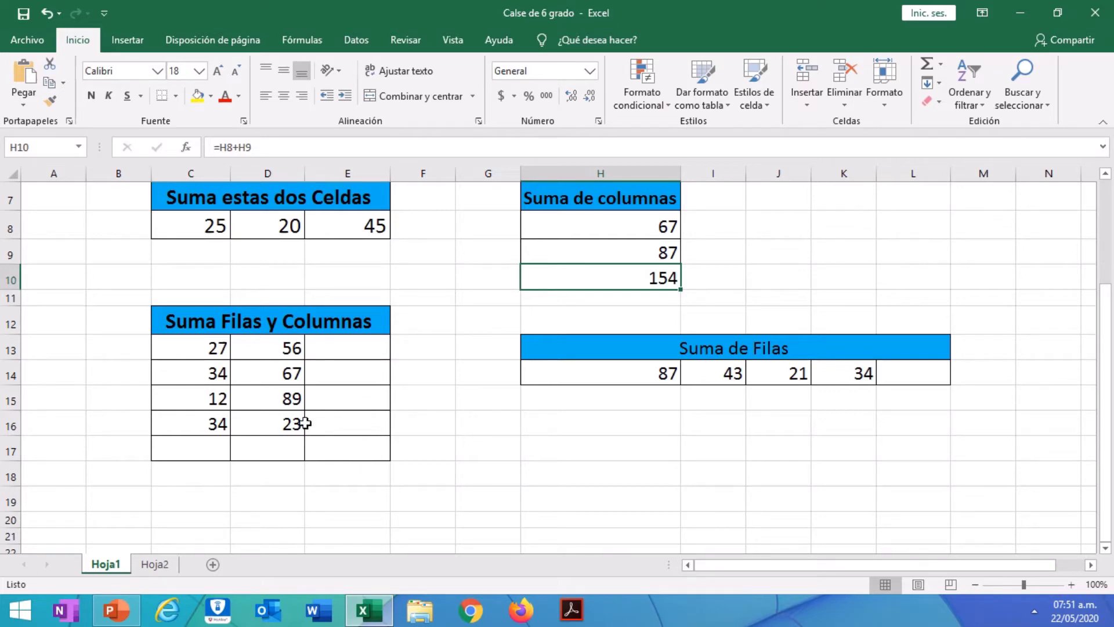
click(349, 347)
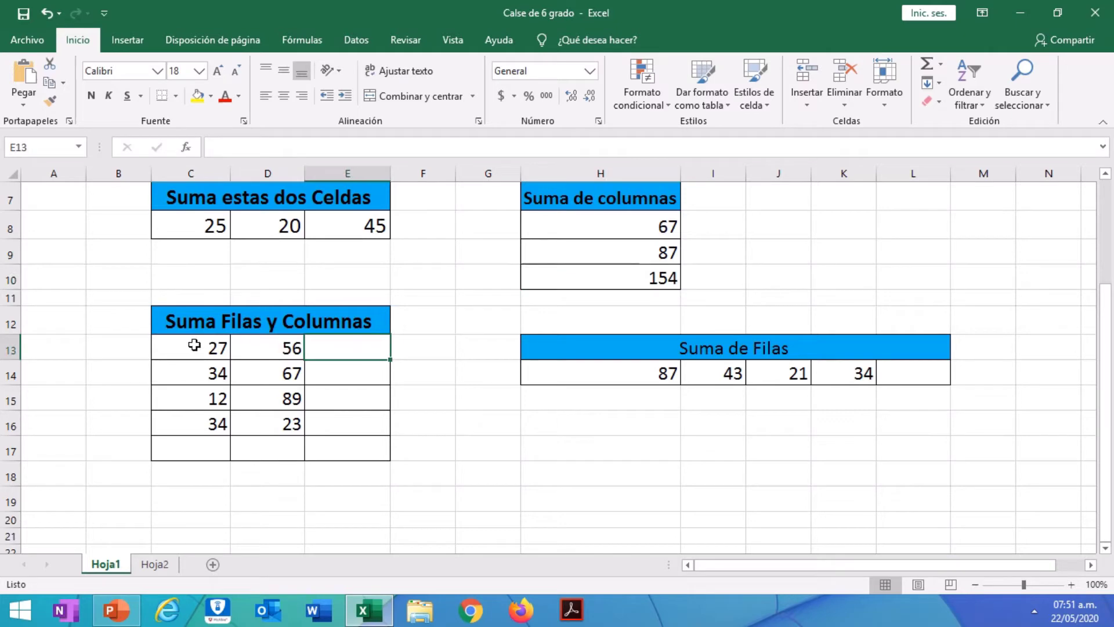
click(295, 347)
click(218, 348)
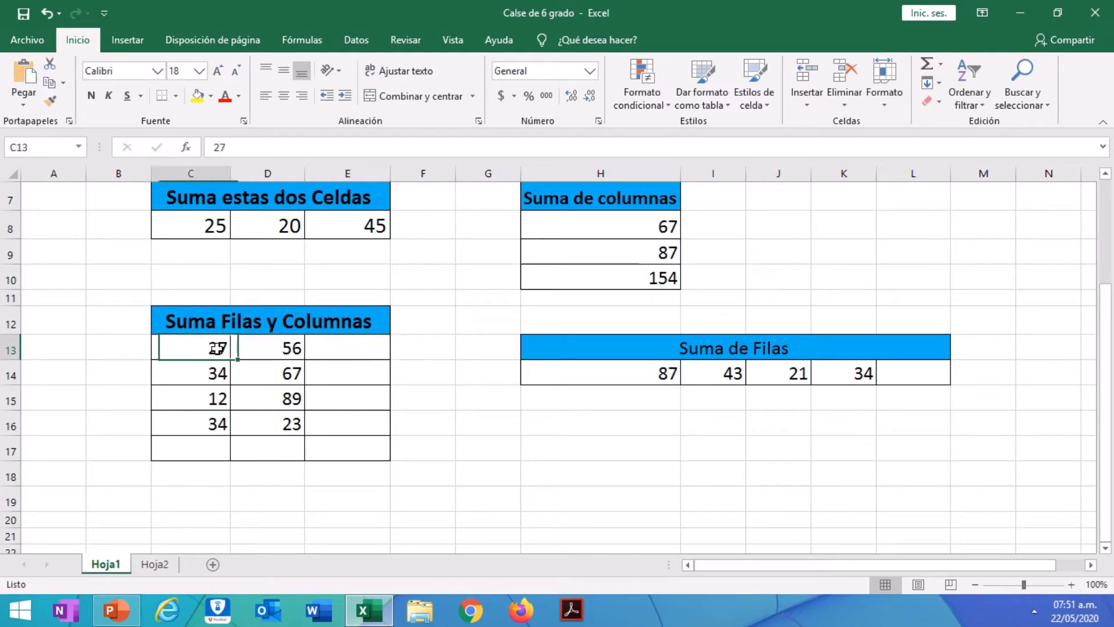
click(280, 348)
click(346, 350)
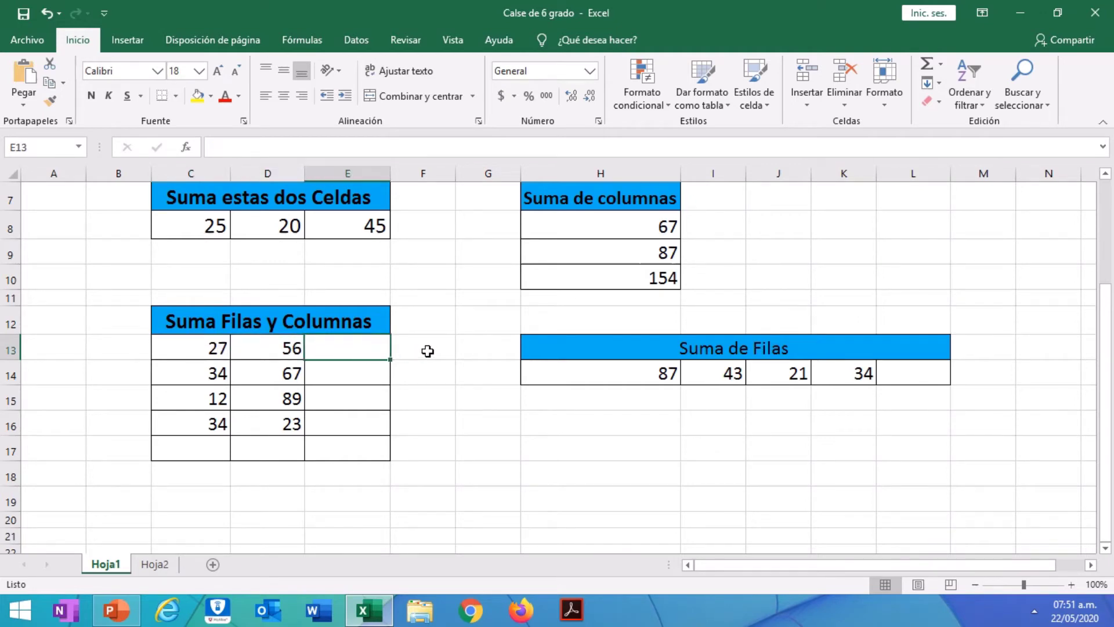
text(=)
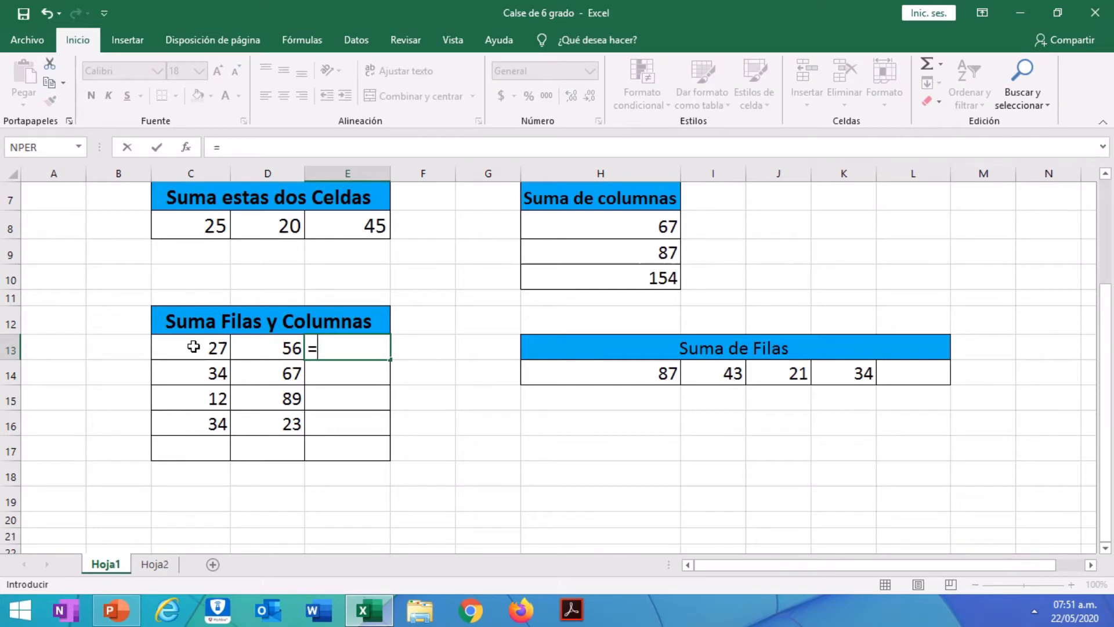
click(193, 347)
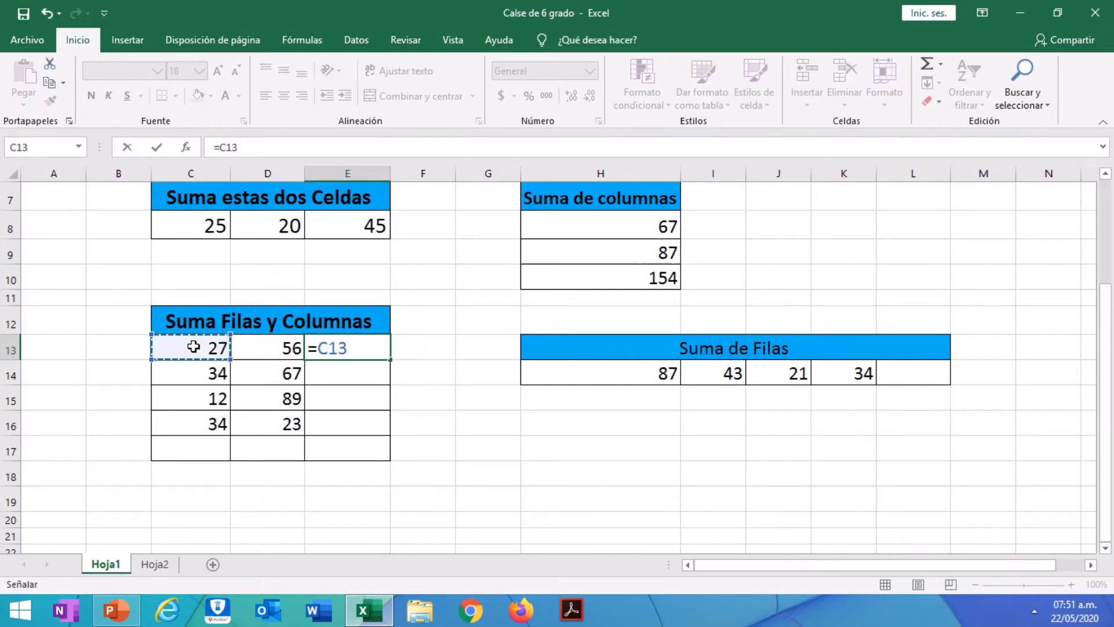
text(+)
click(256, 346)
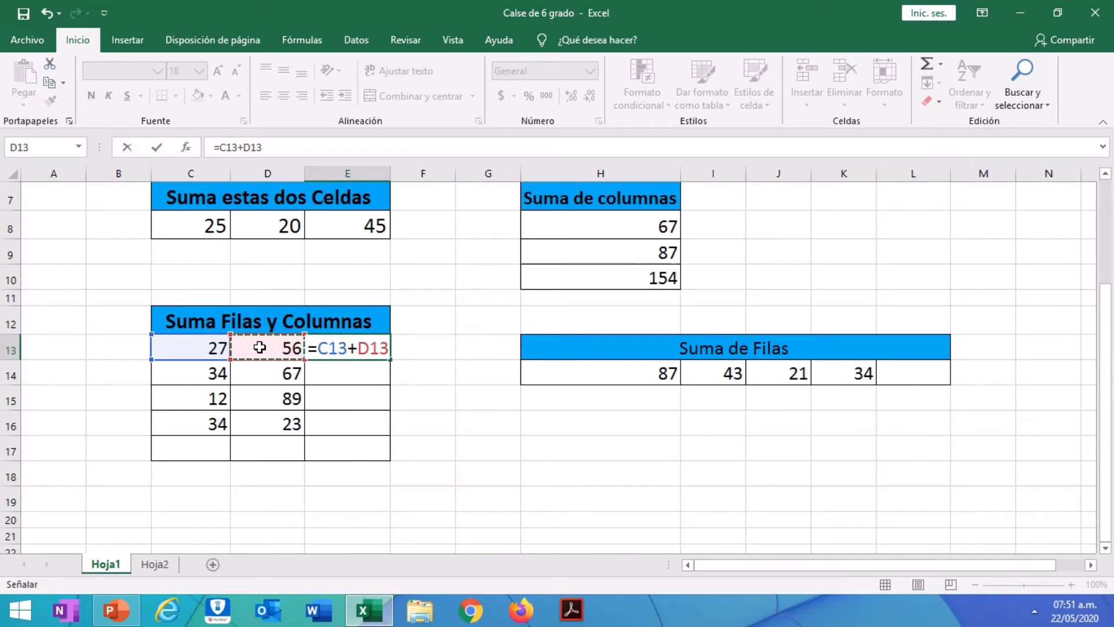
key(Return)
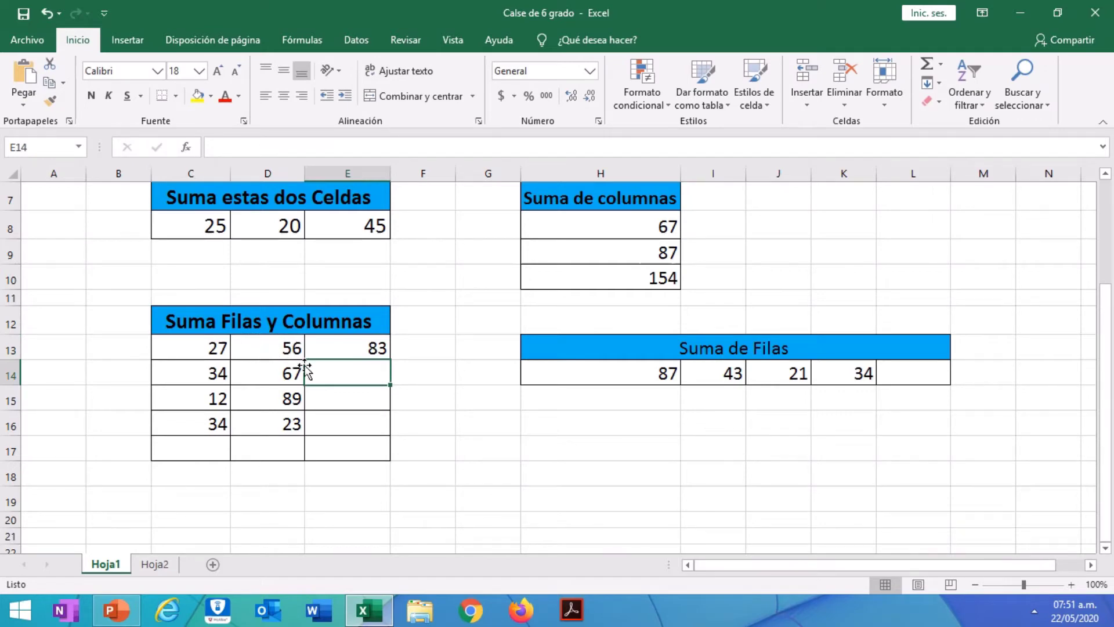
Fill the sum formula in E13 down through cell E16 of the Suma Filas y Columnas table.
click(356, 351)
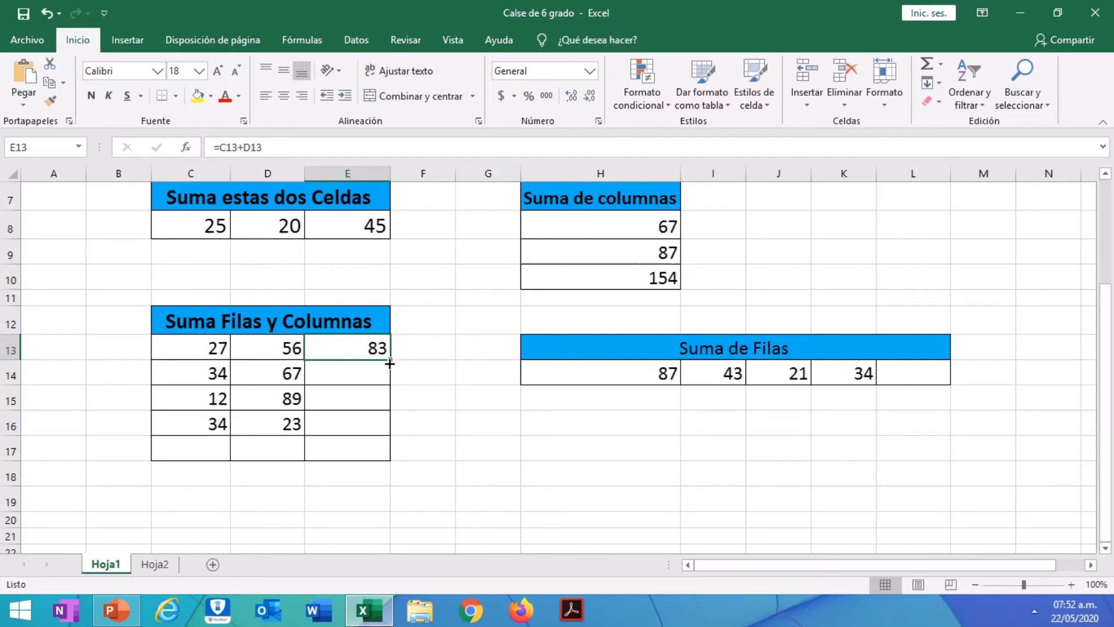
click(1071, 584)
click(1071, 584)
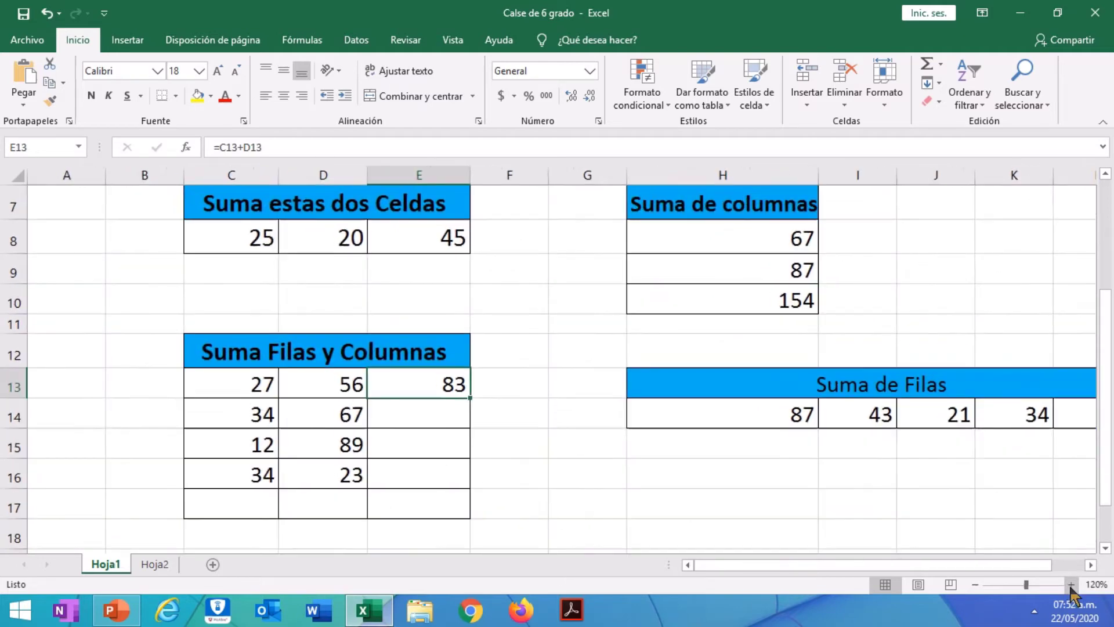
click(1070, 585)
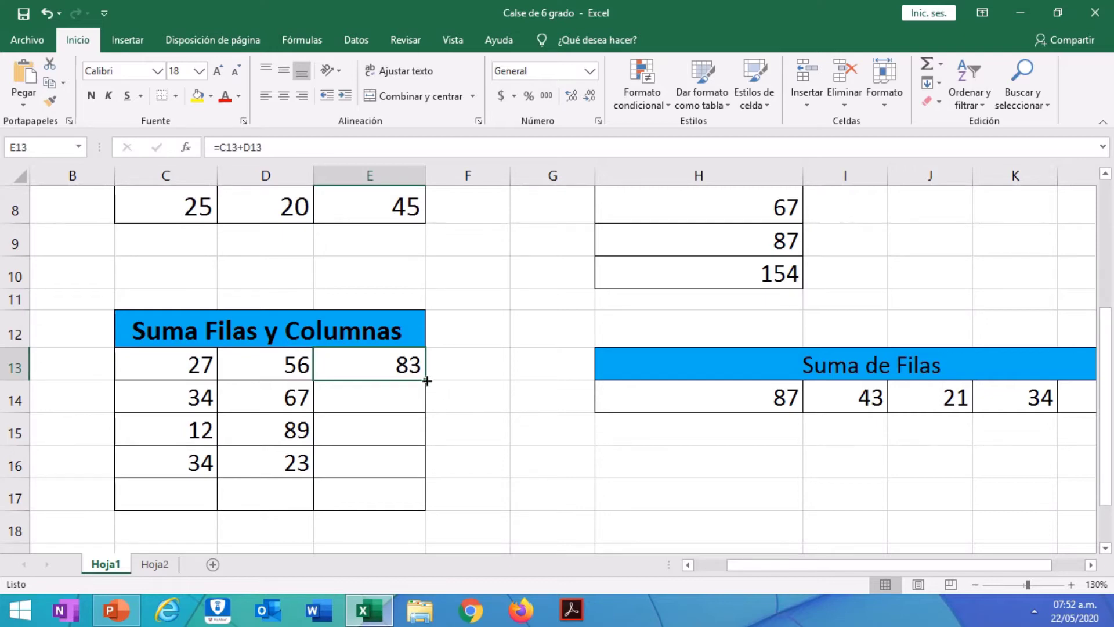
drag(427, 381, 427, 380)
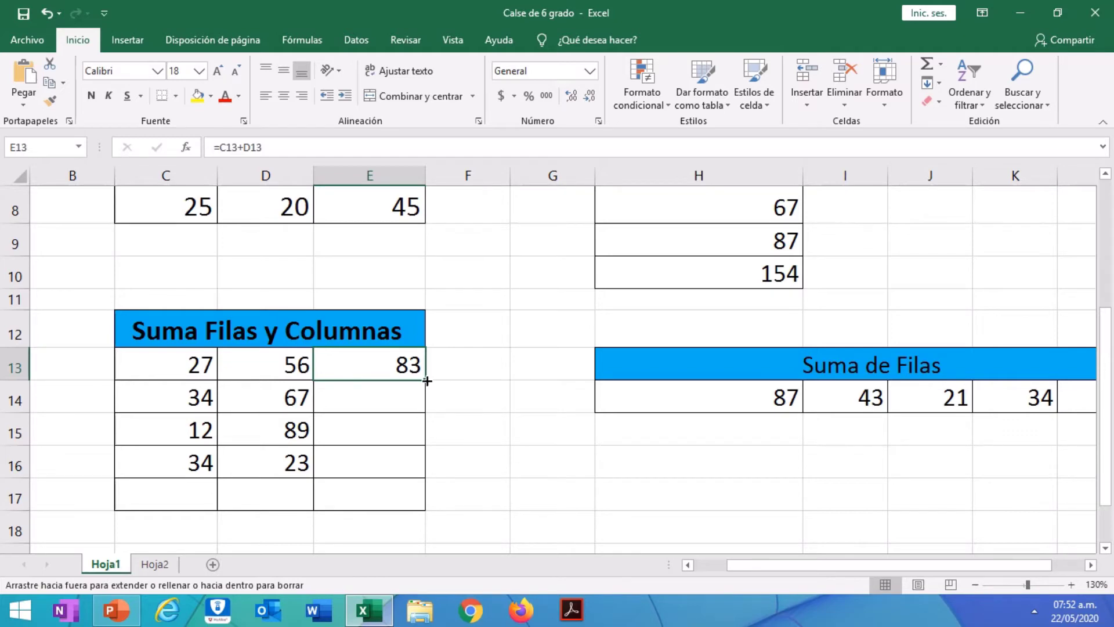
drag(426, 385, 429, 475)
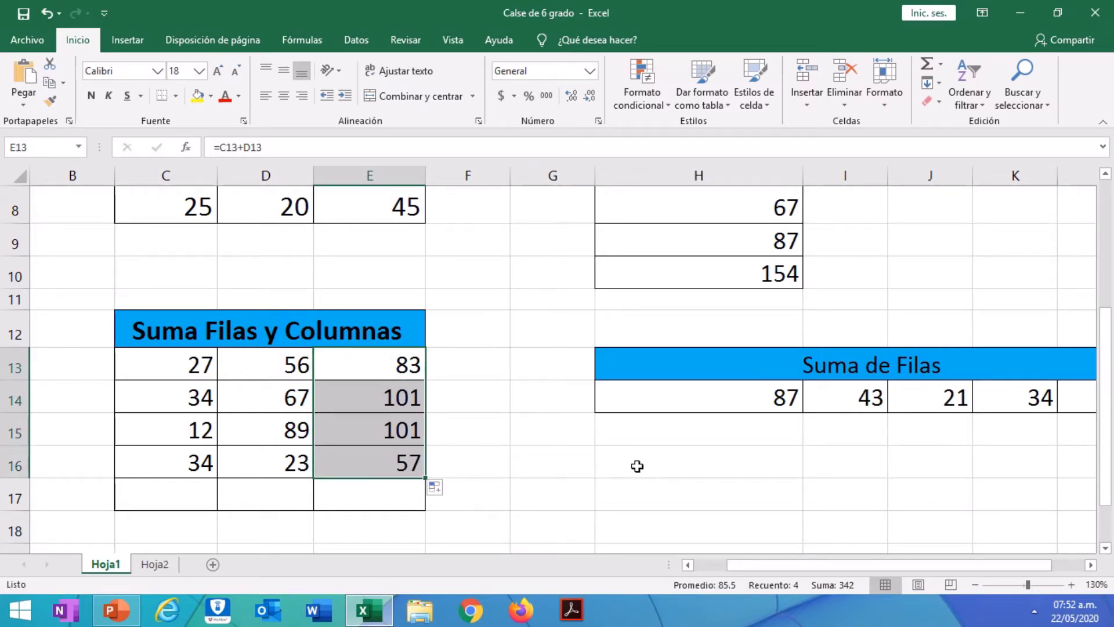
Examine the copied row sum formulas in cells E14, E15 and E16 of the Suma Filas y Columnas table.
click(975, 585)
click(974, 585)
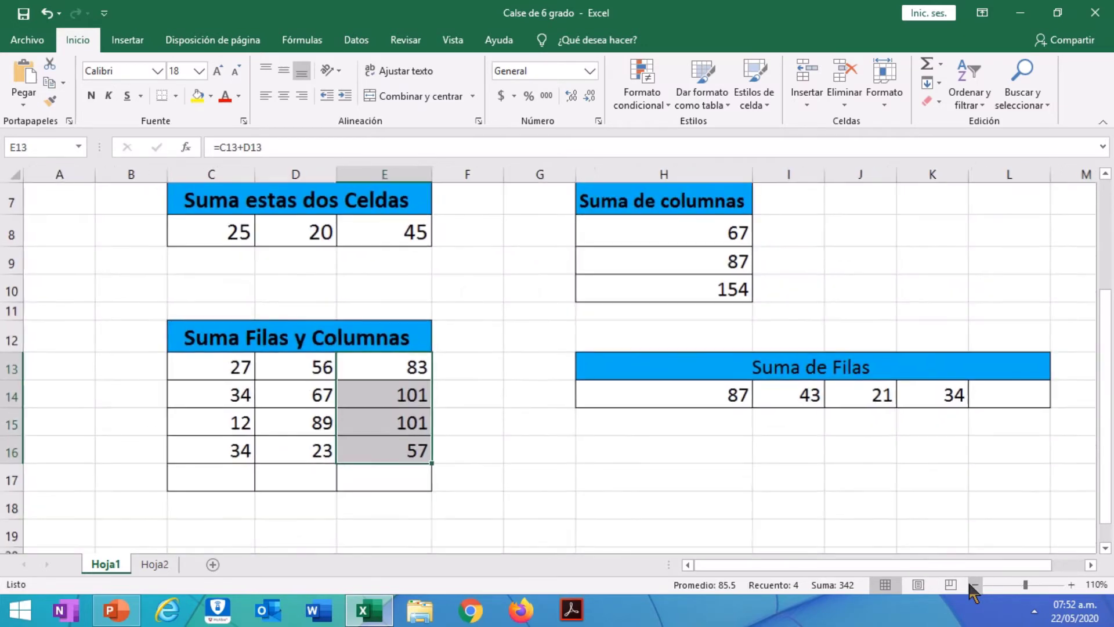
click(975, 585)
click(240, 400)
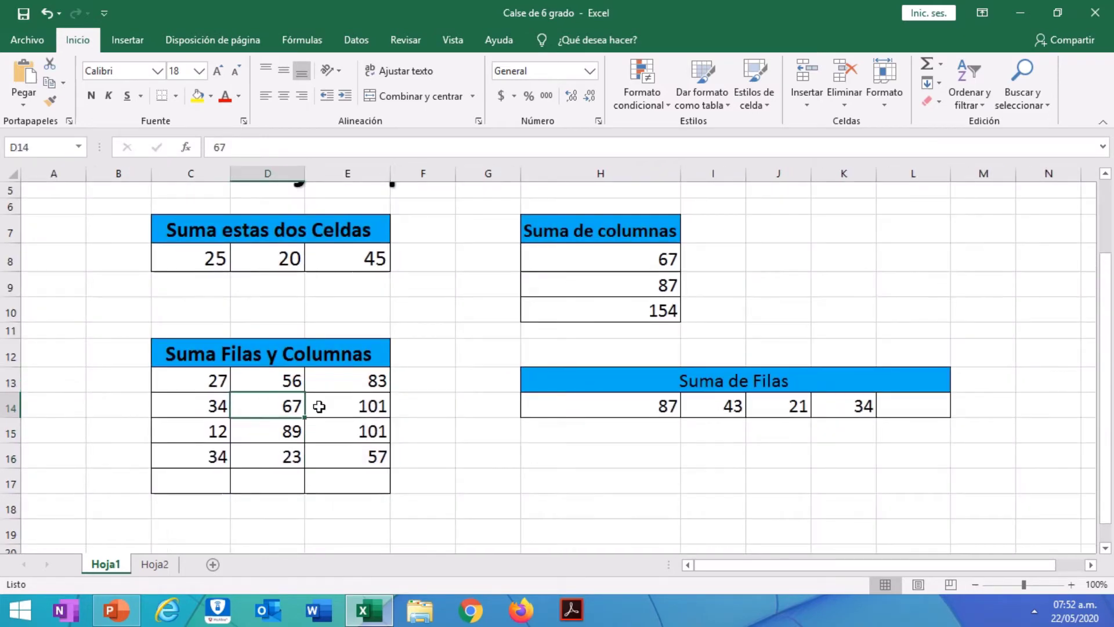
click(364, 410)
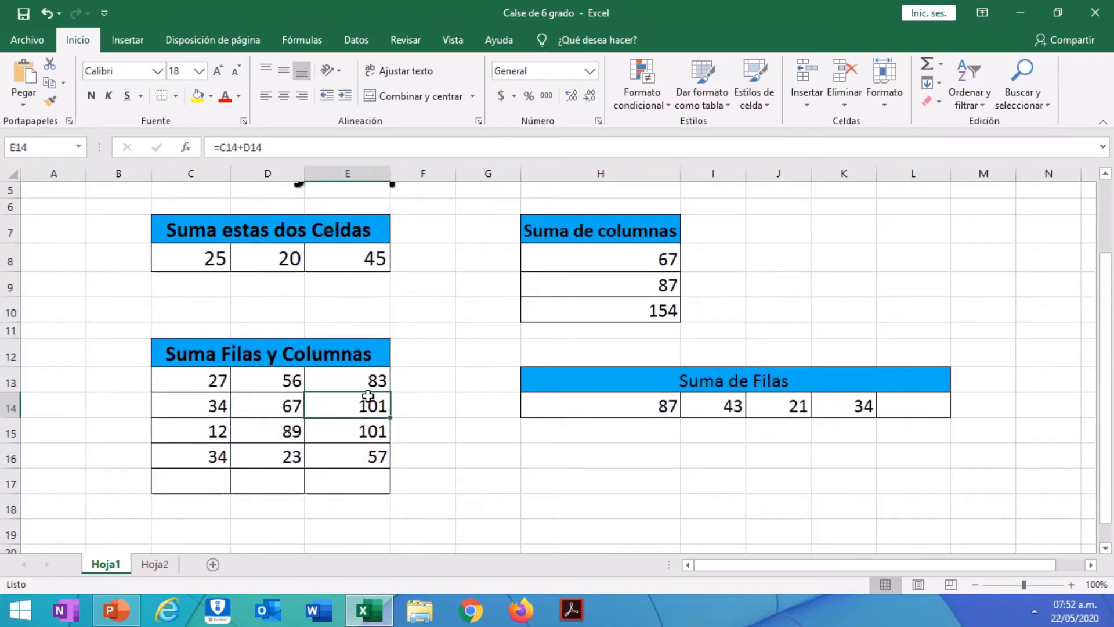
click(357, 430)
click(358, 450)
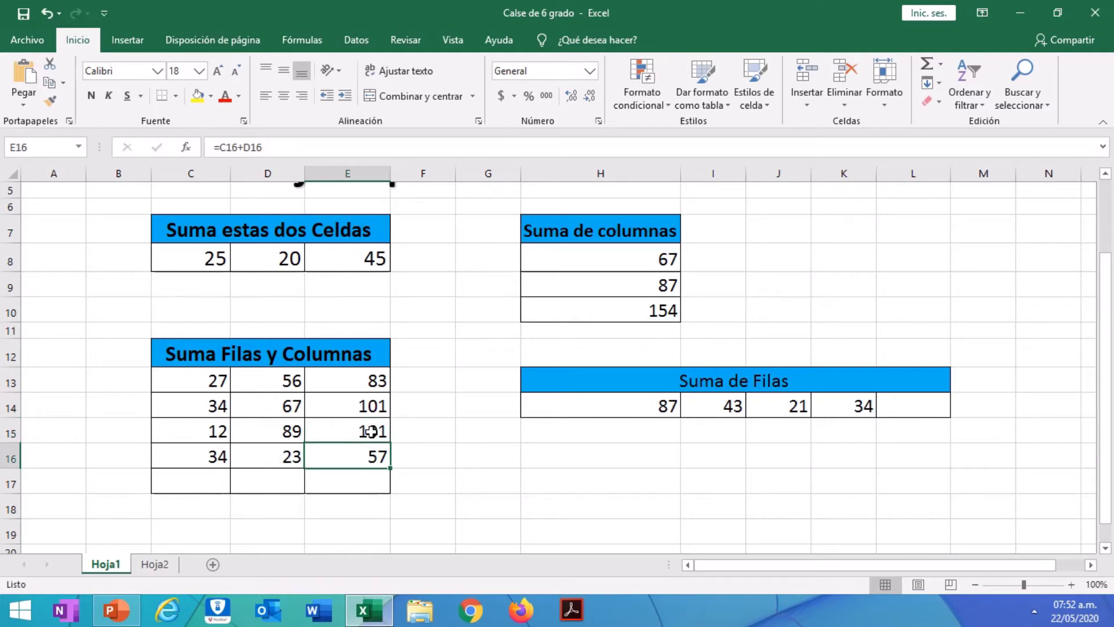
click(370, 431)
click(363, 405)
click(365, 440)
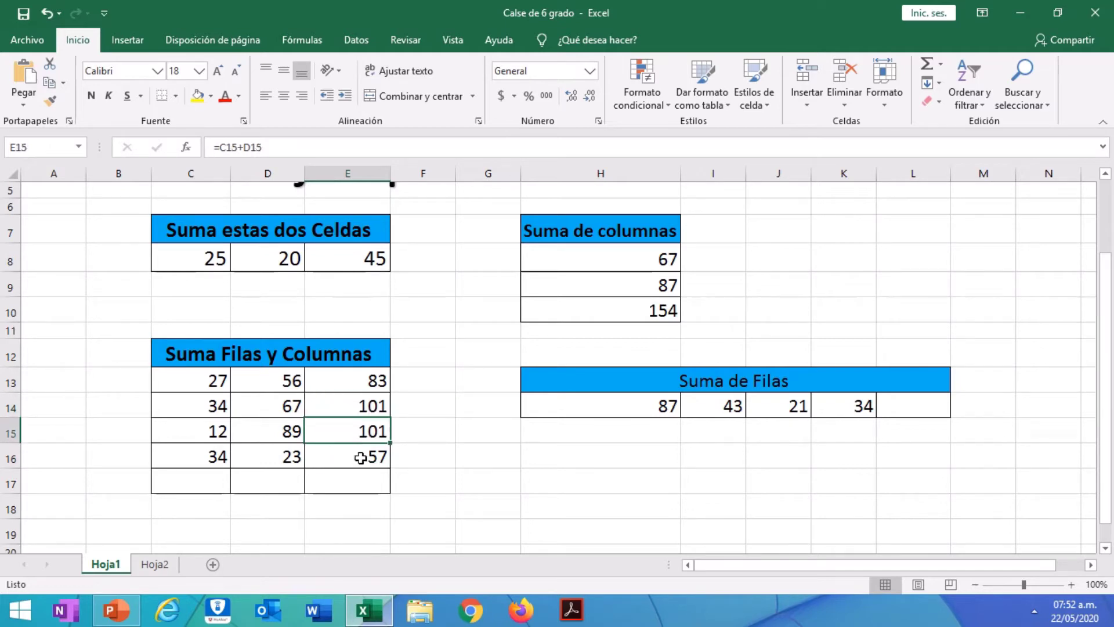
click(363, 458)
click(353, 407)
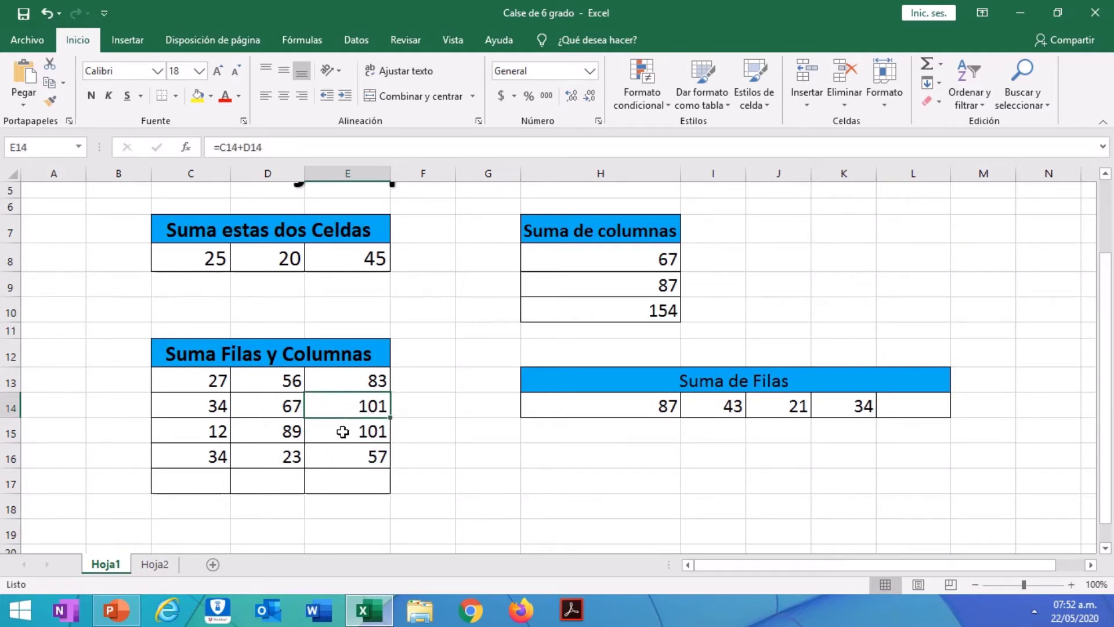
click(343, 431)
click(352, 454)
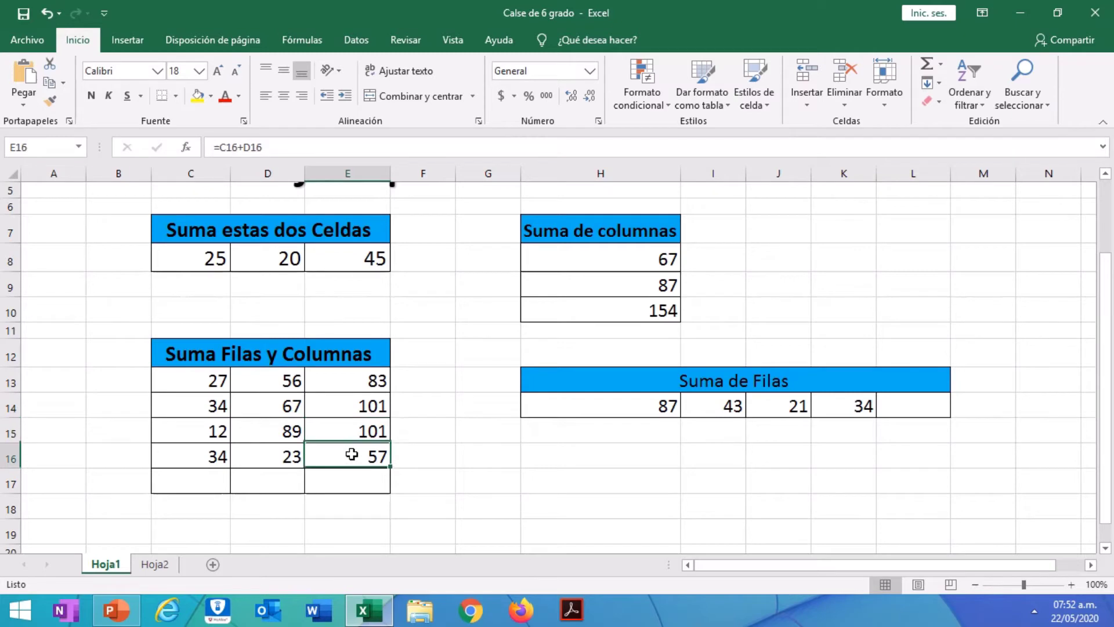
click(368, 406)
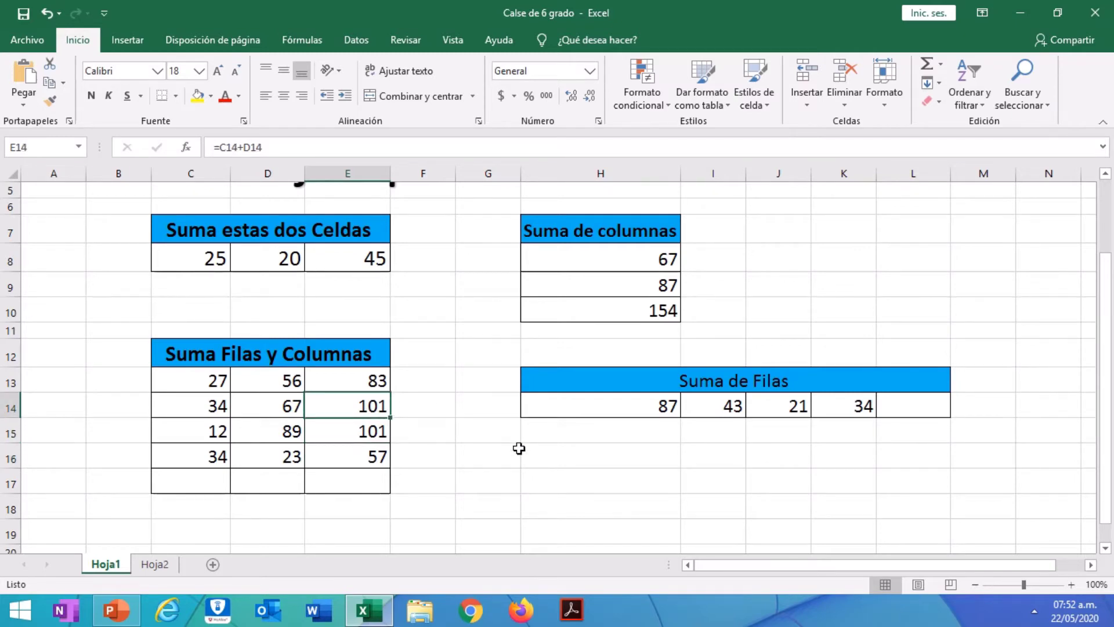
Inspect which cells the formulas in E14 and E15 reference by opening each one in its cell, leaving both formulas as they are.
click(286, 408)
click(353, 408)
double_click(353, 408)
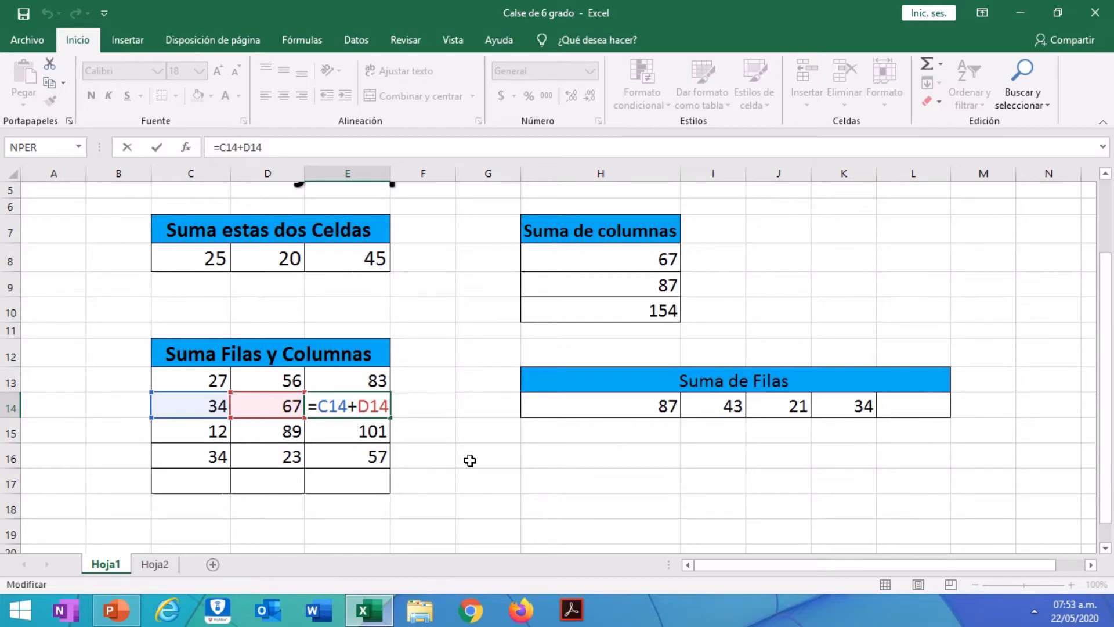
key(Return)
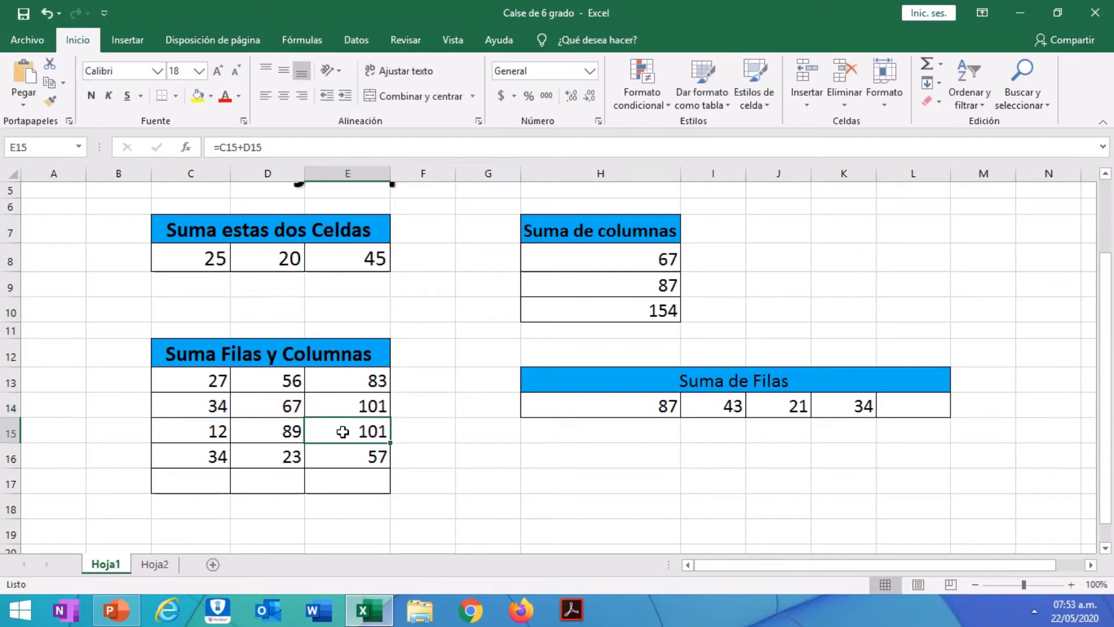
double_click(342, 431)
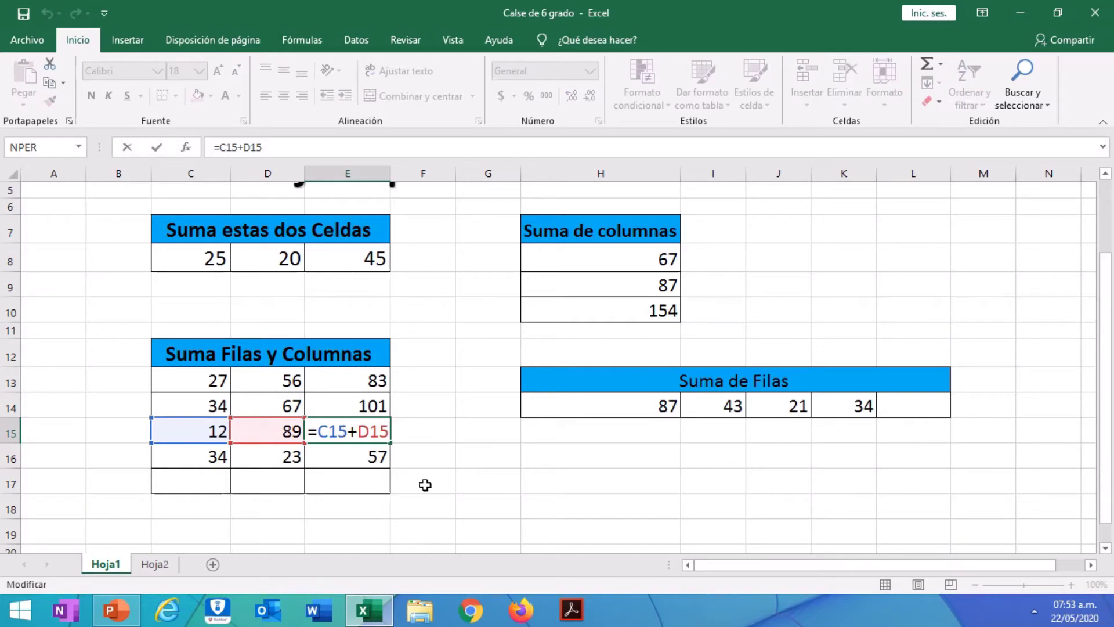
key(Return)
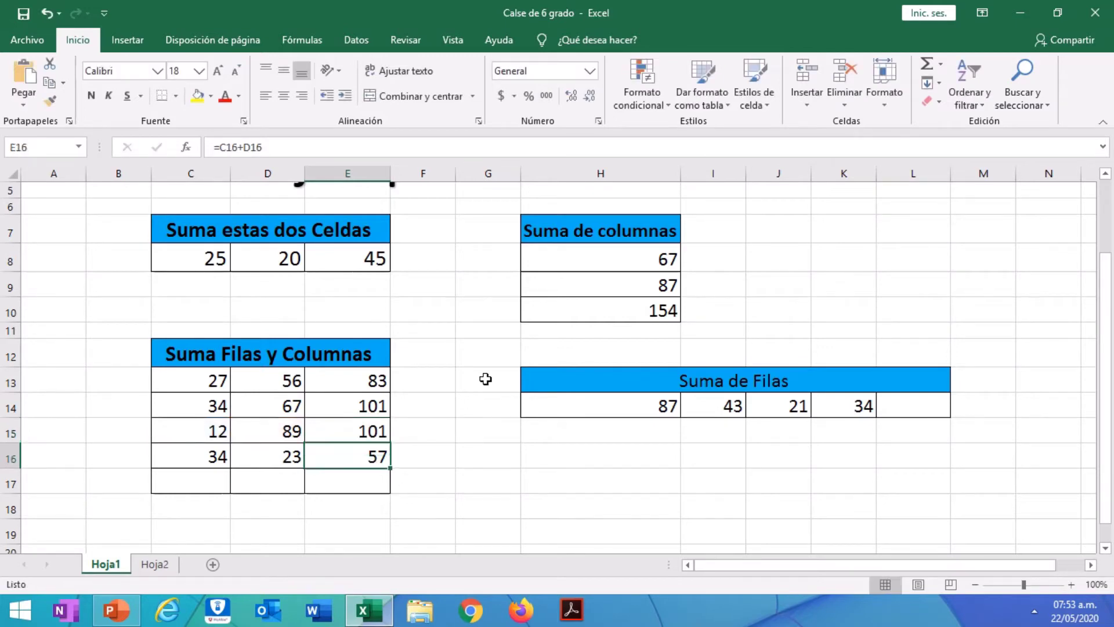
Enter the formula =H14+I14+J14 in cell L14 of the Suma de Filas table by picking the addend cells on the sheet.
click(623, 411)
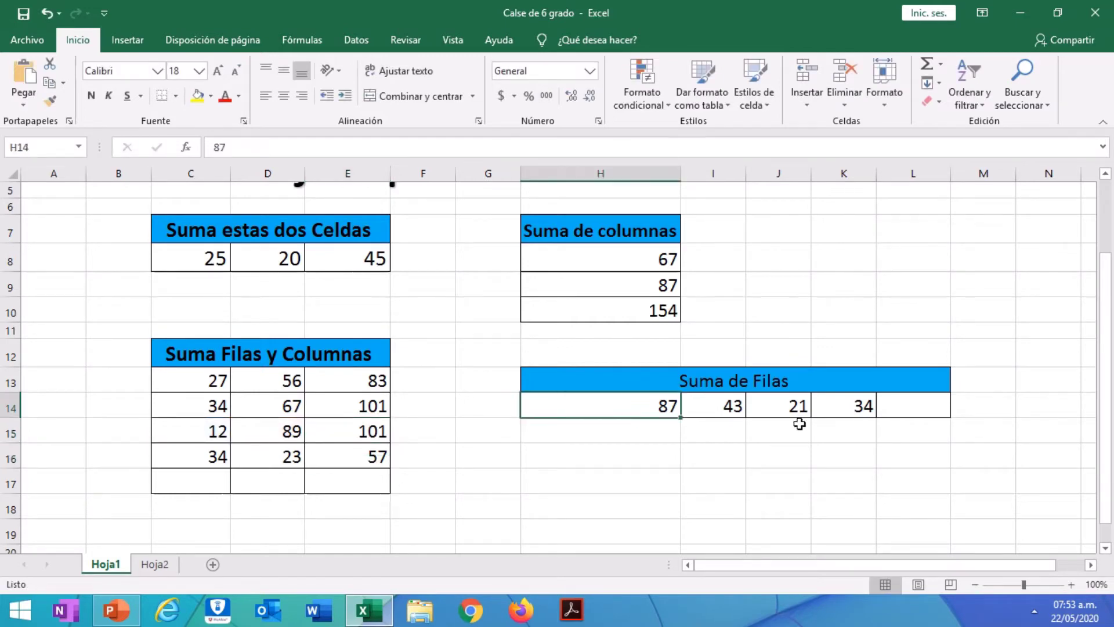
drag(708, 577, 759, 572)
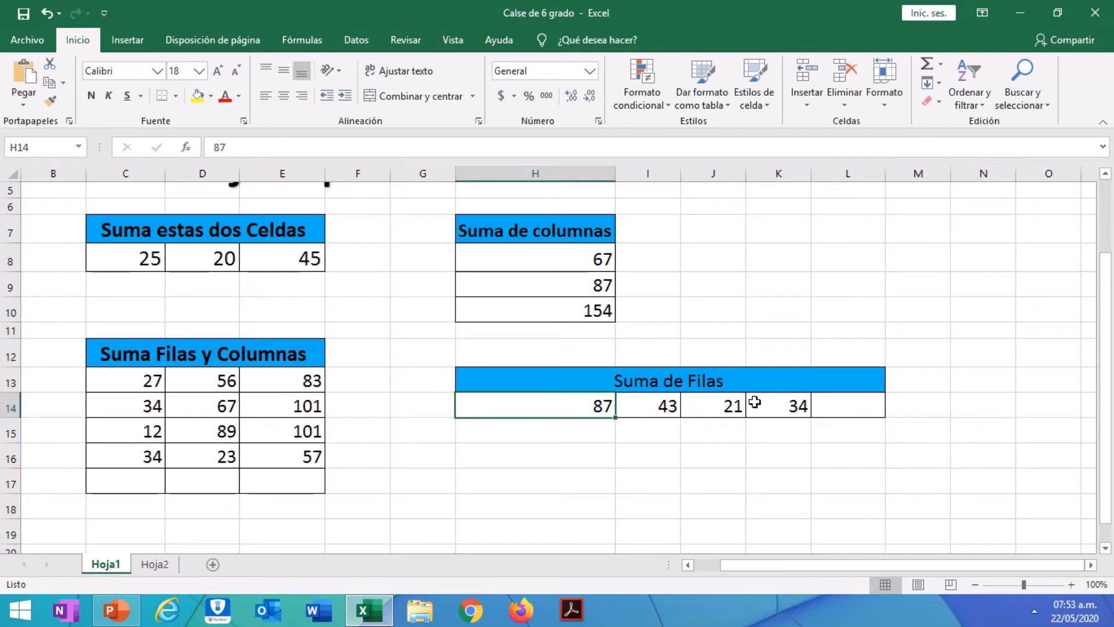
click(836, 410)
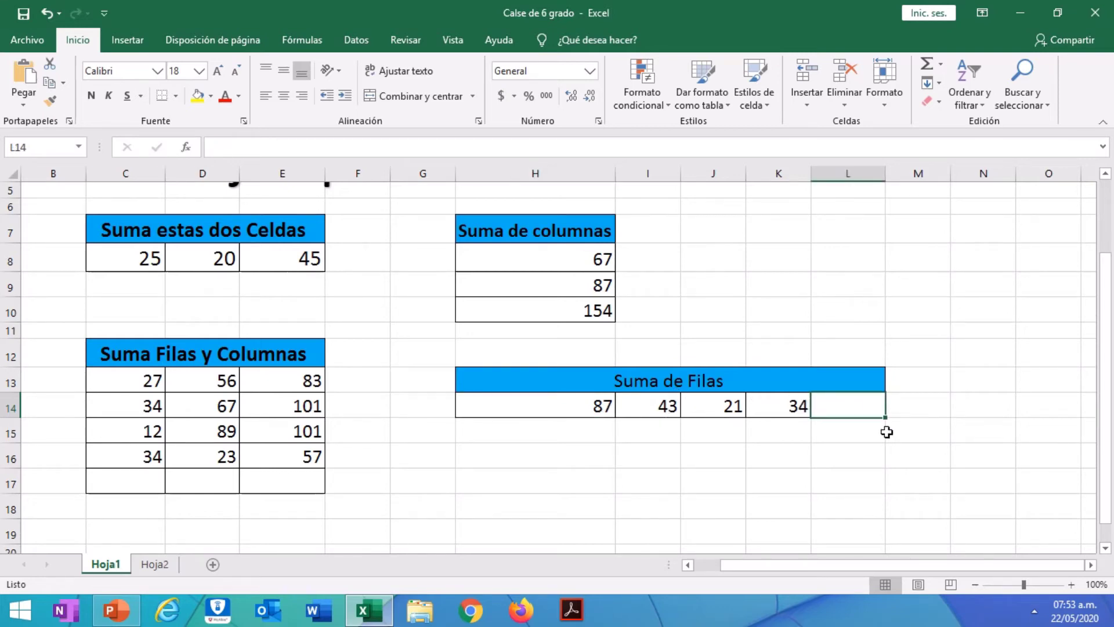
text(=)
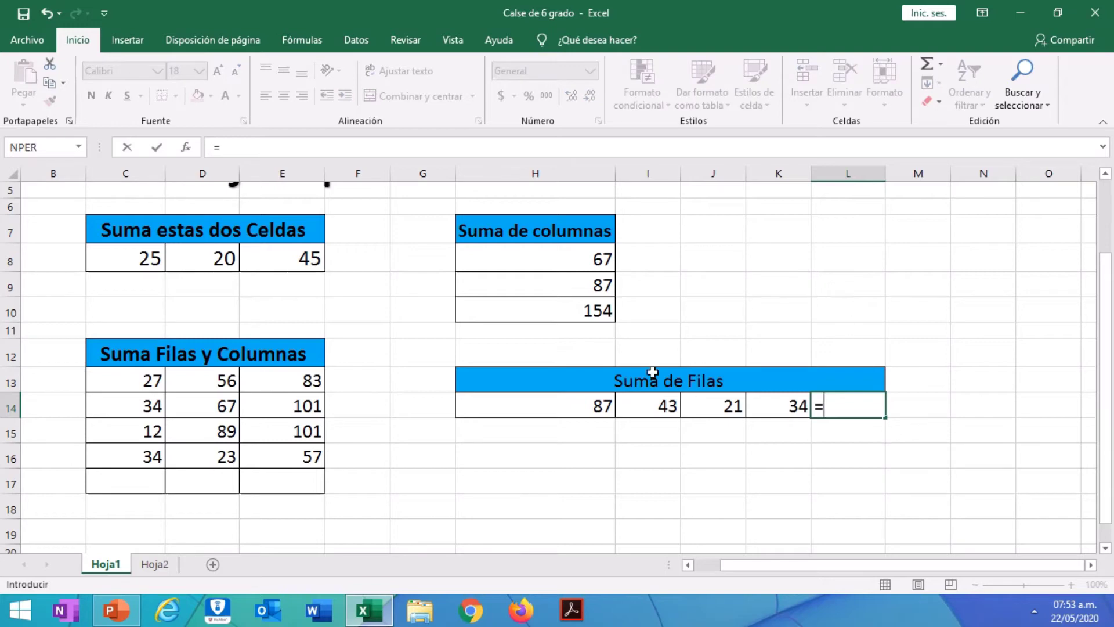
click(595, 404)
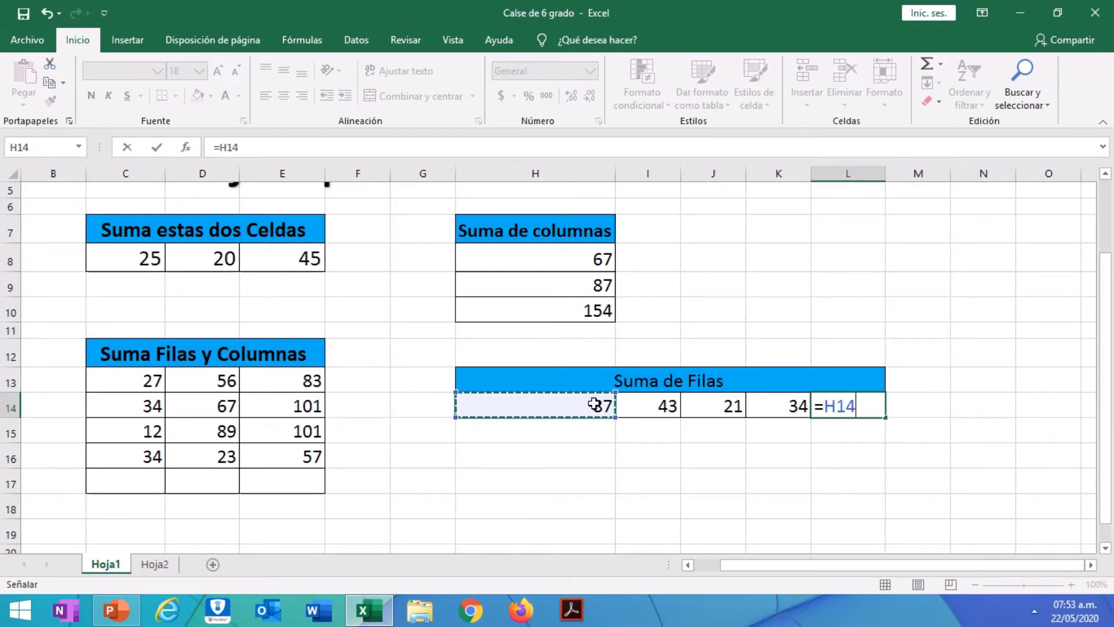
text(+)
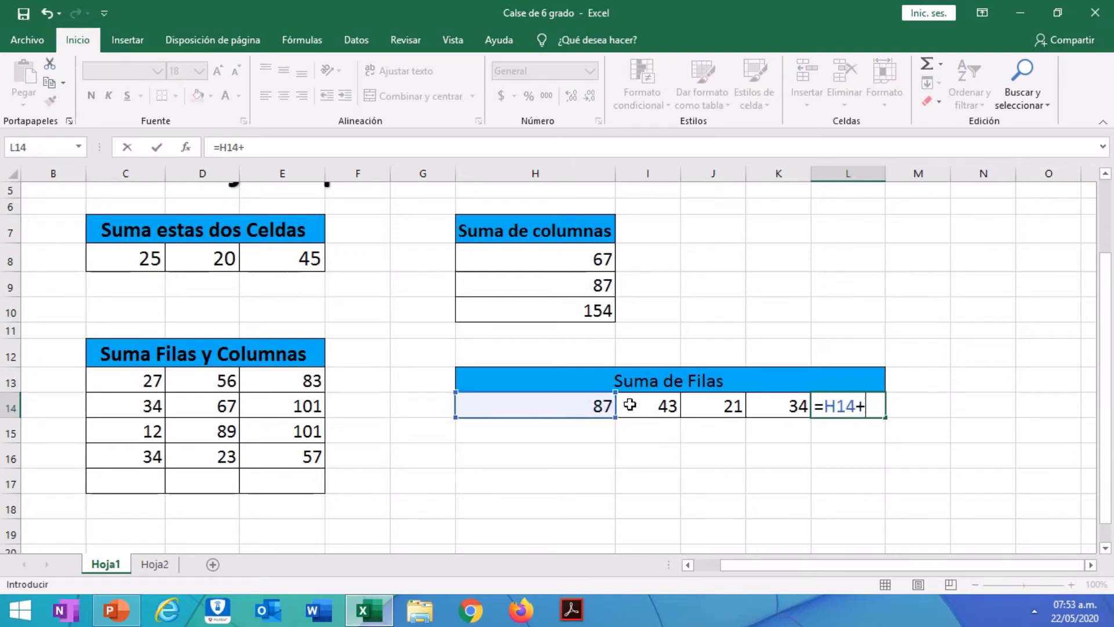
click(654, 410)
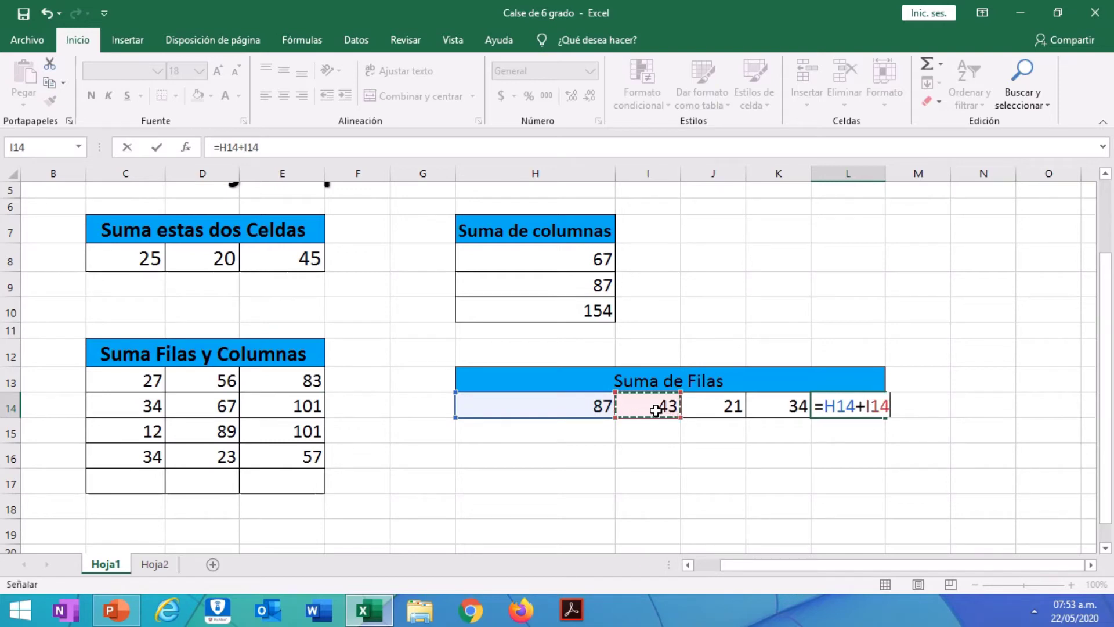
text(+)
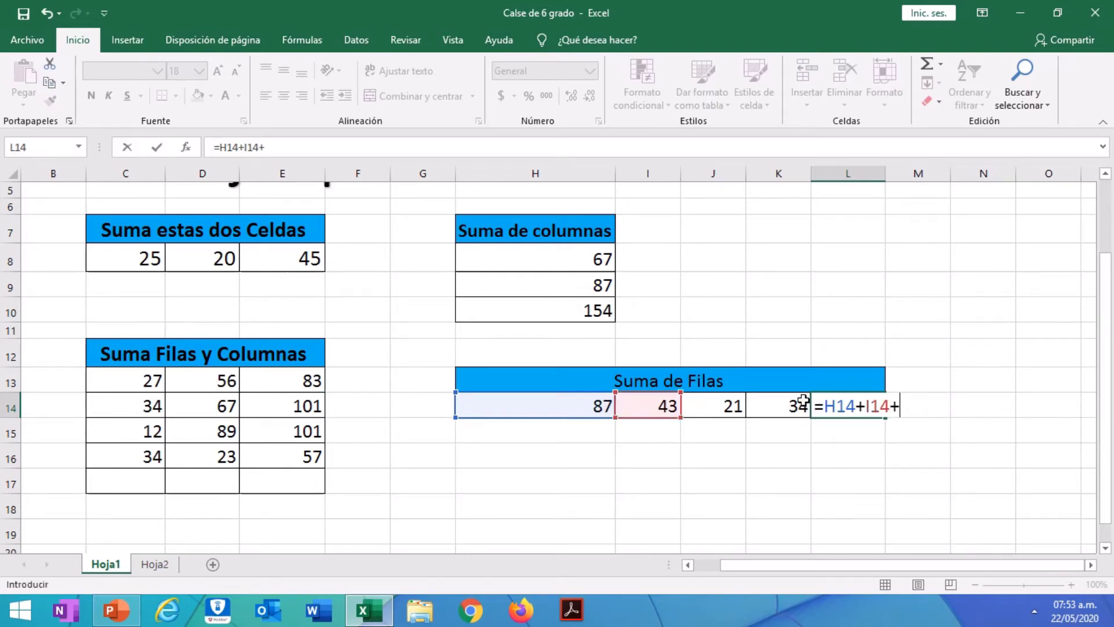
click(729, 408)
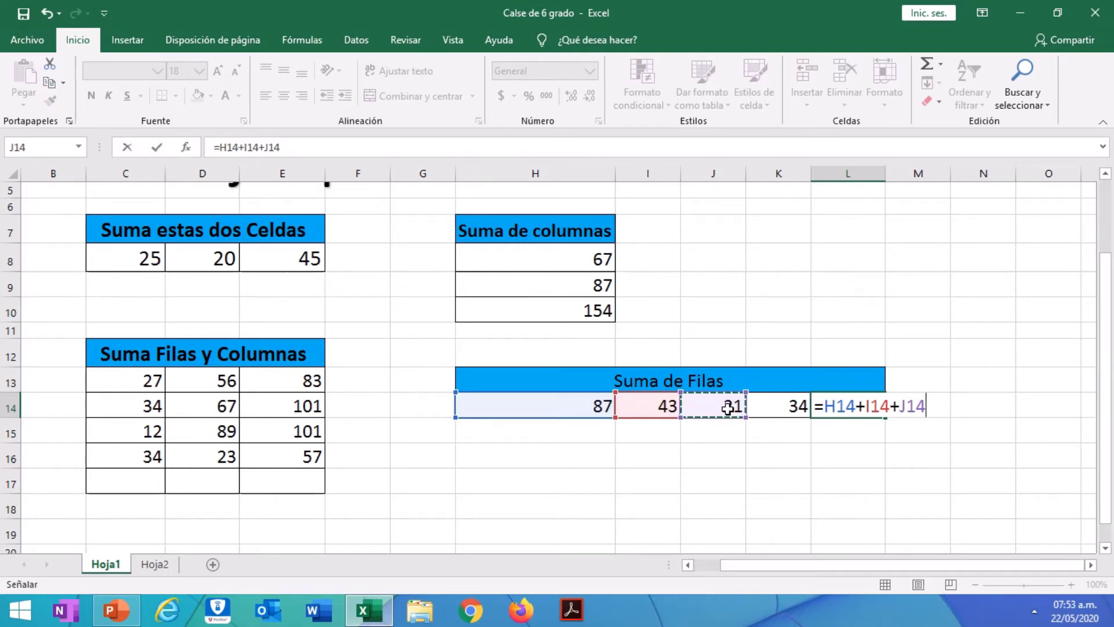
key(Return)
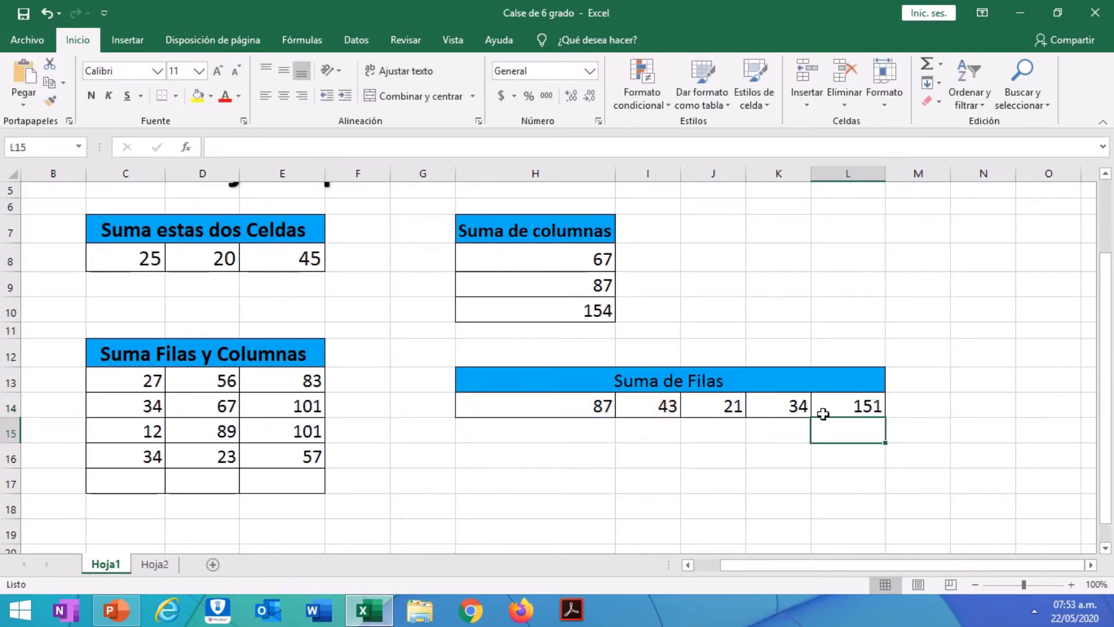
Inspect which cells the row sum formula in L14 of the Suma de Filas table references, without changing the formula.
click(857, 411)
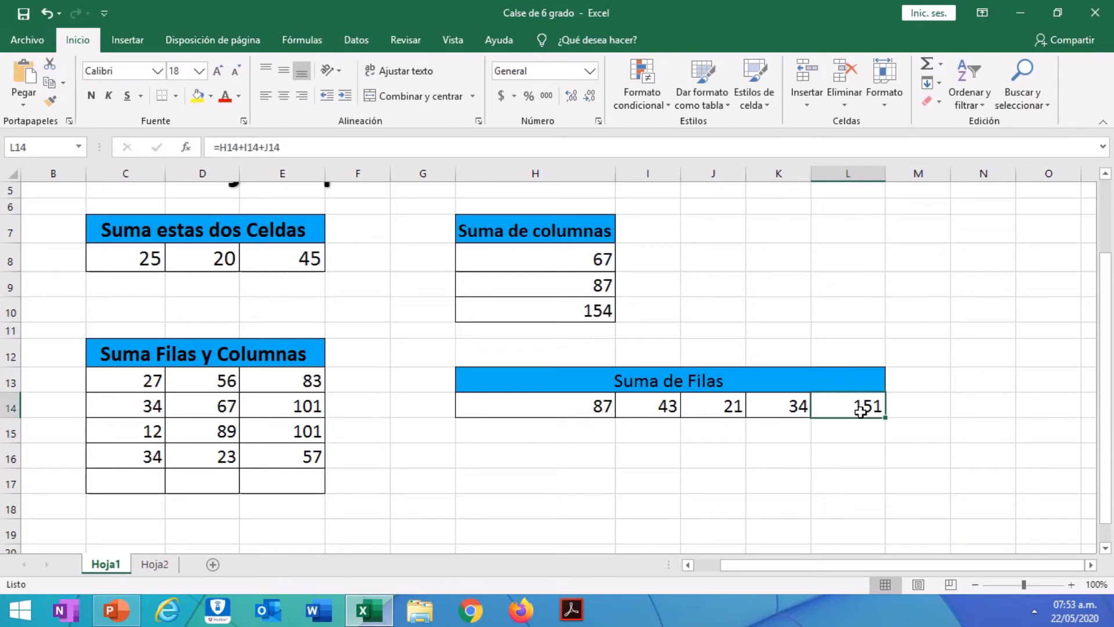
click(860, 464)
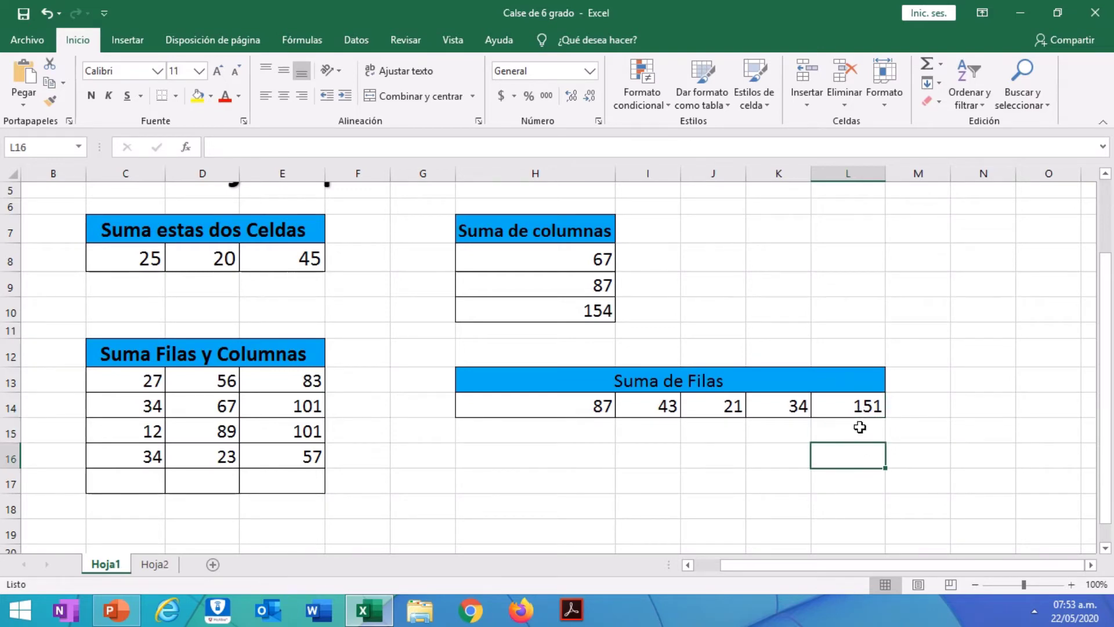
click(879, 402)
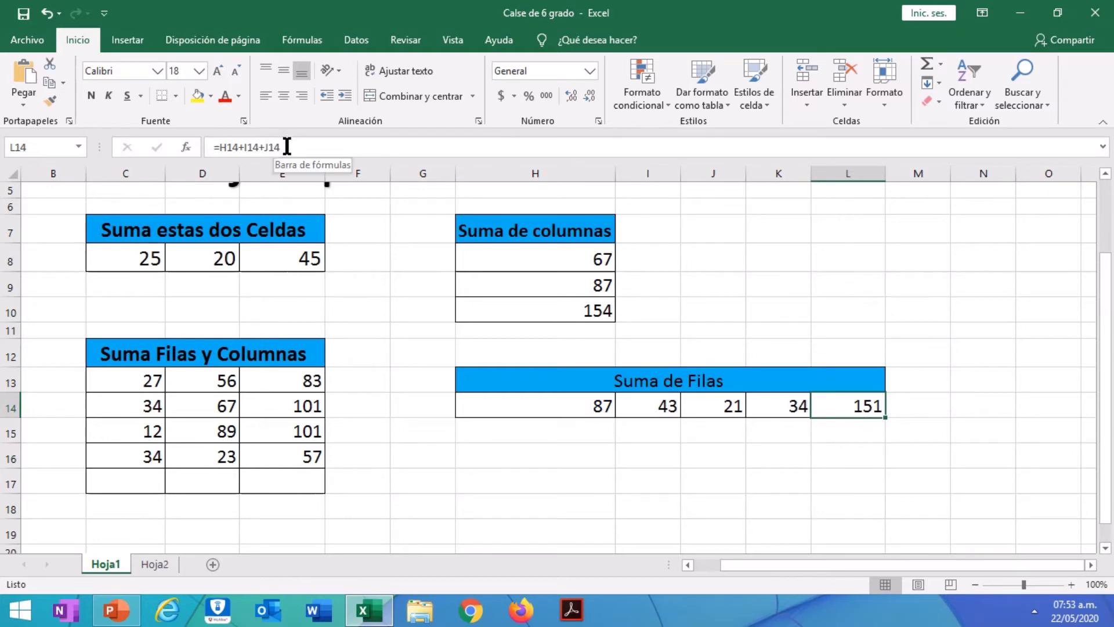
drag(281, 146, 215, 155)
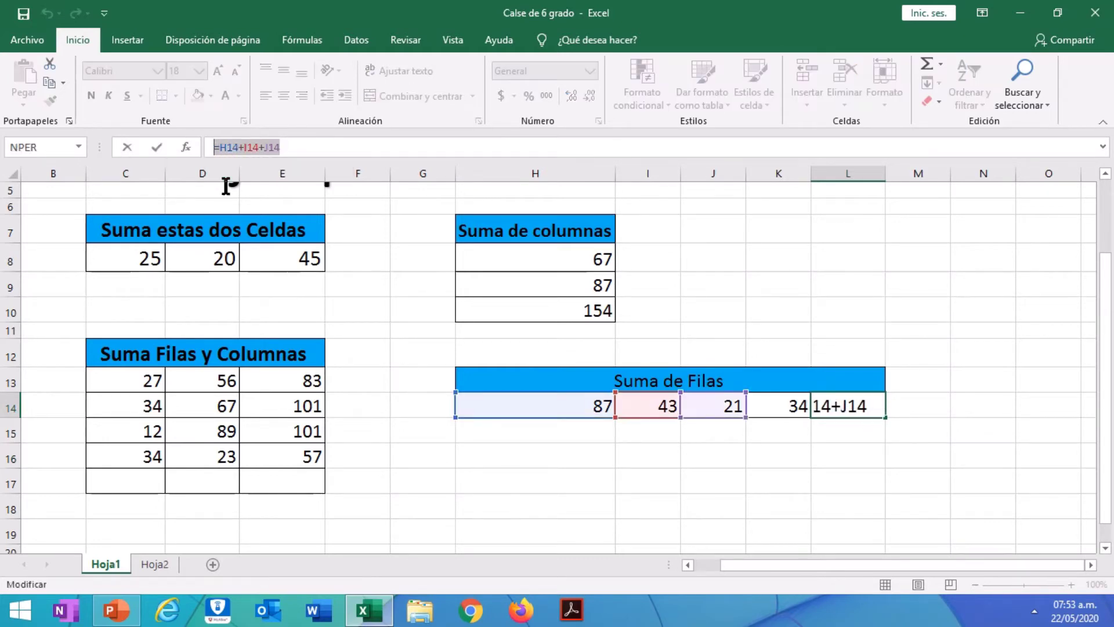
click(858, 432)
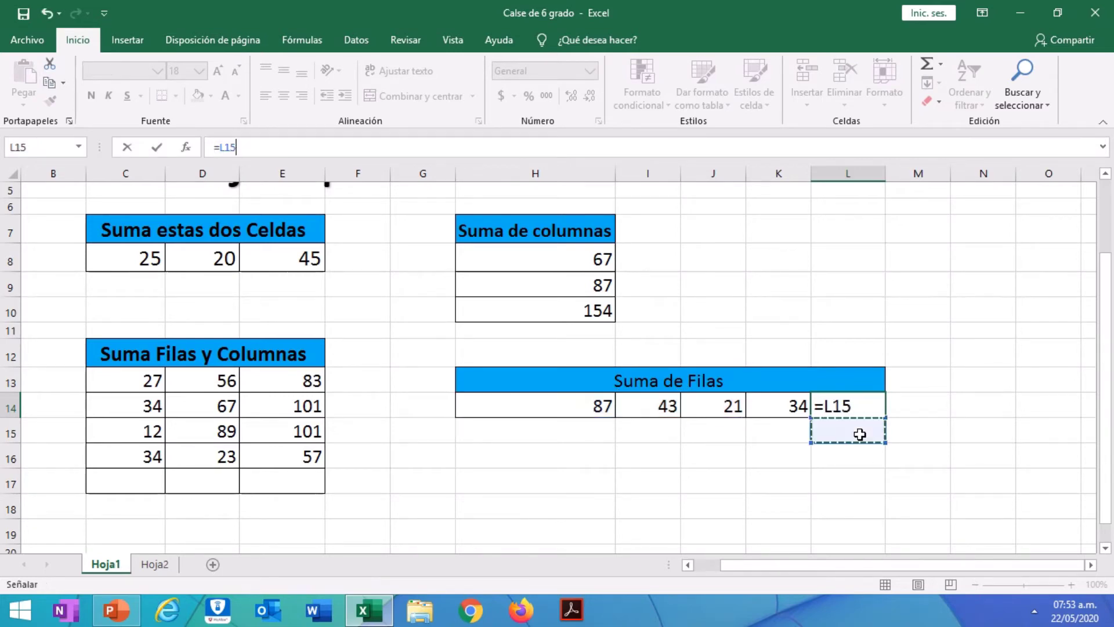
key(Escape)
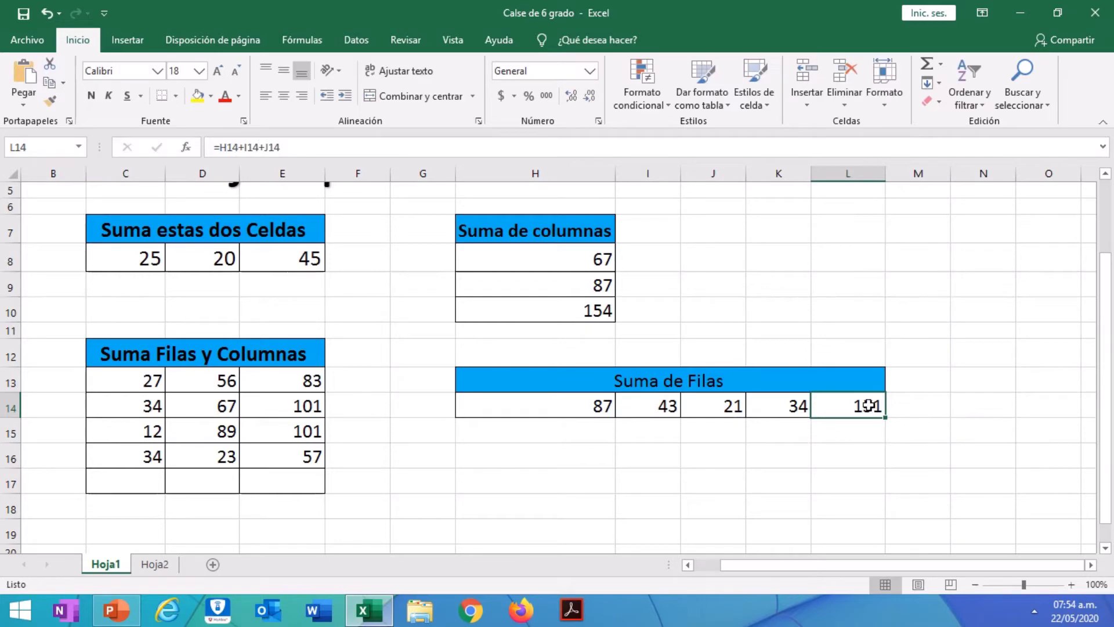
click(898, 428)
click(858, 410)
click(297, 147)
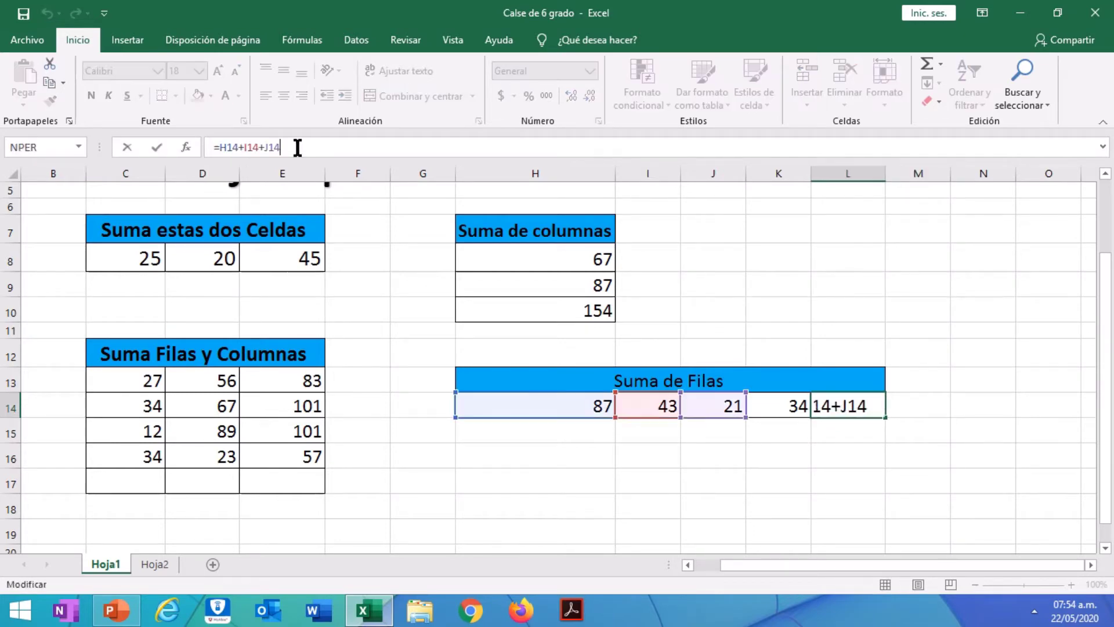
key(Escape)
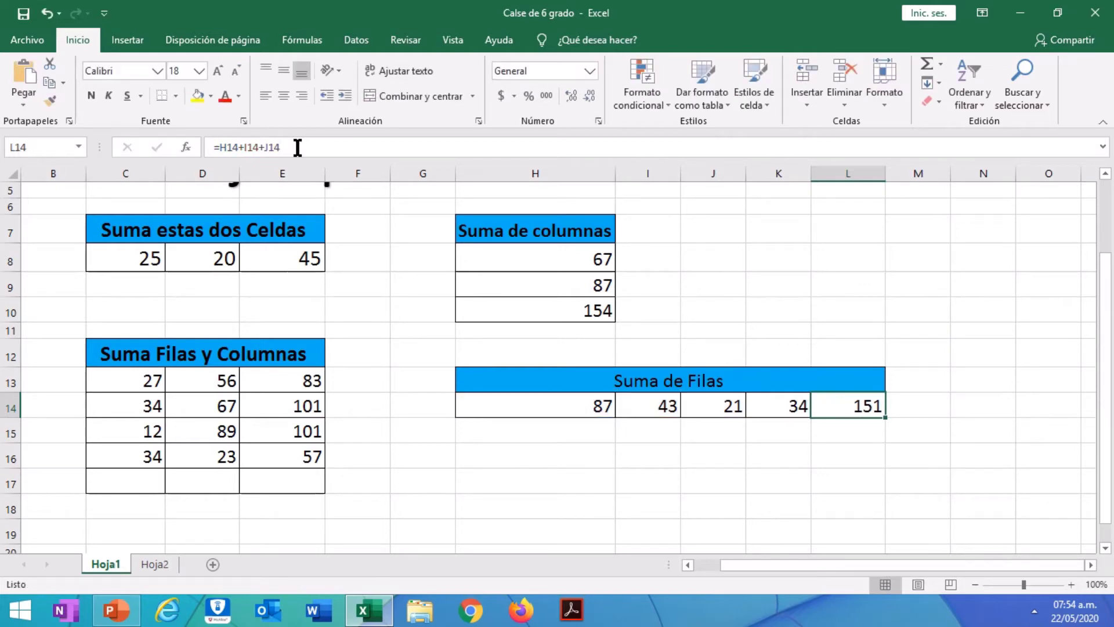
Change the sheet's large heading to Ejemplo de Resta by replacing its last word.
click(622, 479)
scroll(622, 477, up, 2)
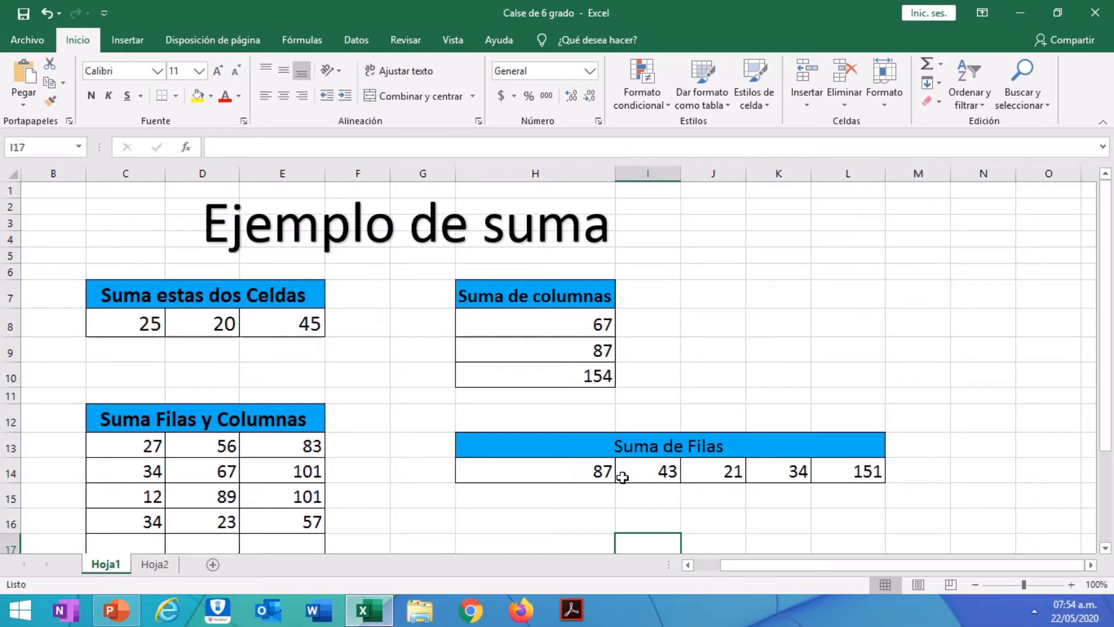
click(290, 327)
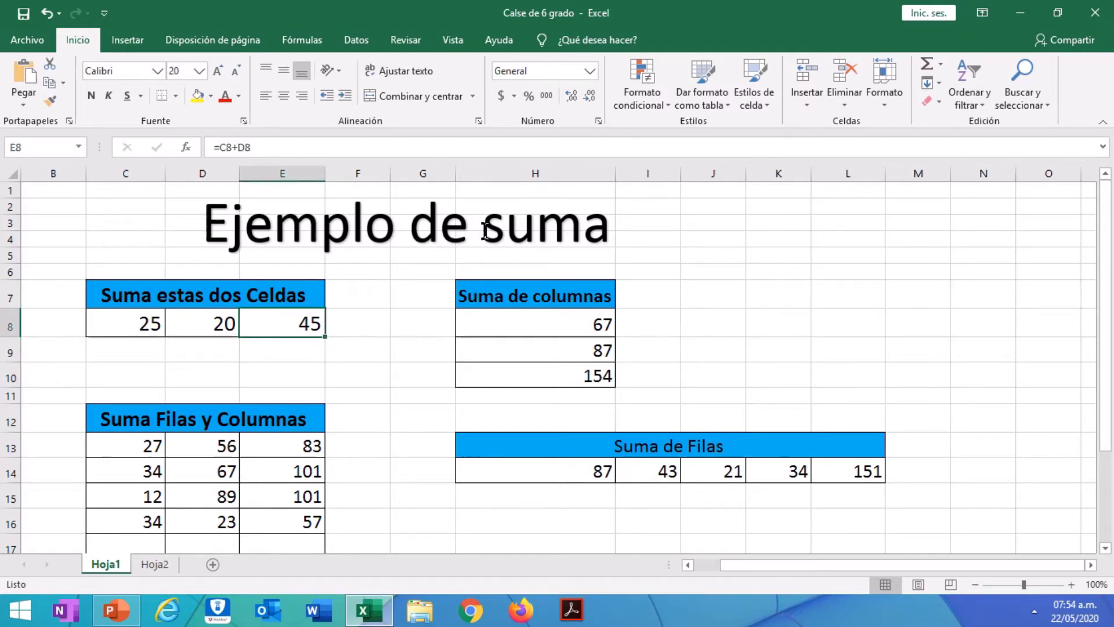
drag(483, 229, 609, 232)
key(BackSpace)
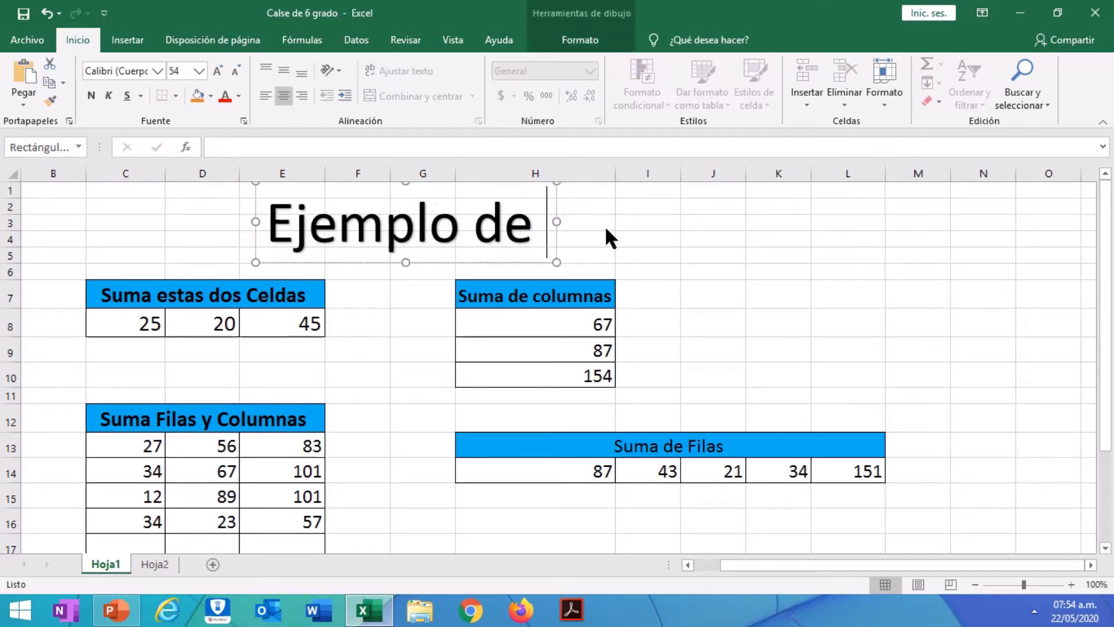
text(Resta)
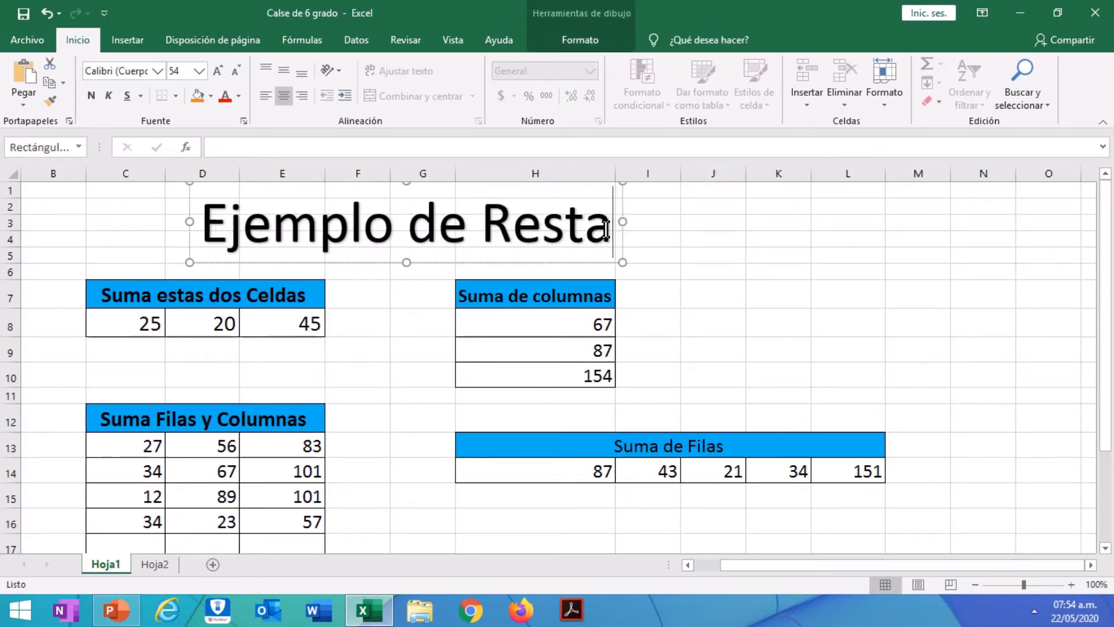
Replace the sum in cell E8 of the Suma estas dos Celdas table with the subtraction formula =C8-D8, picking both cells on the sheet.
click(307, 323)
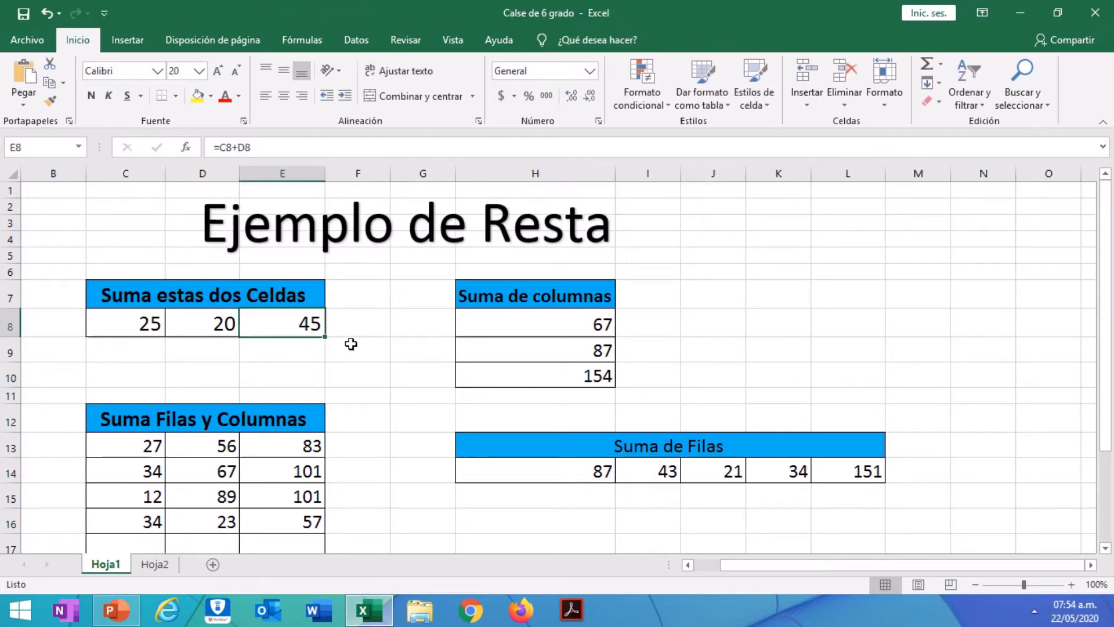
key(BackSpace)
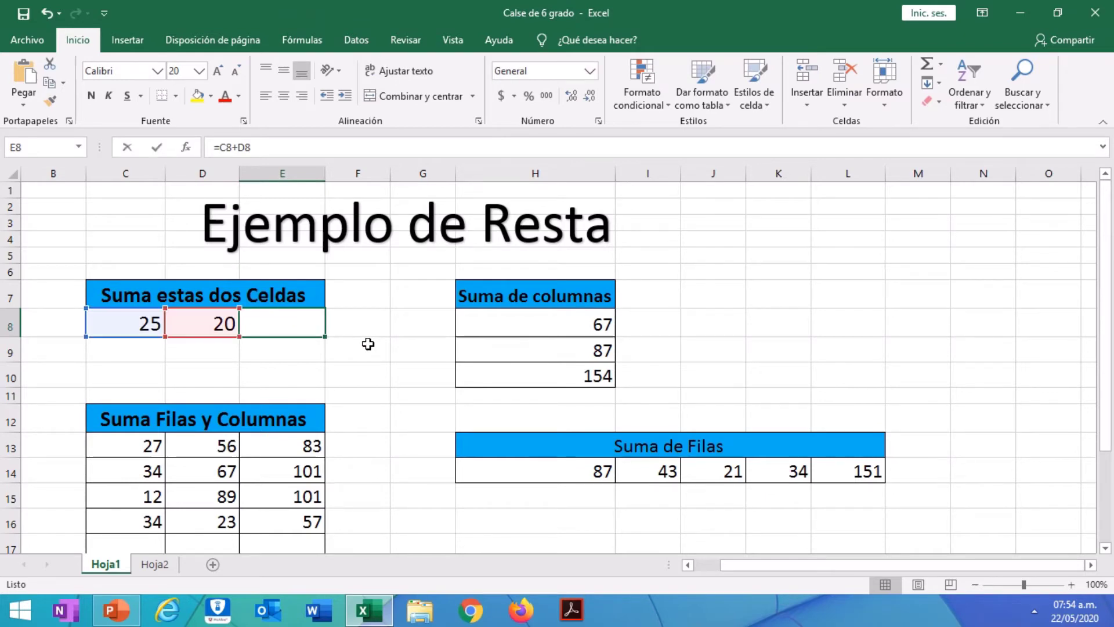
text(=)
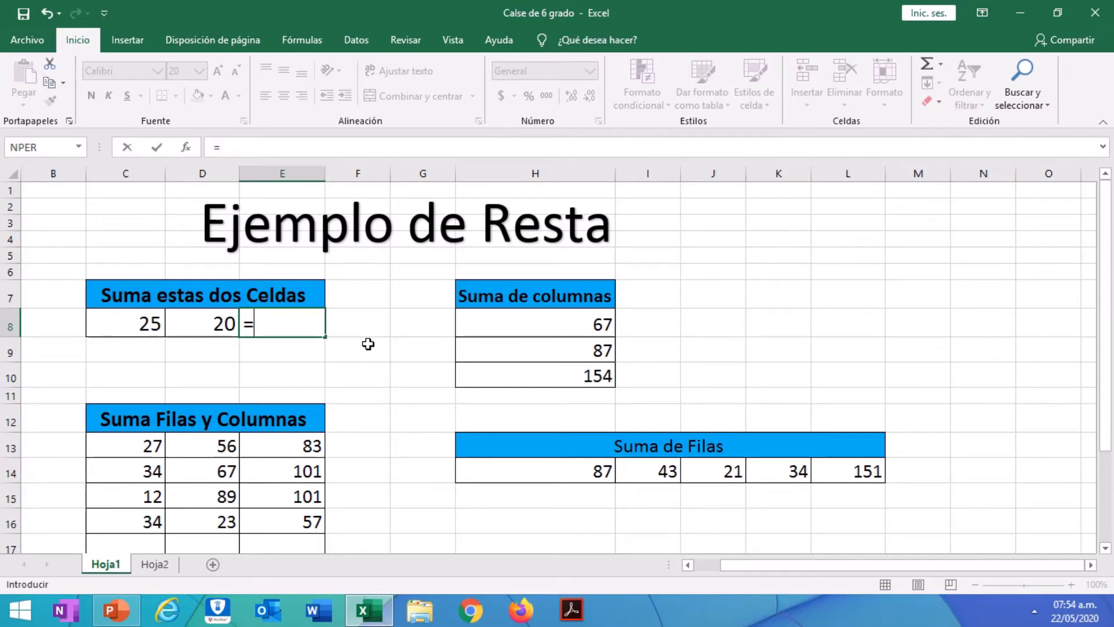
click(141, 323)
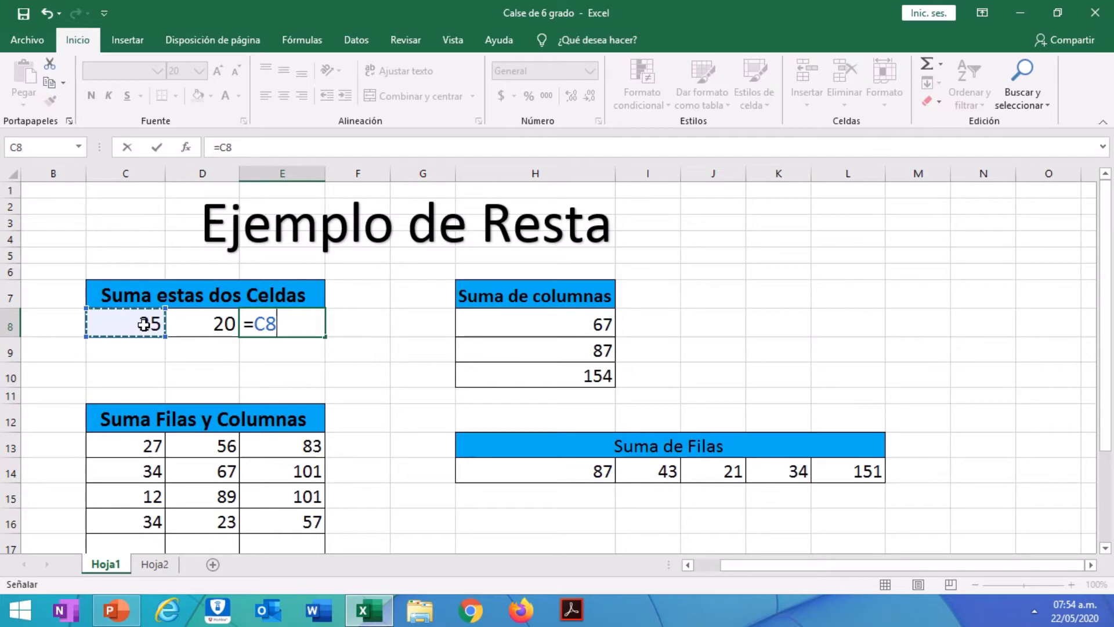
text(-)
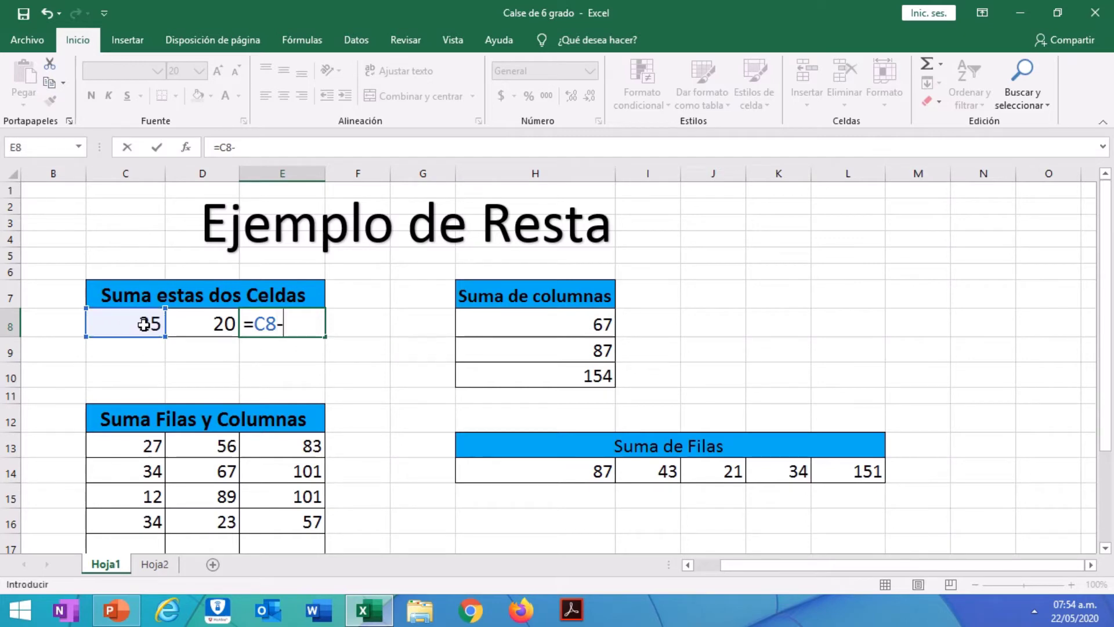
click(185, 327)
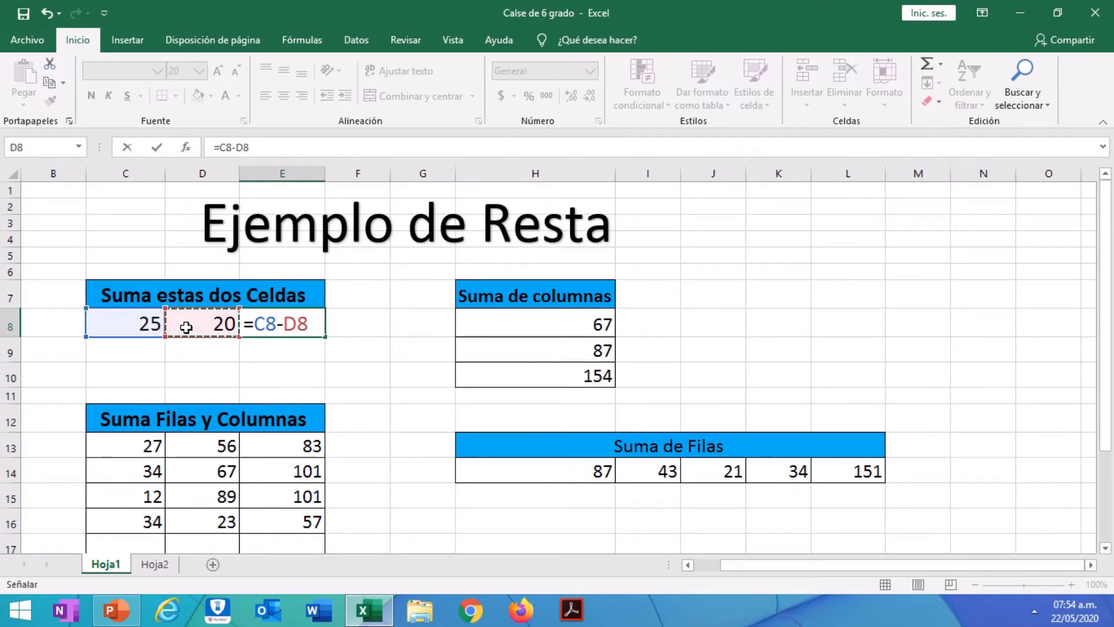
key(Return)
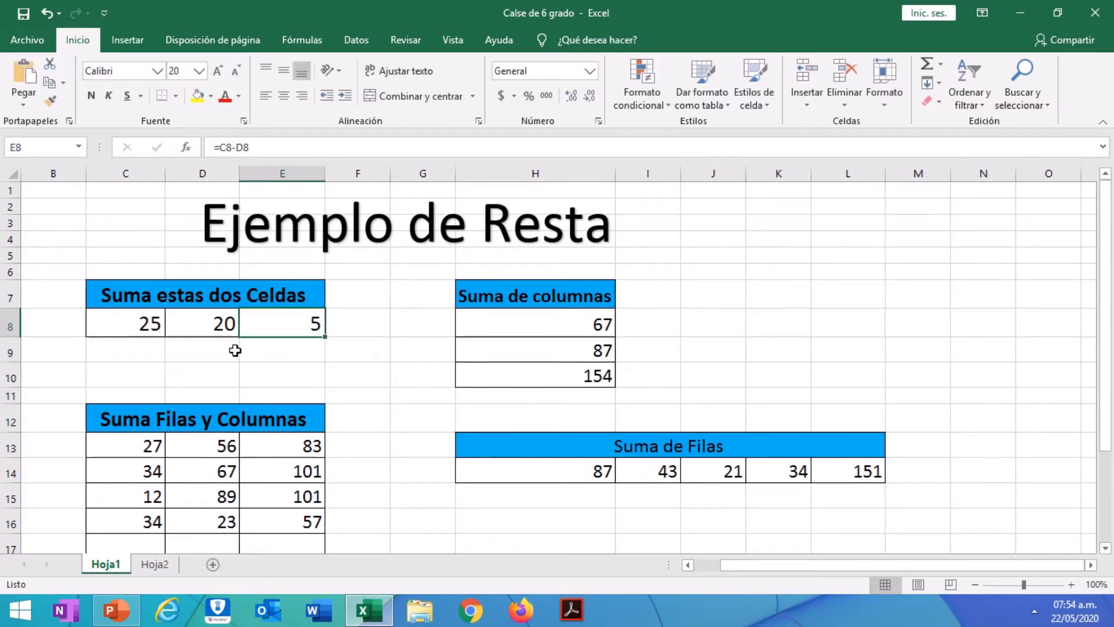
Set the subtraction example's operands to 100 in cell C8 and 34 in cell D8.
click(197, 319)
click(151, 327)
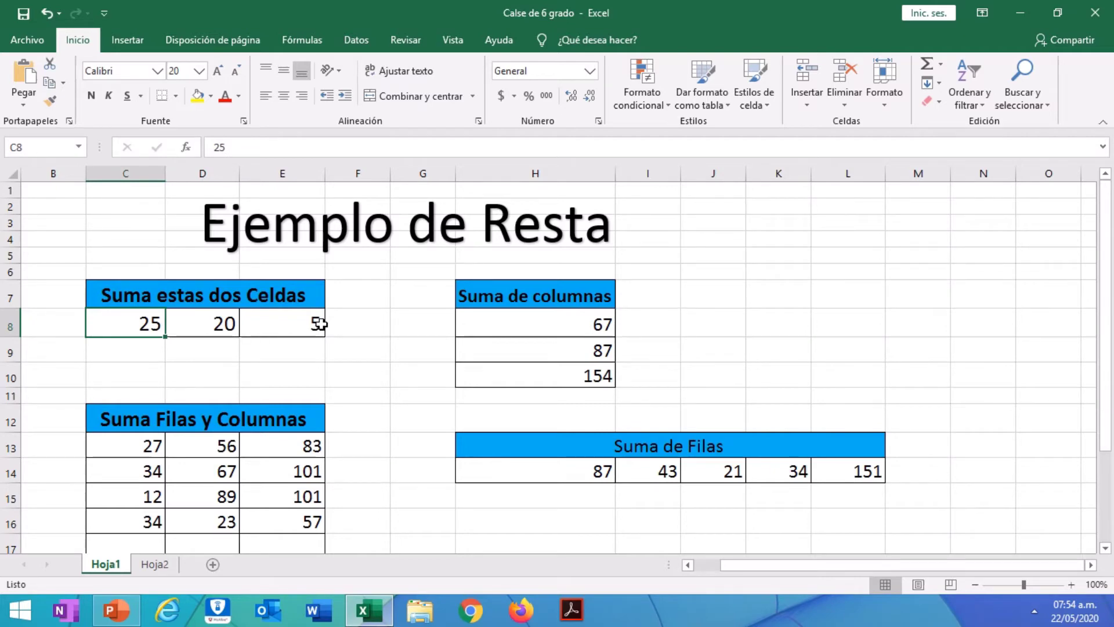
text(100)
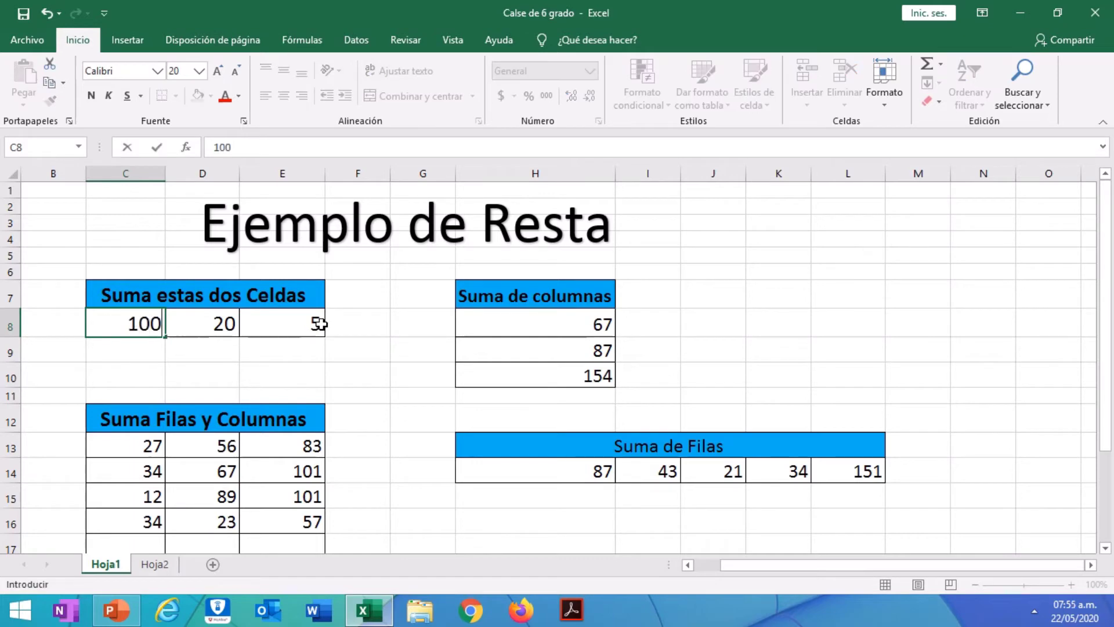
click(219, 324)
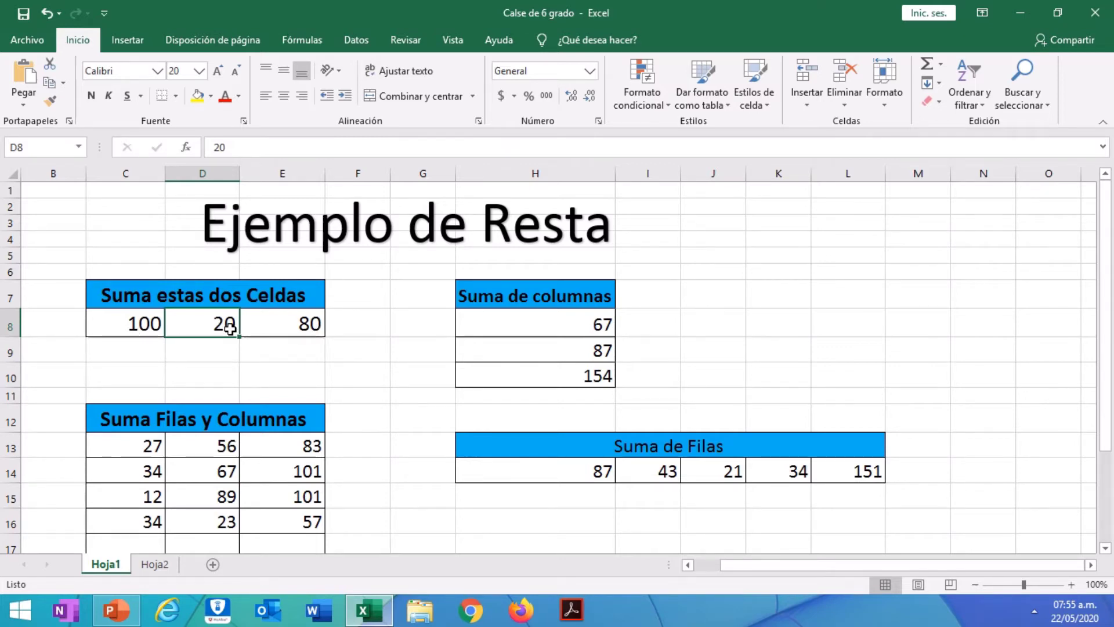
text(34)
key(Return)
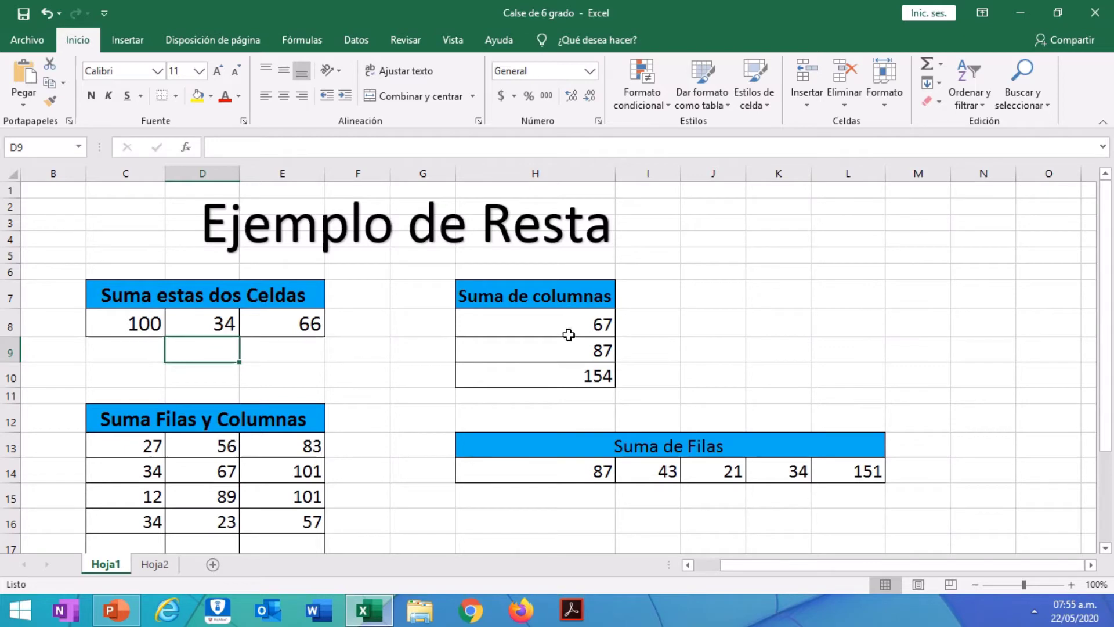
Replace the sum in cell H10 of the Suma de columnas table with the subtraction formula =H8-H9, picking both cells on the sheet.
click(559, 382)
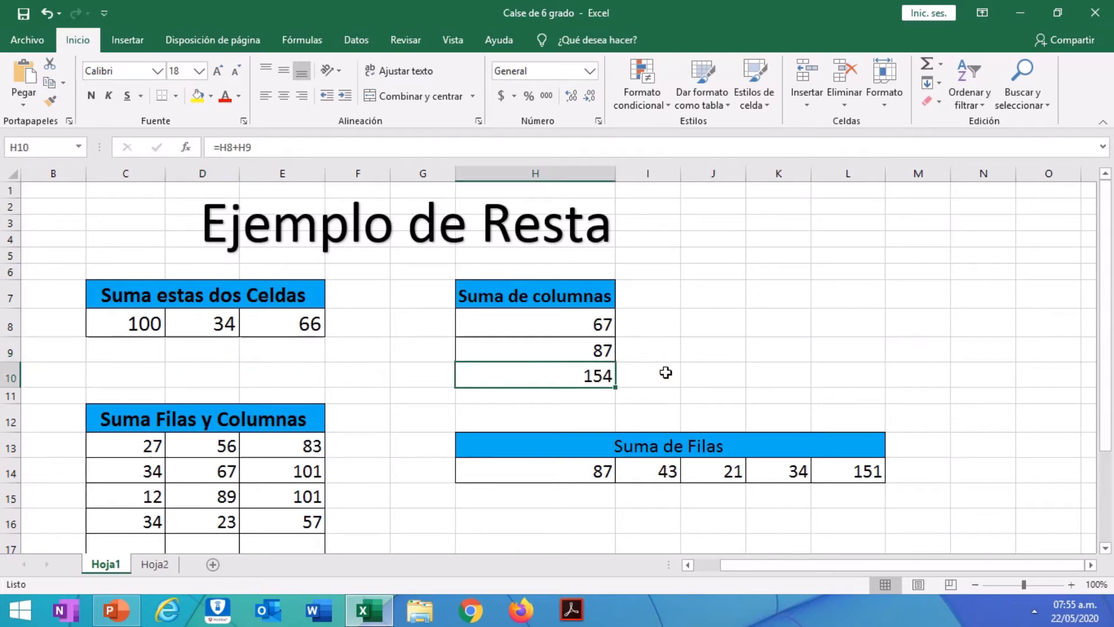
key(BackSpace)
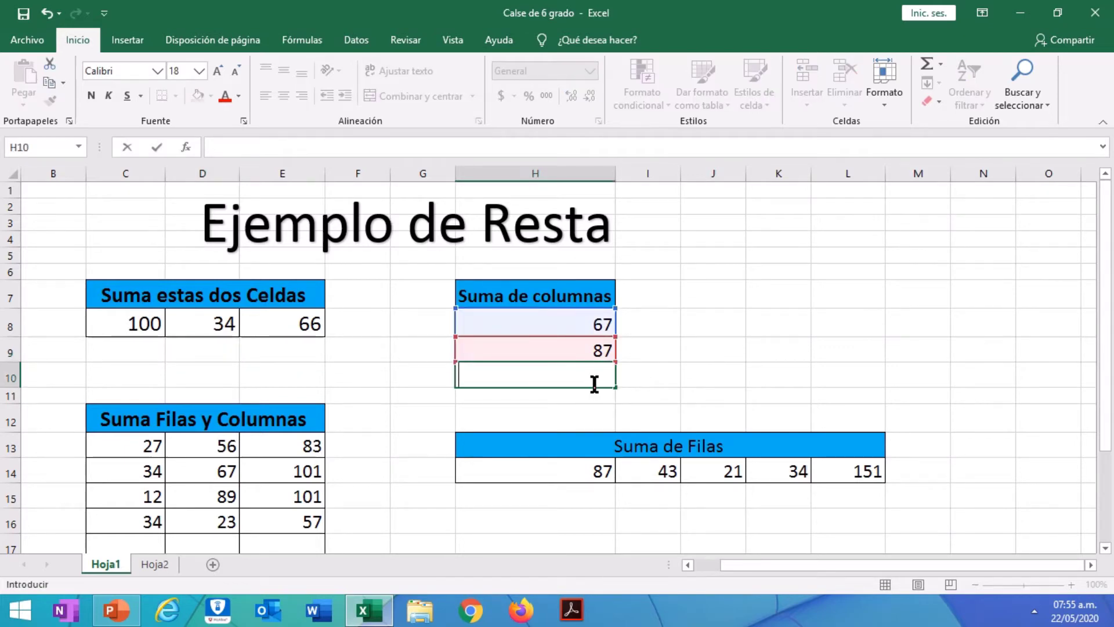
click(676, 367)
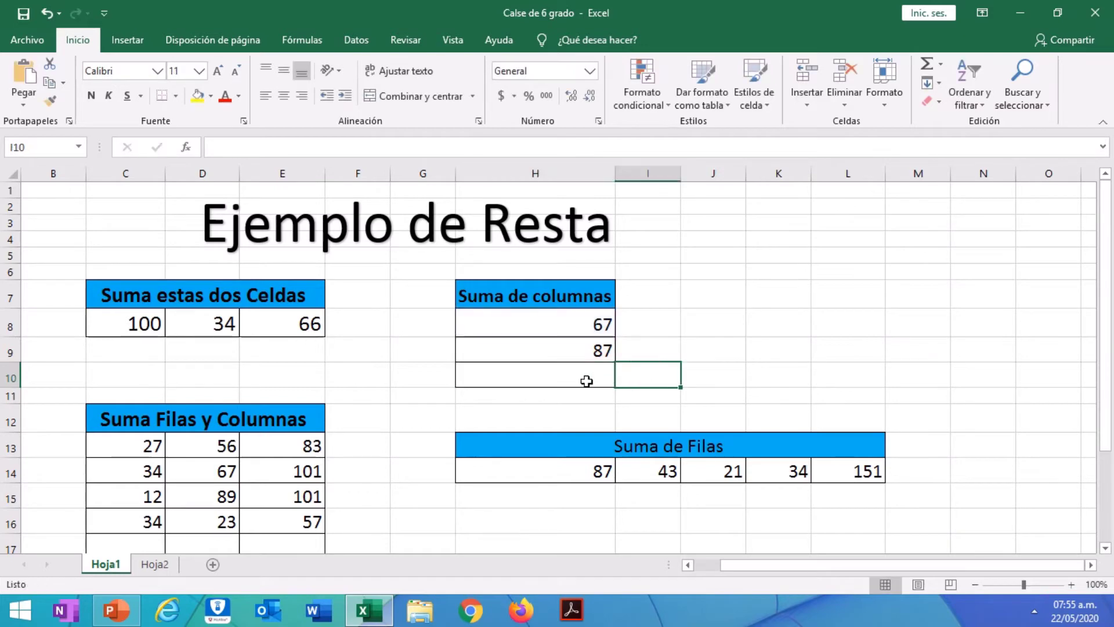
click(587, 381)
text(=)
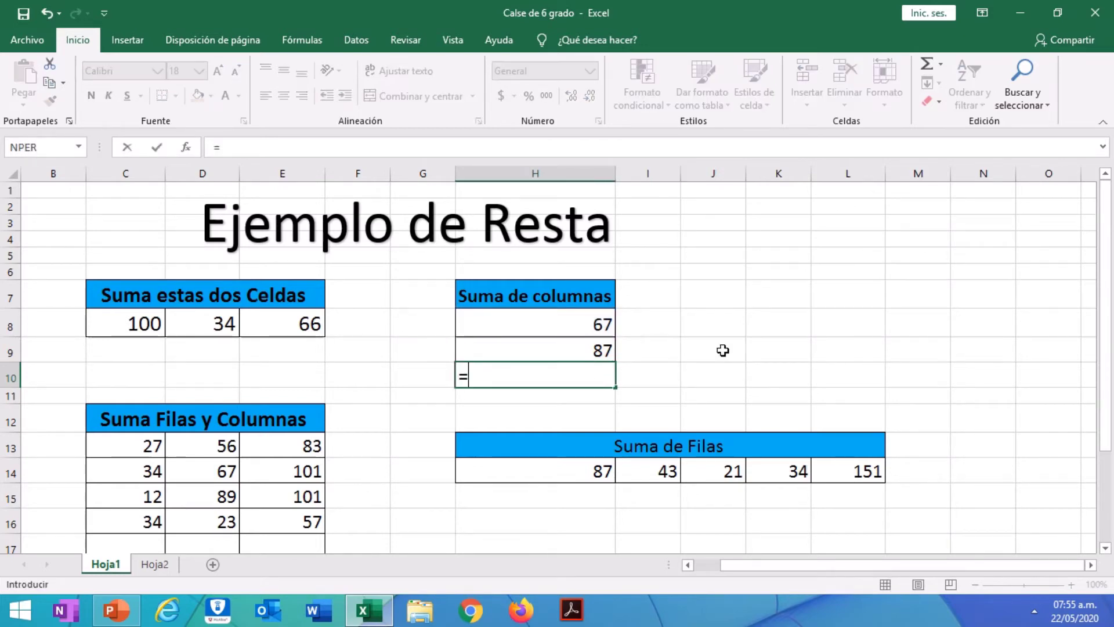
click(583, 322)
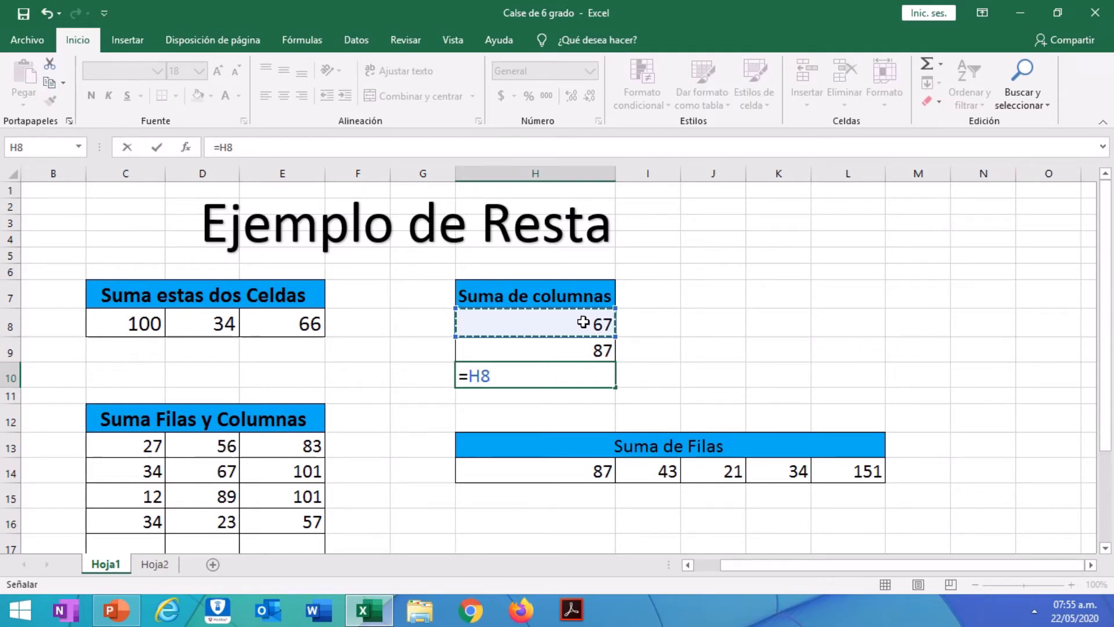
text(+)
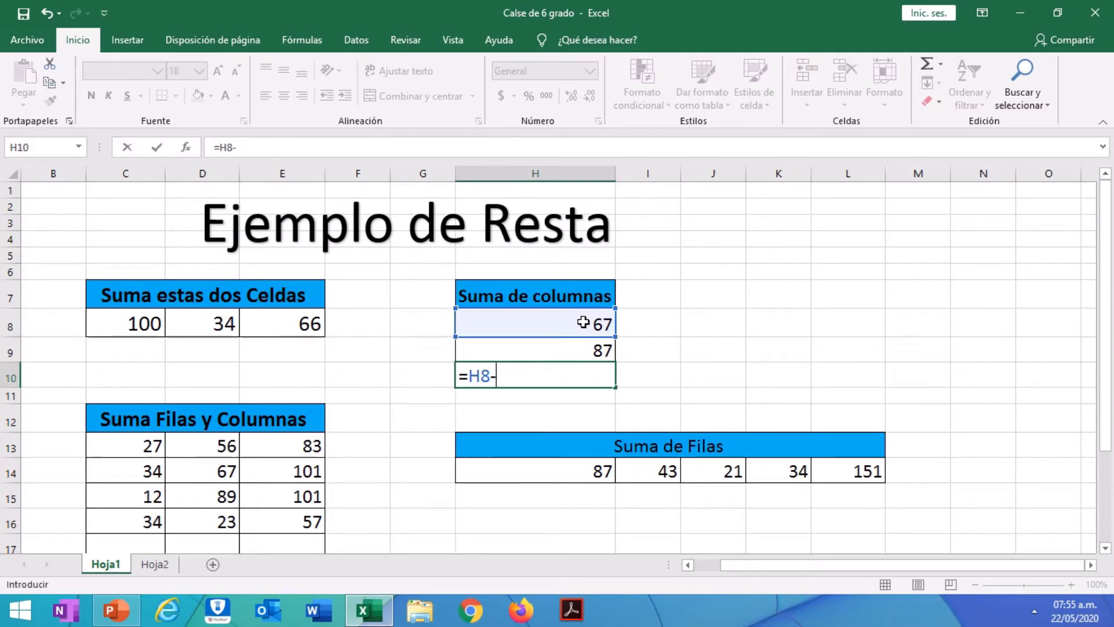
click(577, 352)
key(Return)
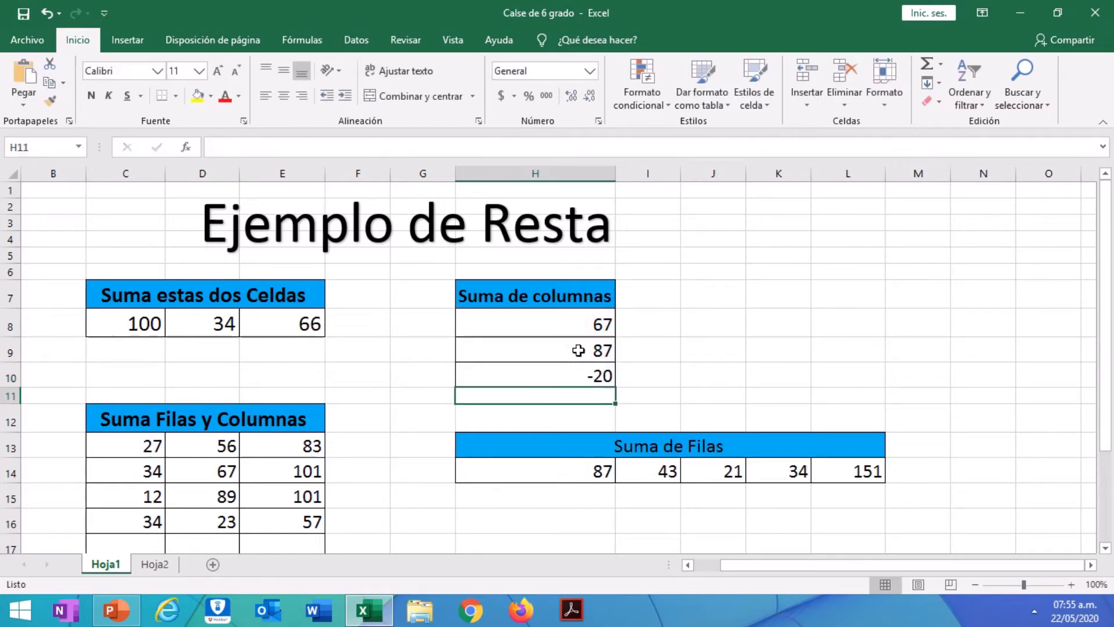
Review the subtraction formula in cell H10 and the values in cells H8 and H9 that it uses.
click(590, 376)
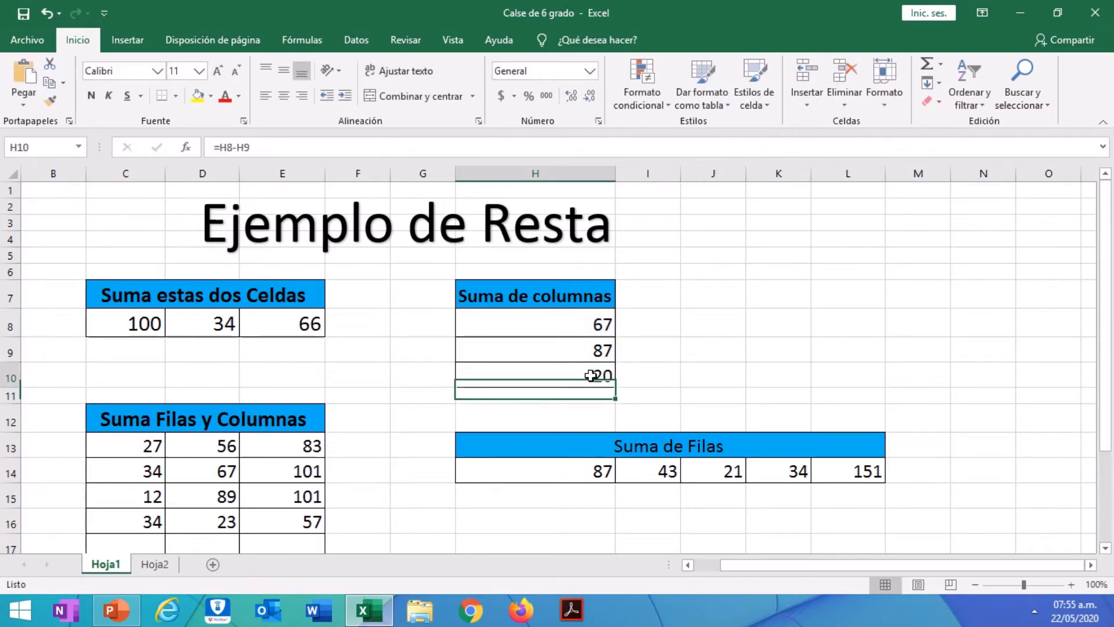
click(653, 369)
click(580, 374)
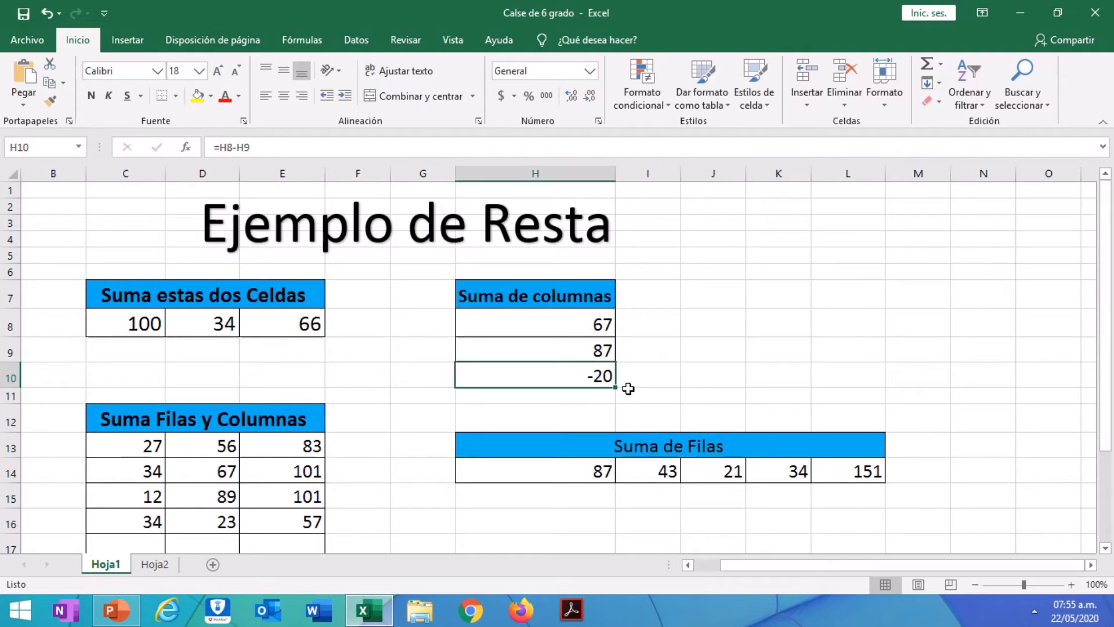
click(605, 349)
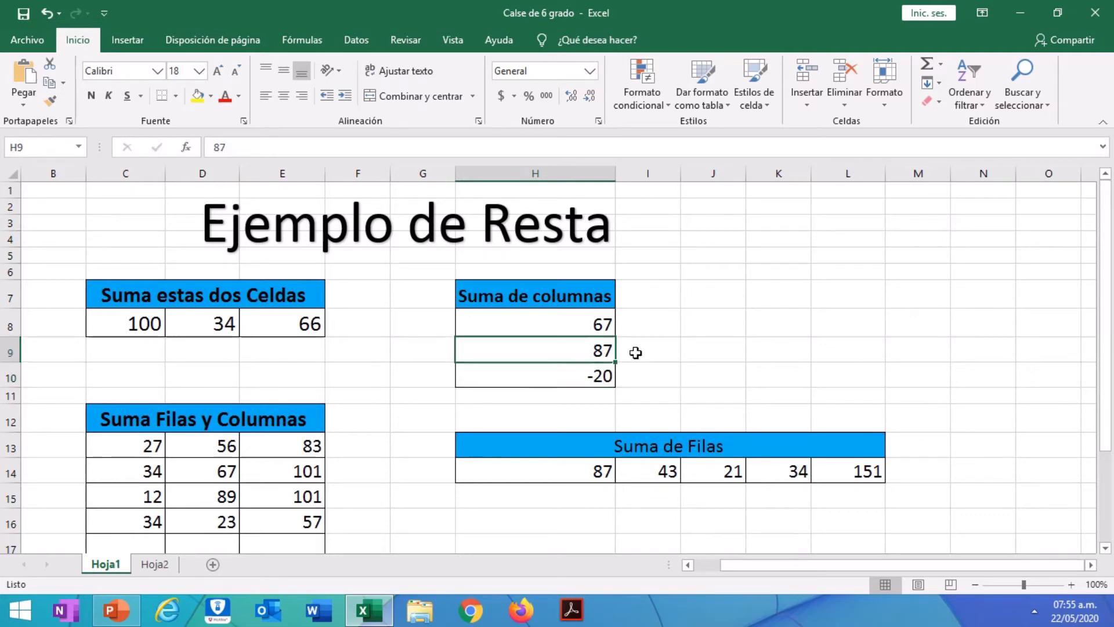
click(597, 323)
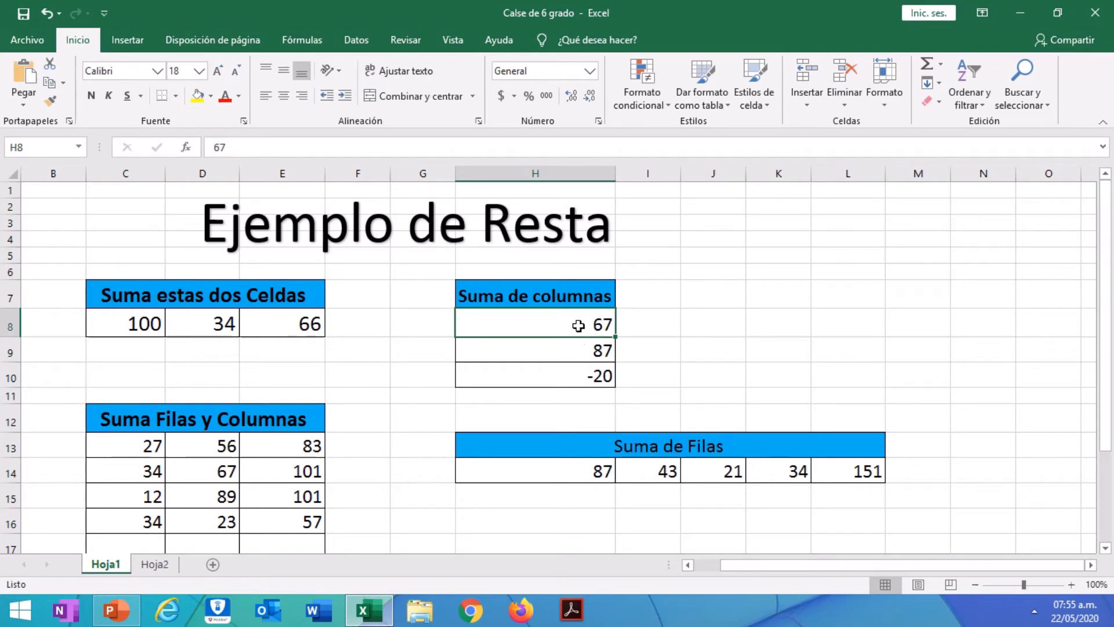
click(588, 351)
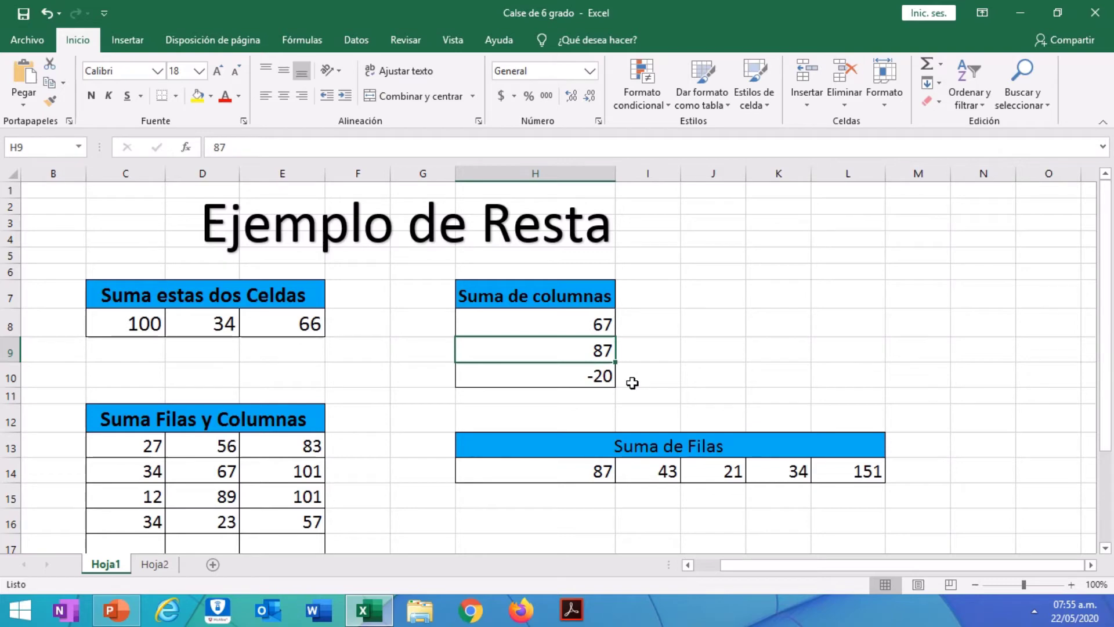
Clear the sum formula from cell E13, the first result in the Suma Filas y Columnas table.
scroll(633, 383, down, 2)
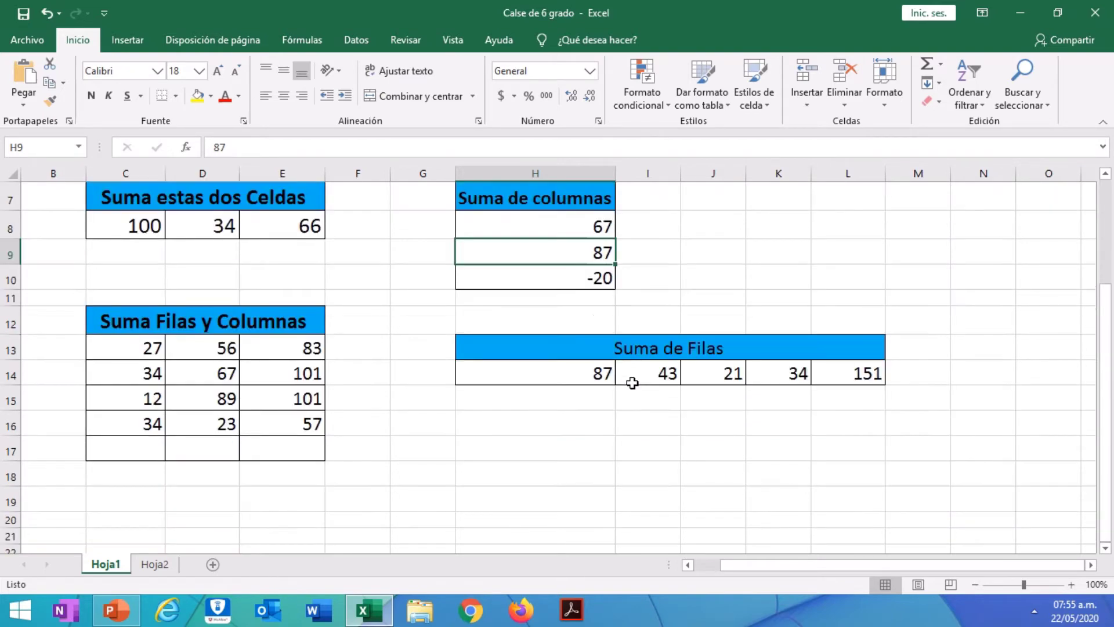
click(151, 351)
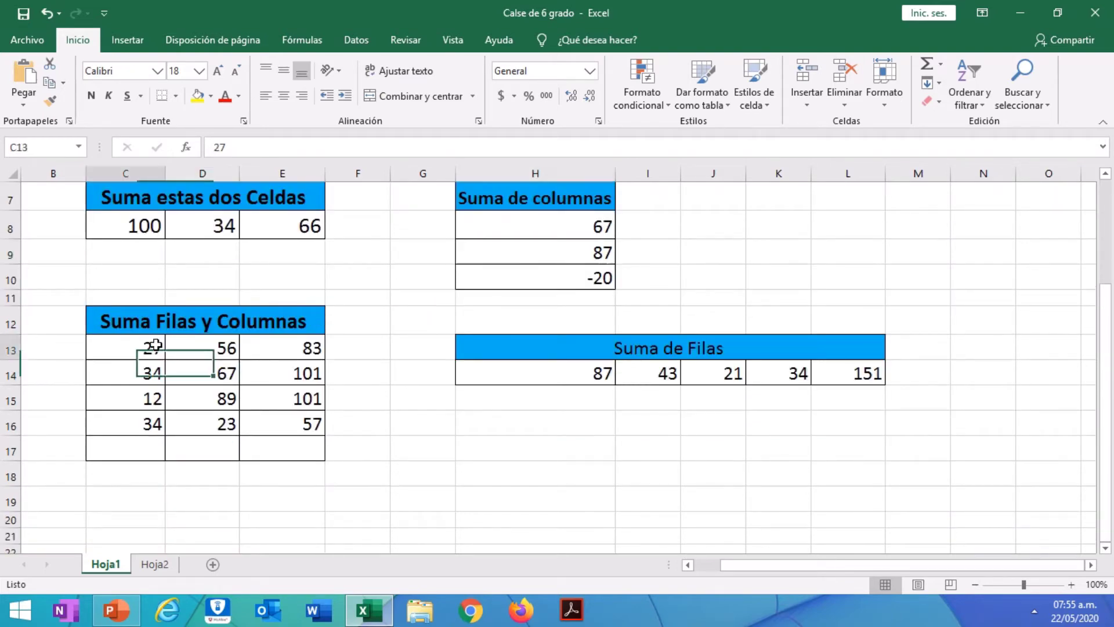
click(288, 351)
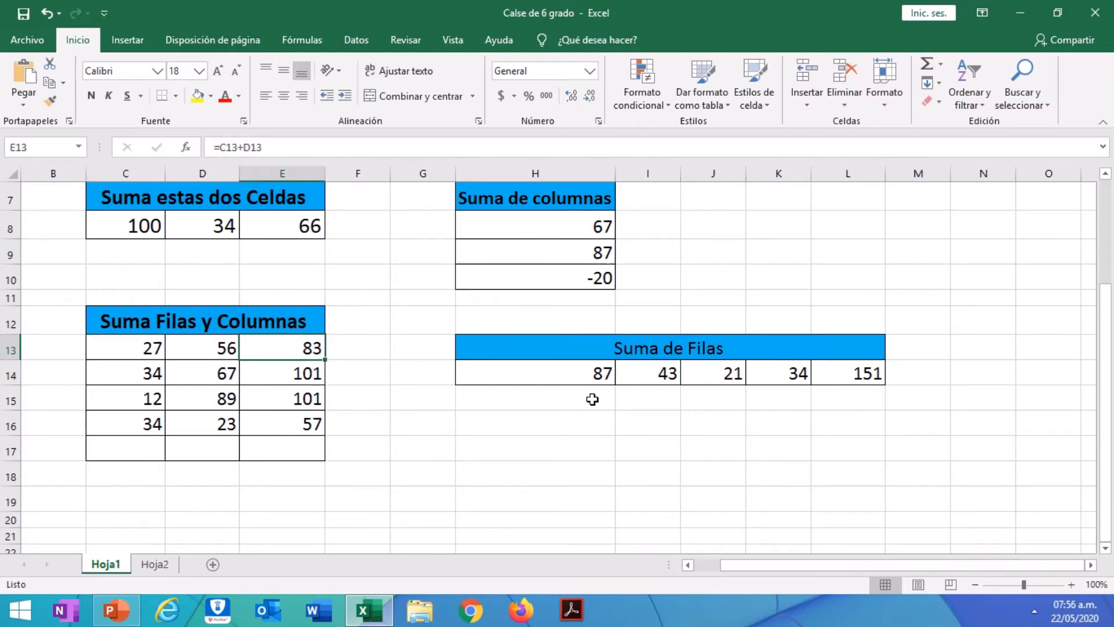
key(BackSpace)
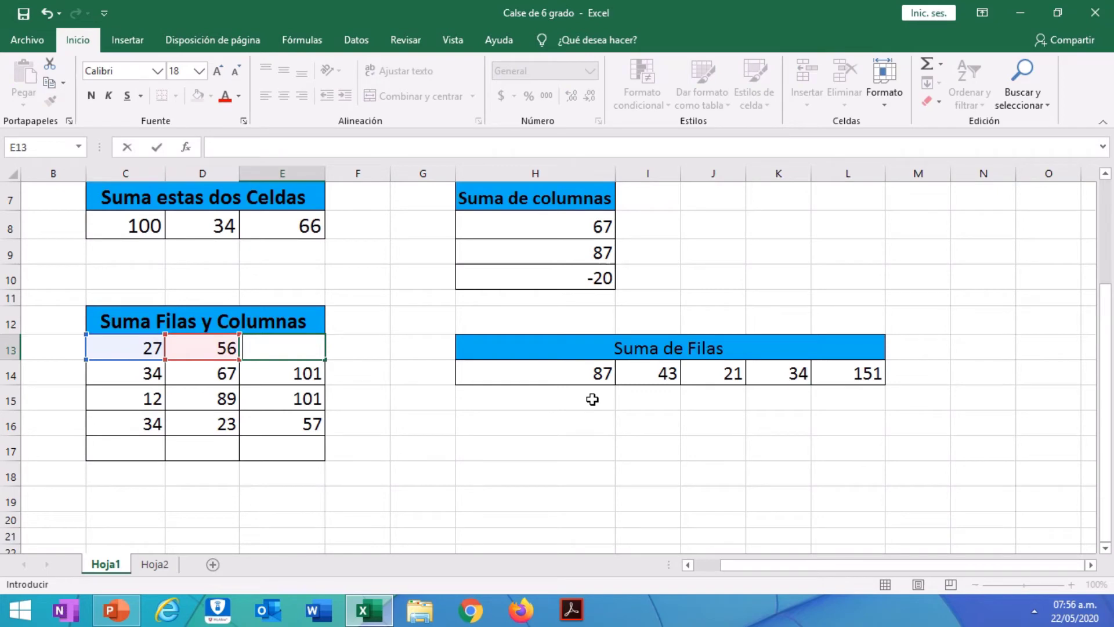
key(Return)
key(Up)
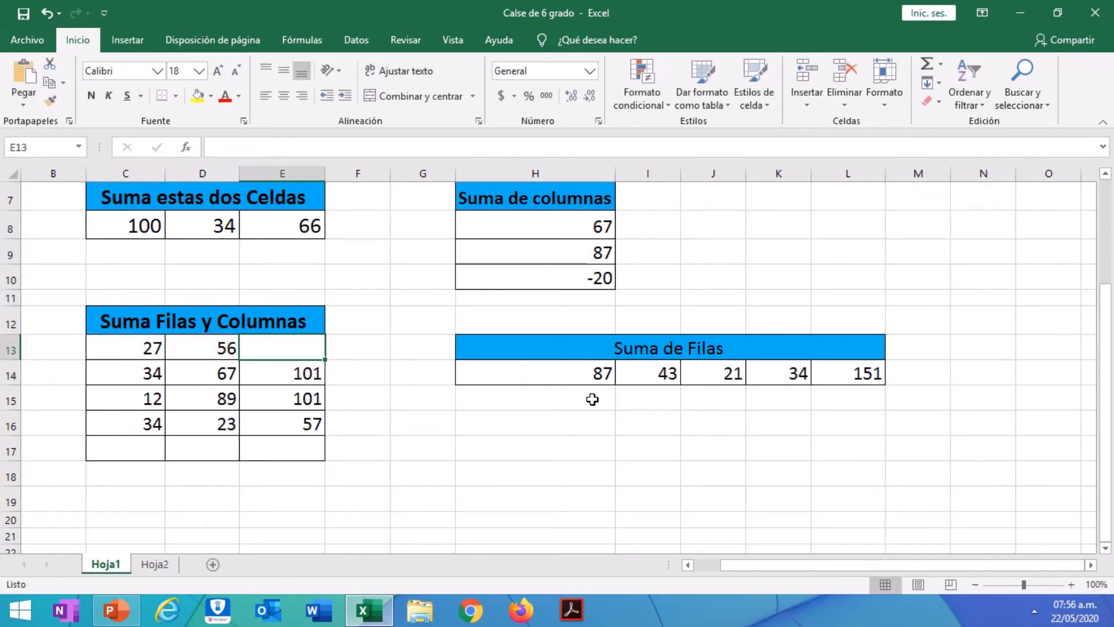
Enter the subtraction formula =C13-D13 in cell E13, picking both cells on the sheet, and fill it down to E16.
text(=)
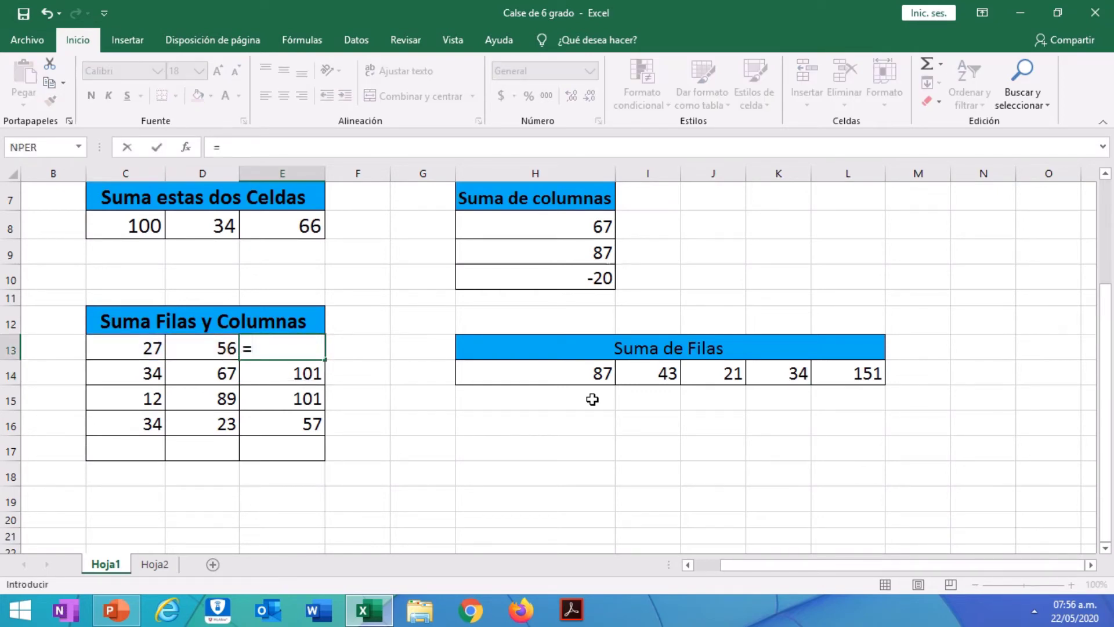
click(136, 347)
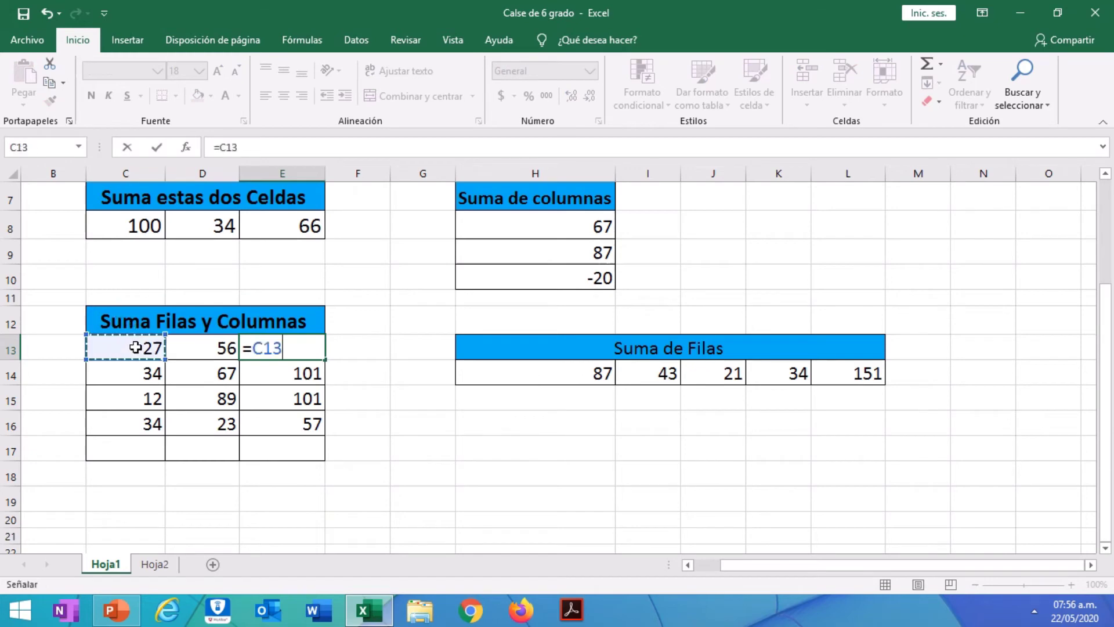
text(-)
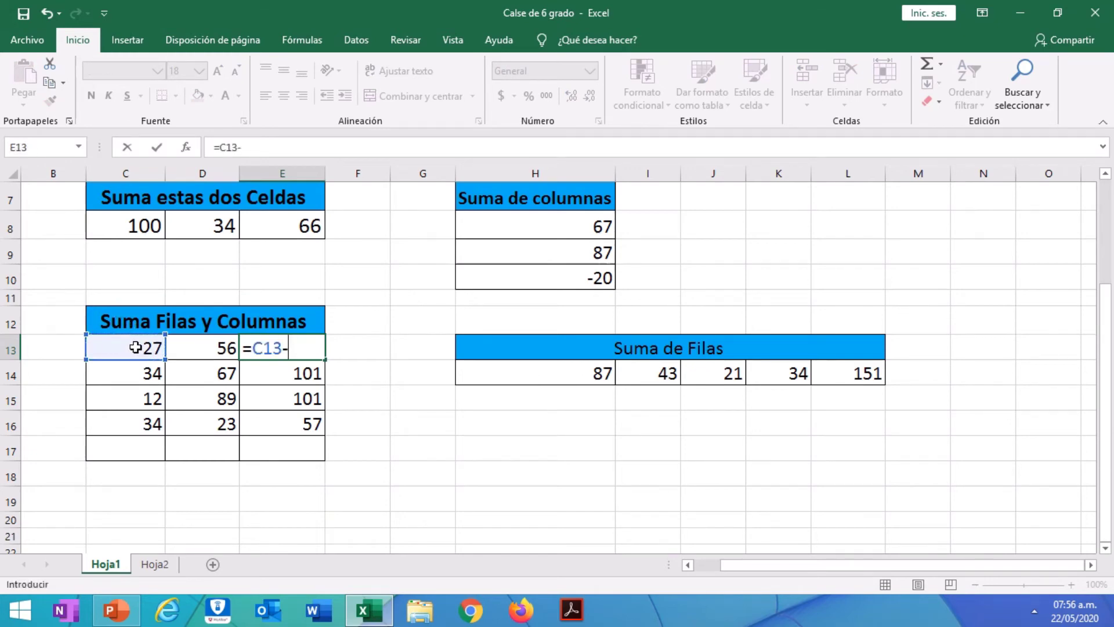
click(198, 353)
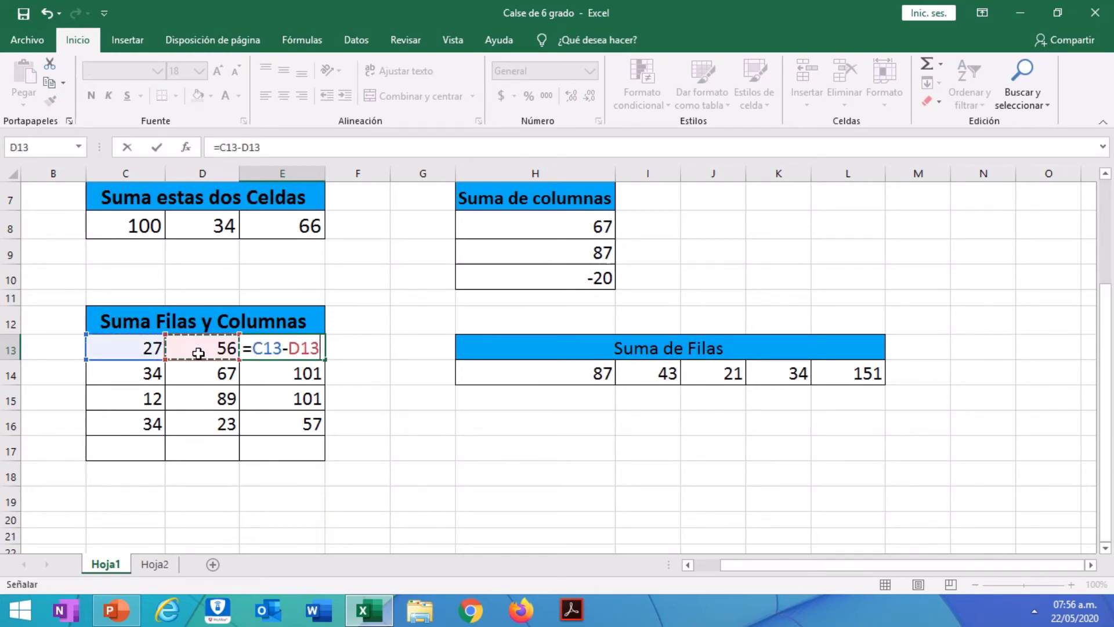
key(Return)
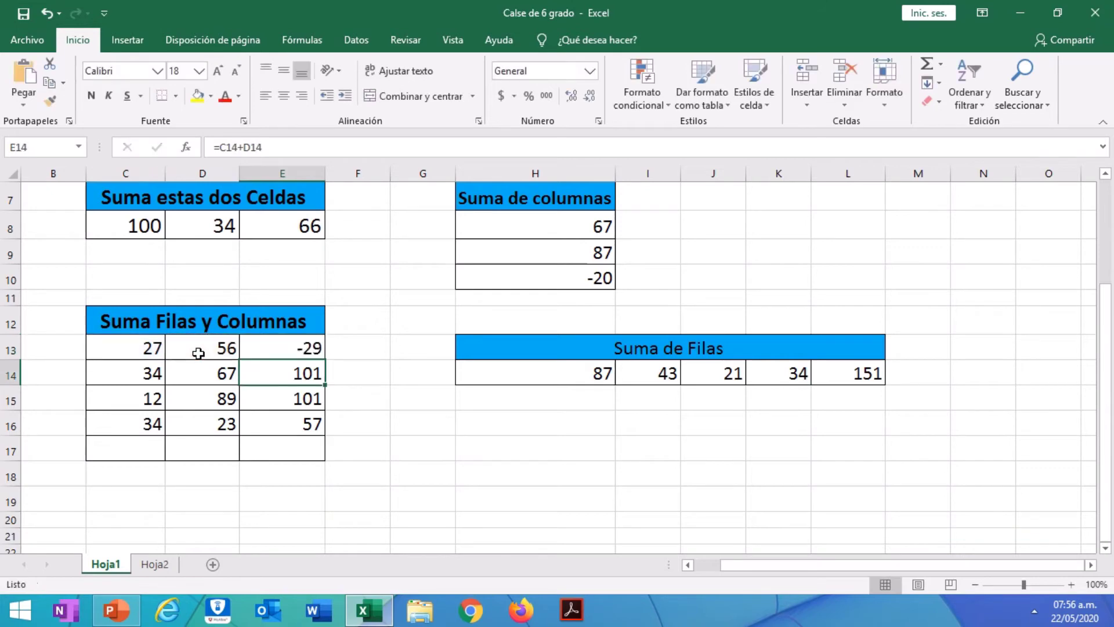
click(277, 346)
drag(326, 362, 326, 430)
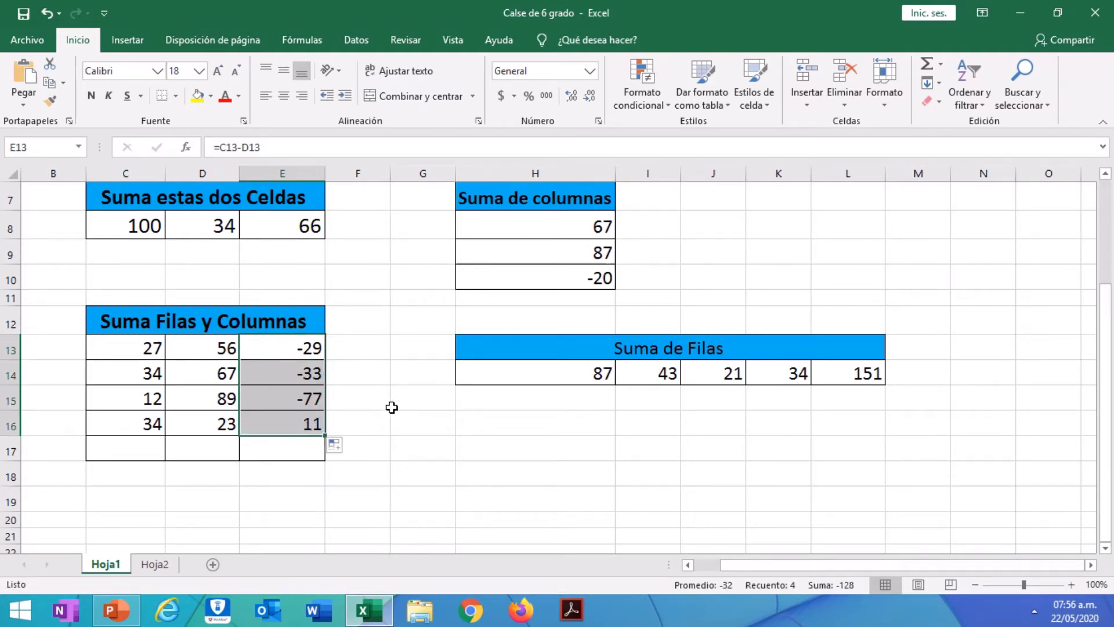
Replace the sum in cell L14 of the Suma de Filas table with =H14-I14-J14-K14, picking each cell on the sheet.
click(832, 371)
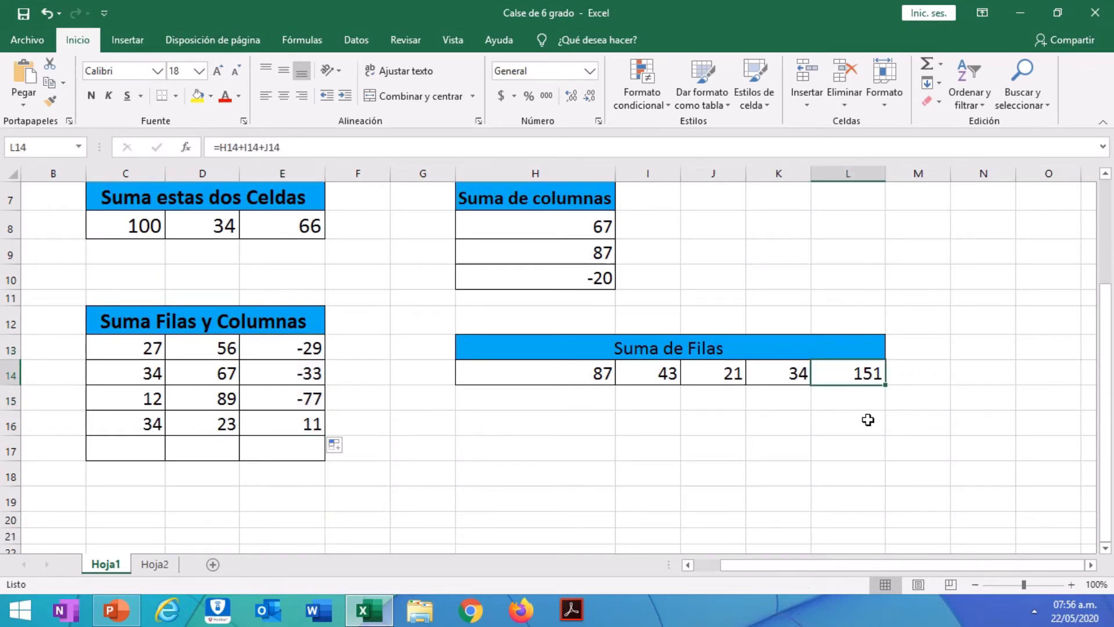
key(BackSpace)
text(=)
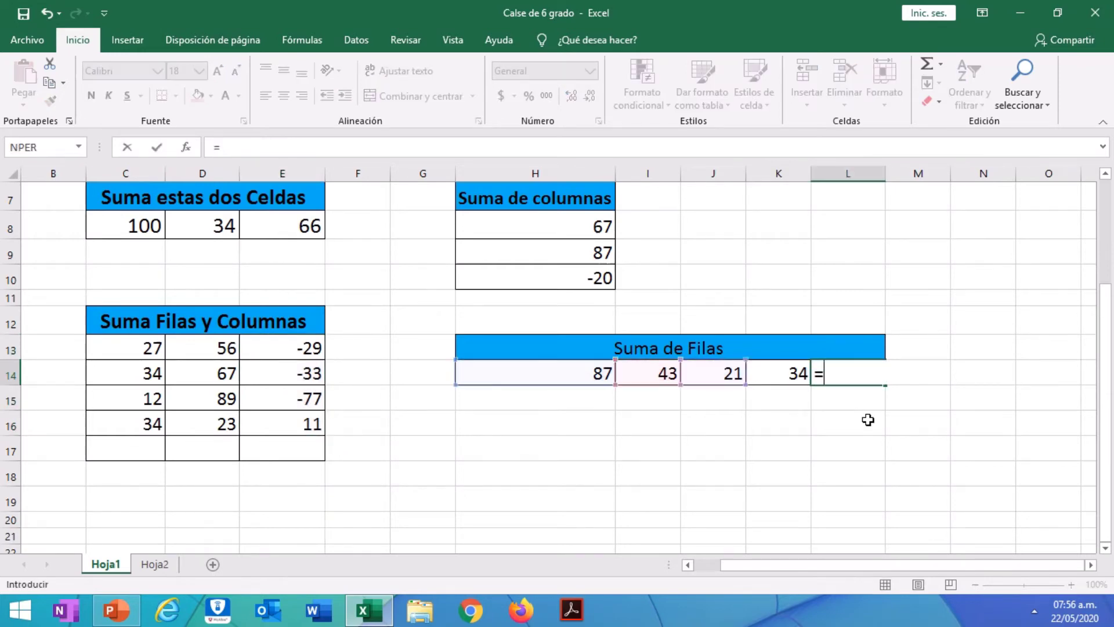
click(608, 373)
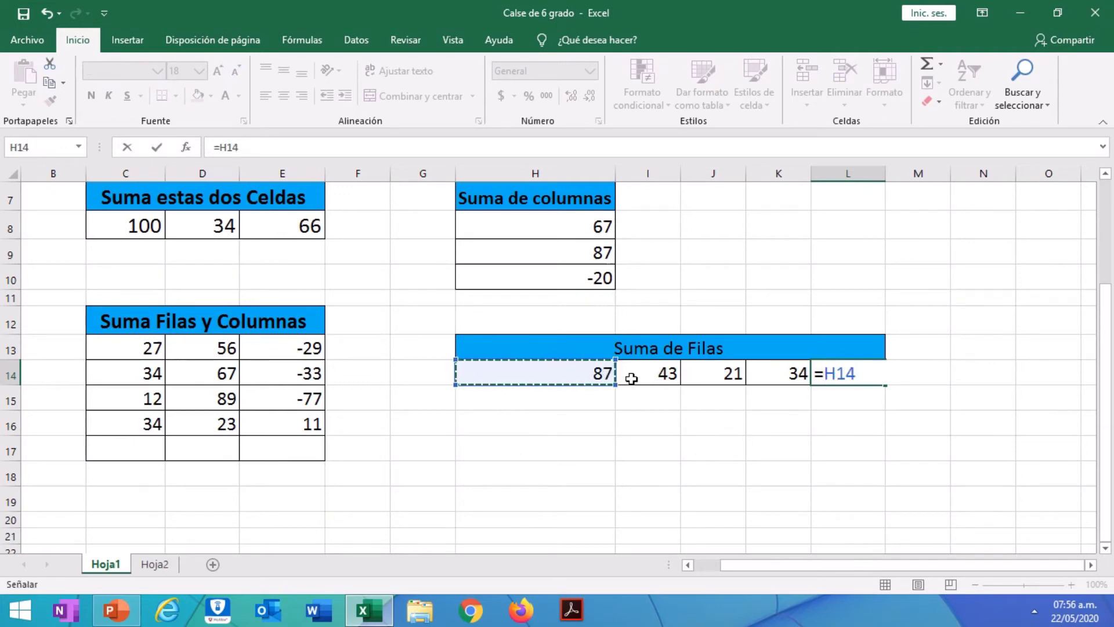
text(-)
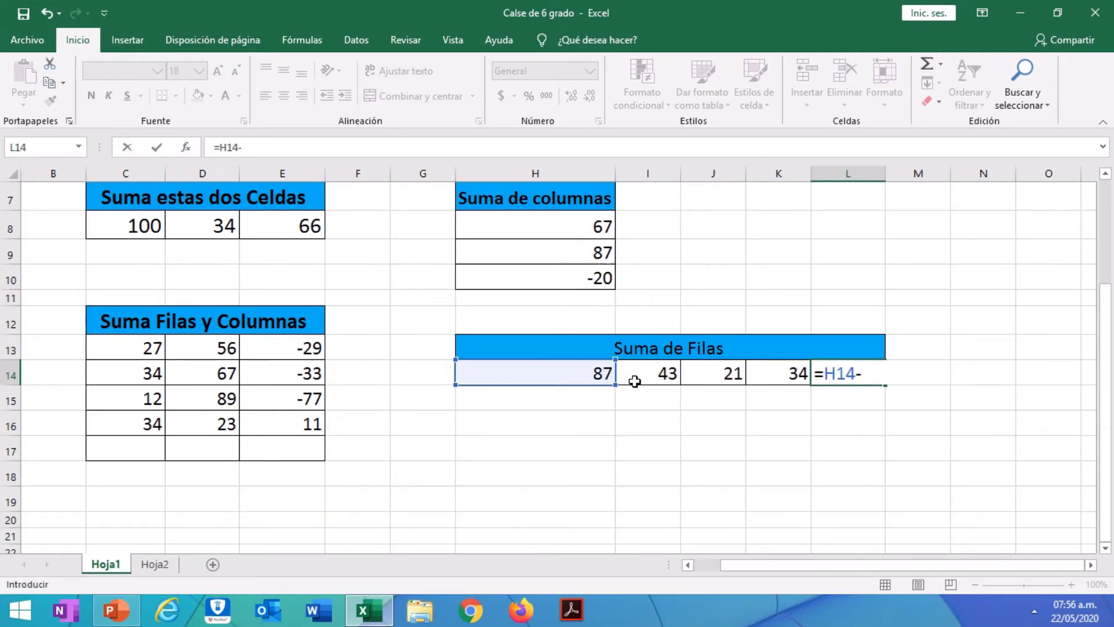
click(652, 376)
text(-)
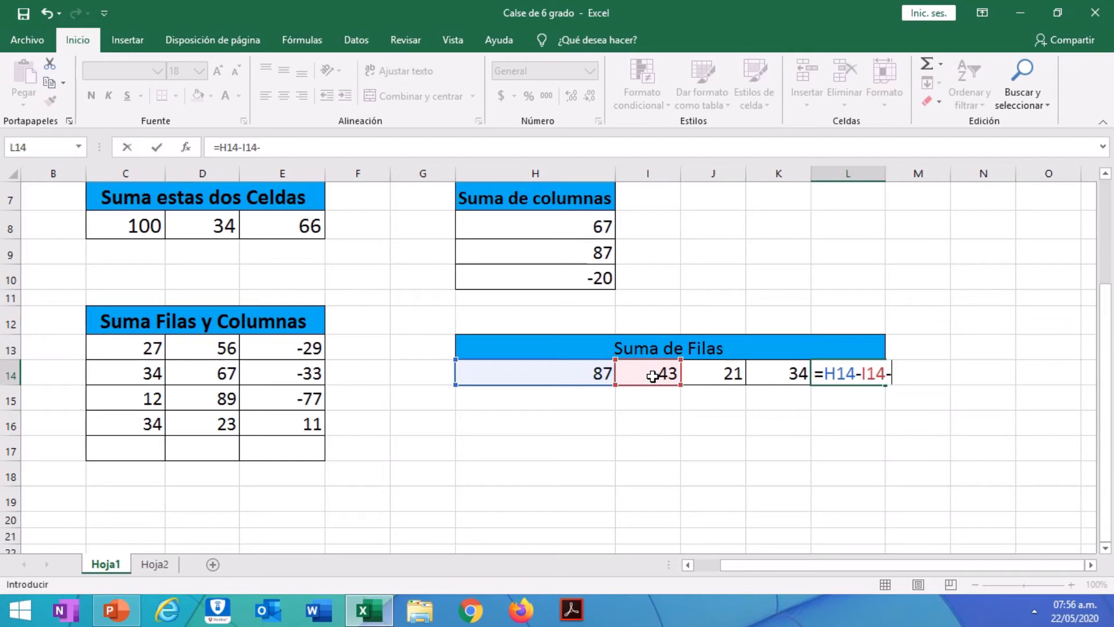
click(719, 380)
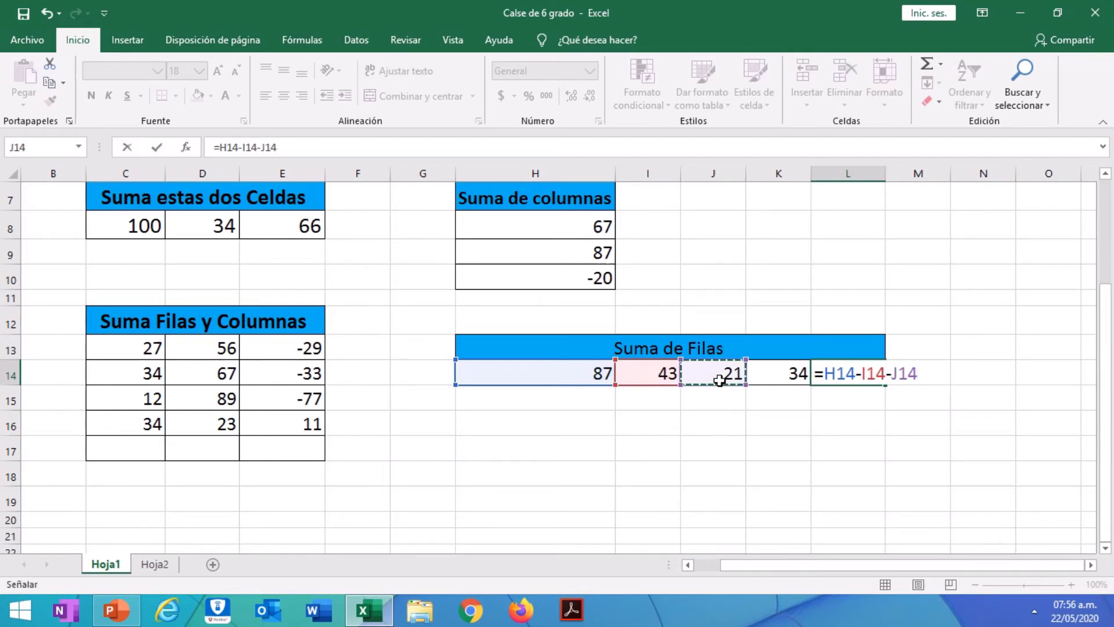
text(-)
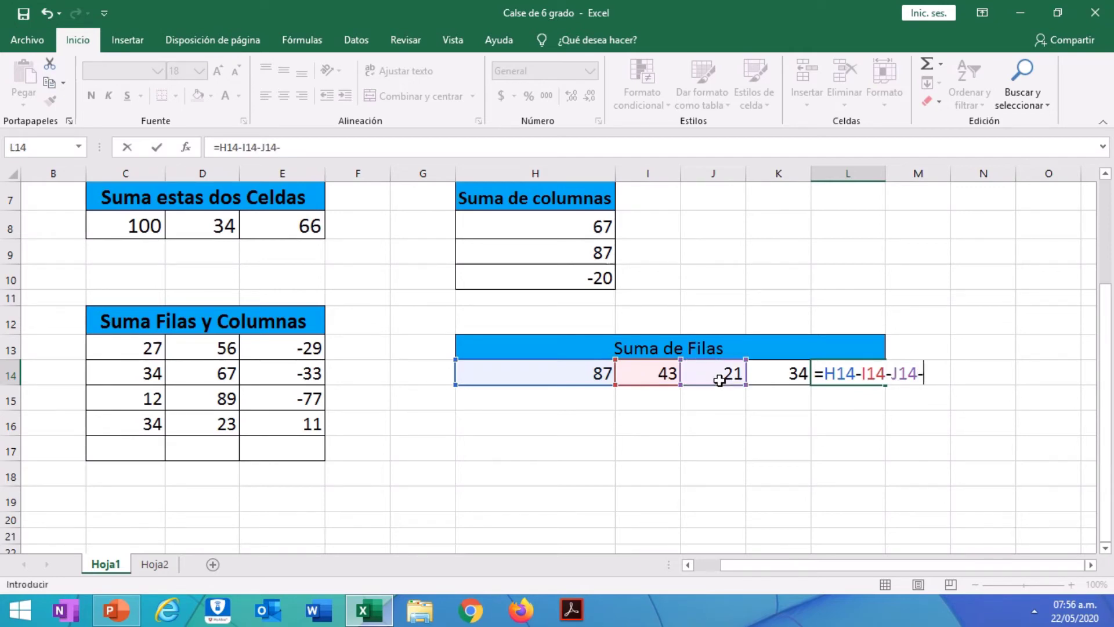
click(793, 374)
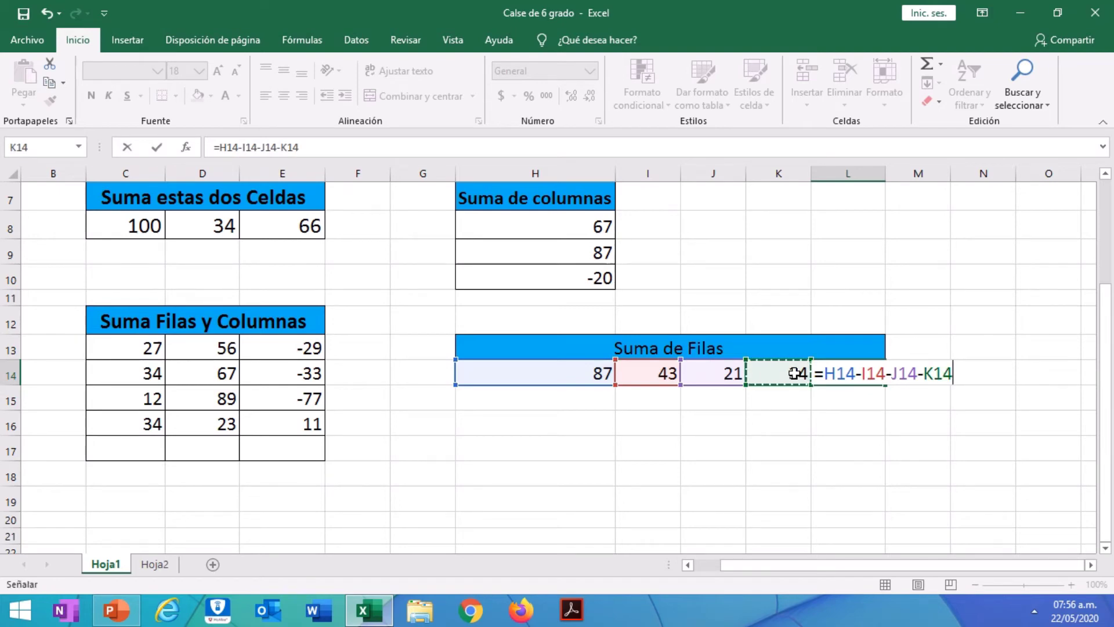
key(Return)
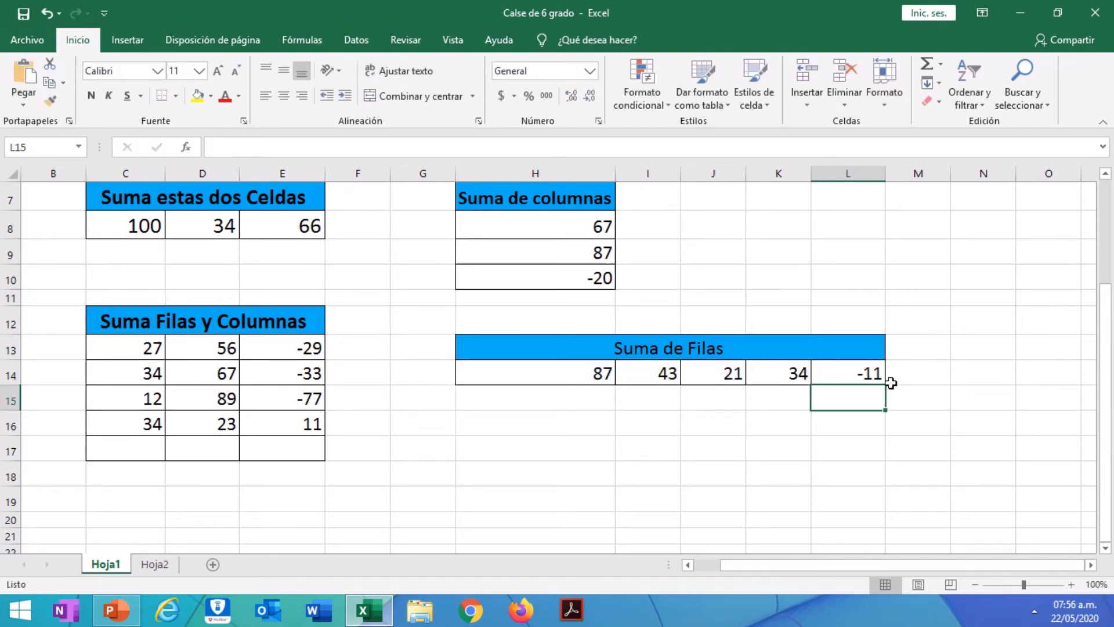
click(827, 383)
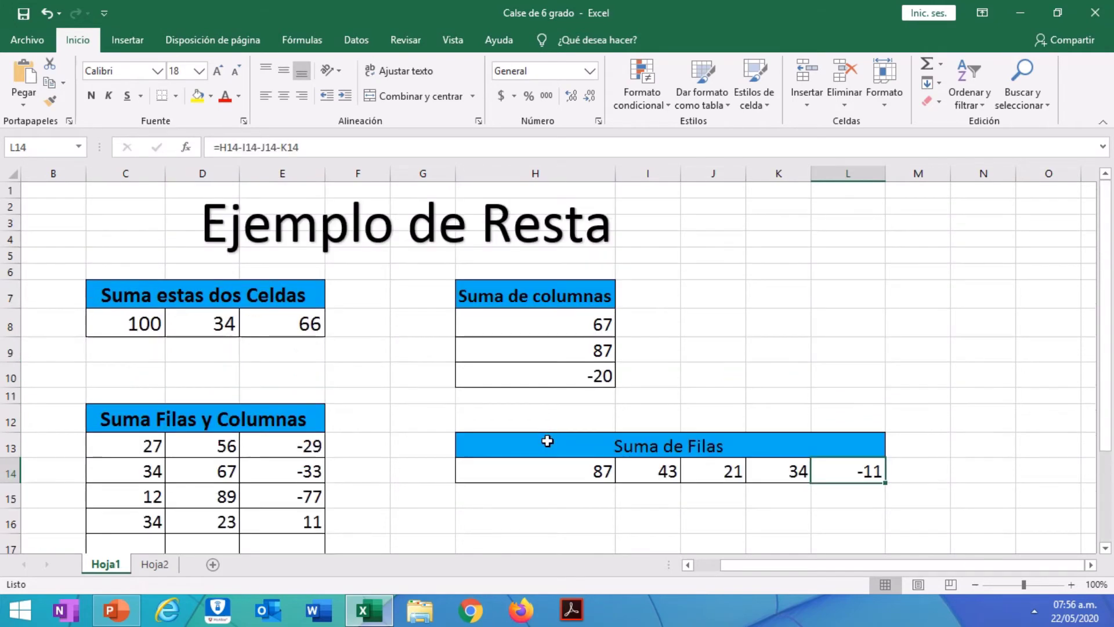
Change the word Resta in the sheet title so that it reads Ejemplo de Multiplicación.
scroll(547, 441, up, 2)
click(492, 217)
key(Delete)
key(Delete)
key(Delete)
key(Delete)
key(Delete)
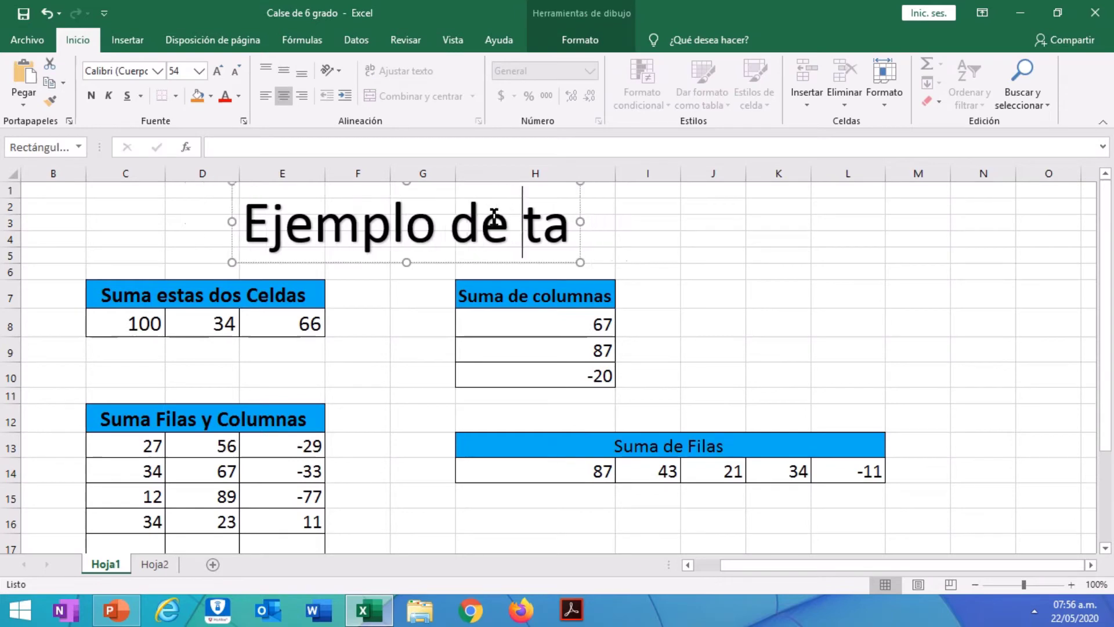
text(Mu)
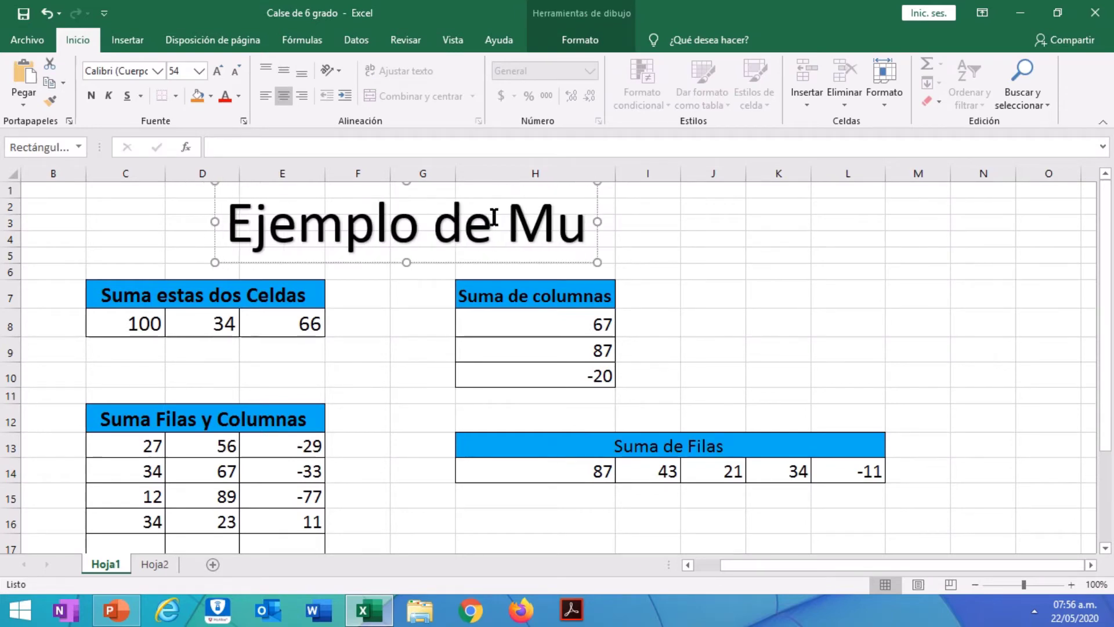
text(ltip)
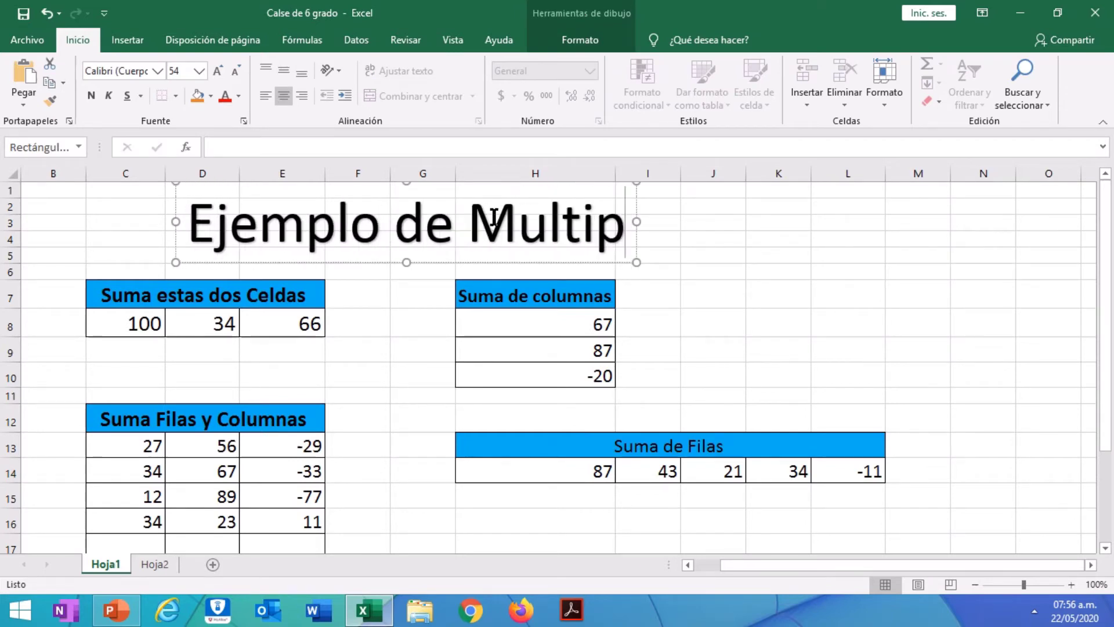
text(licacion)
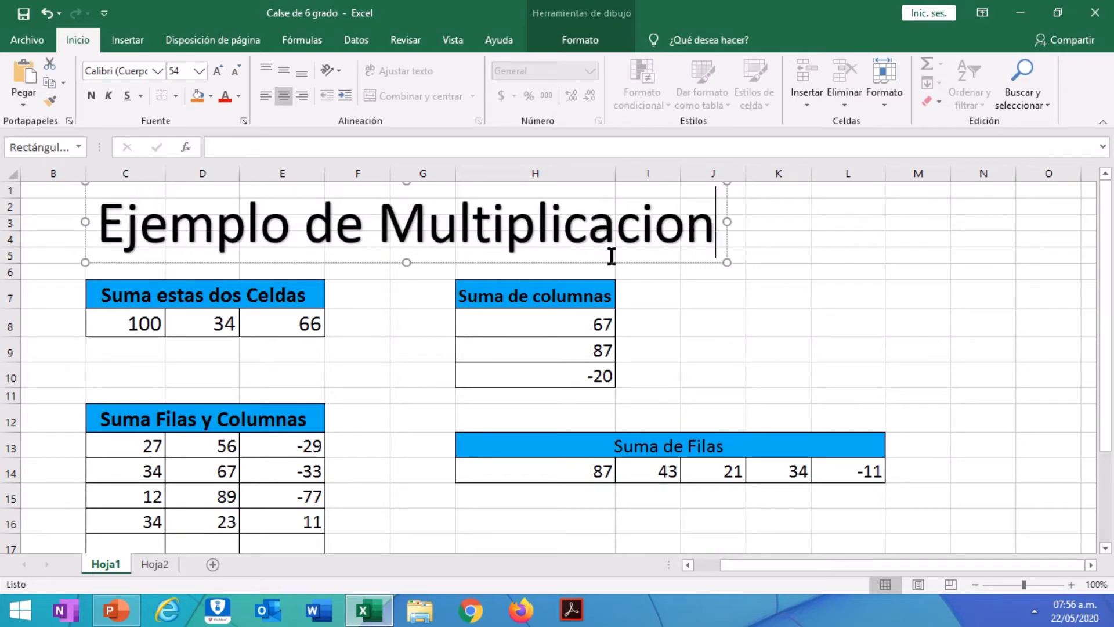
key(BackSpace)
key(BackSpace)
text(ón)
Replace the subtraction in cell E8 with the formula =C8*D8, picking both cells on the sheet.
click(292, 323)
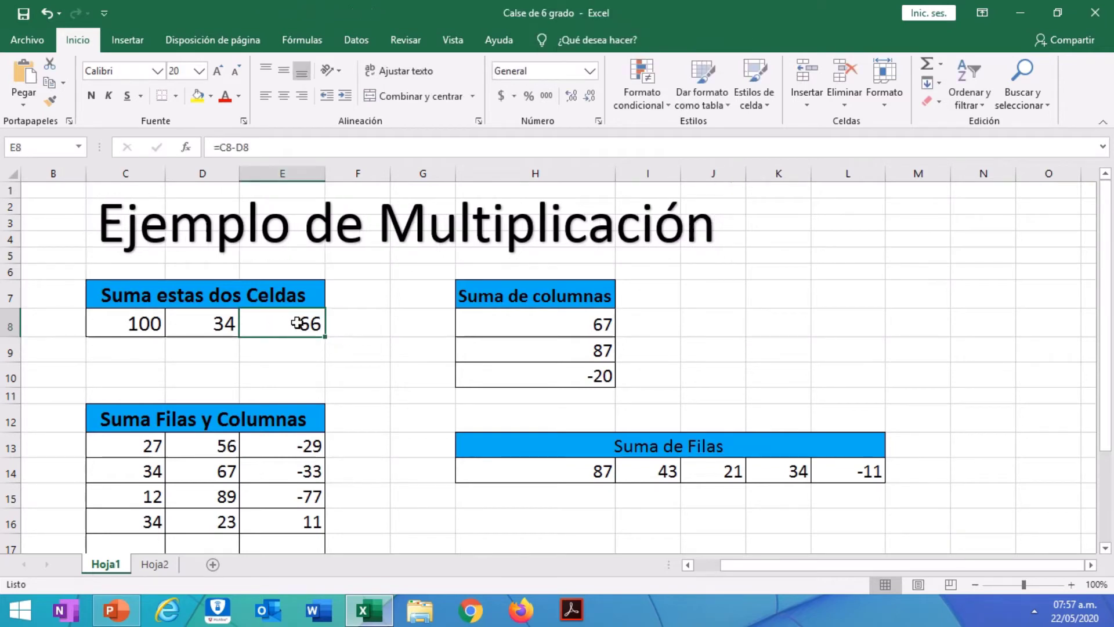
key(BackSpace)
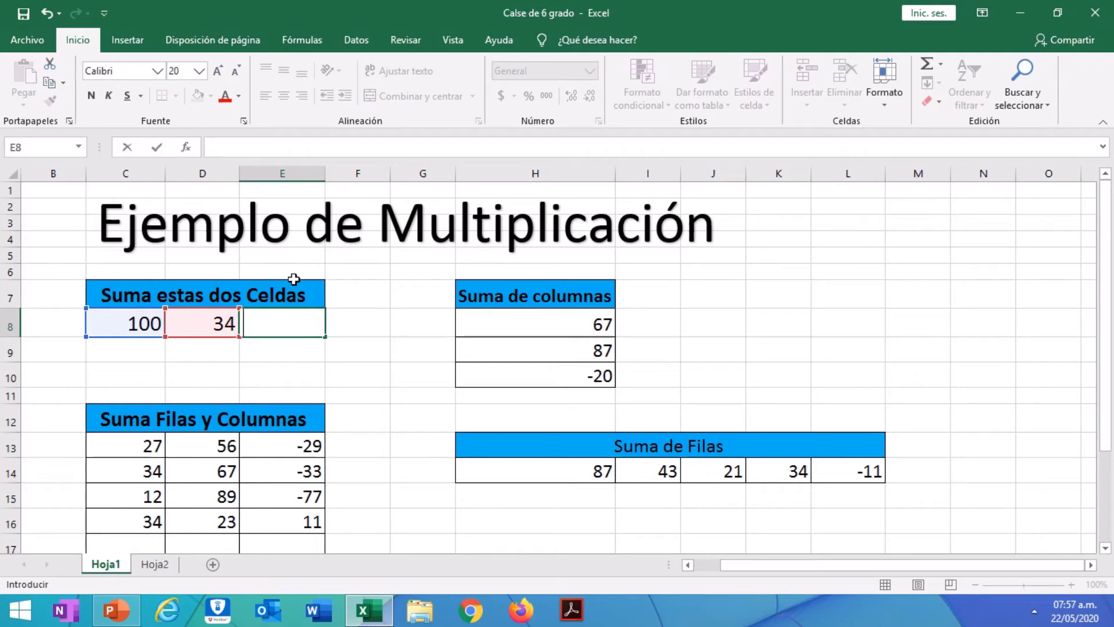
click(361, 342)
click(293, 324)
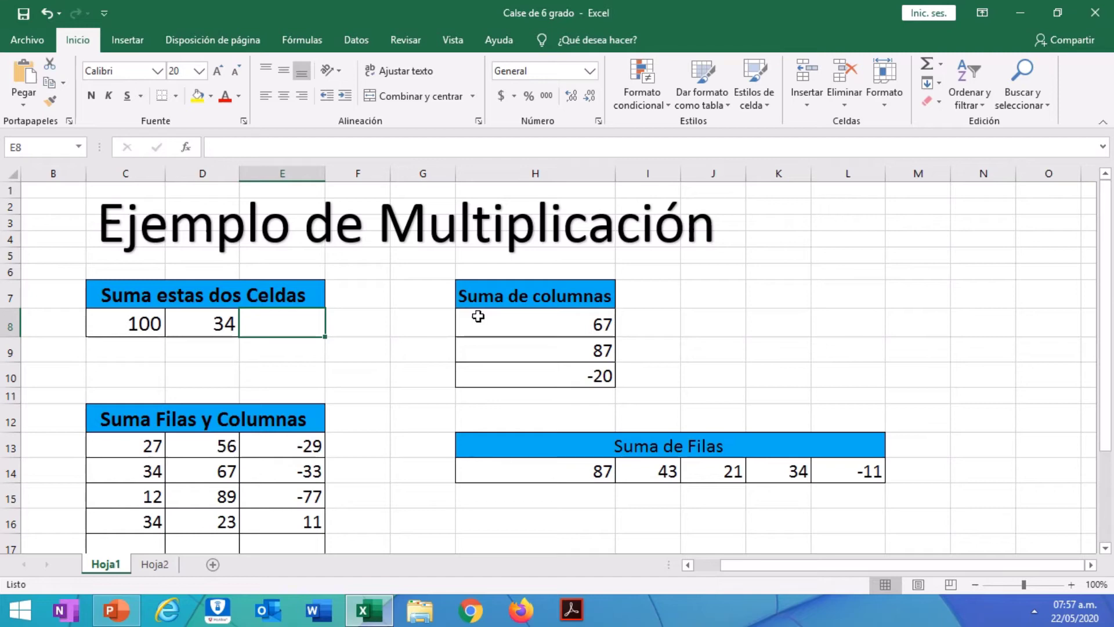
text(=)
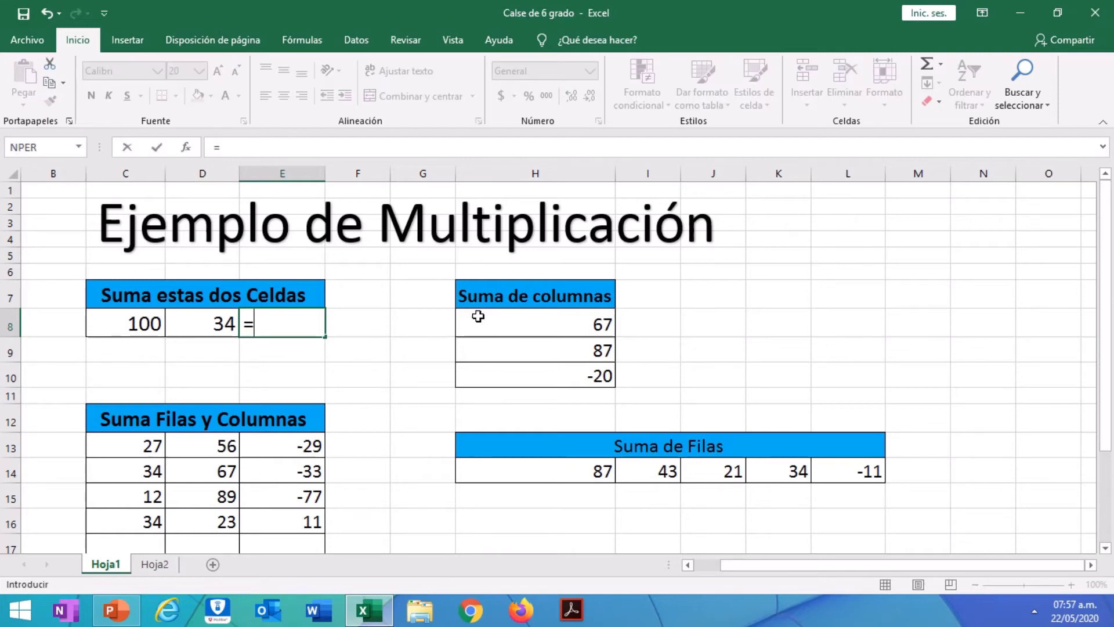
click(126, 323)
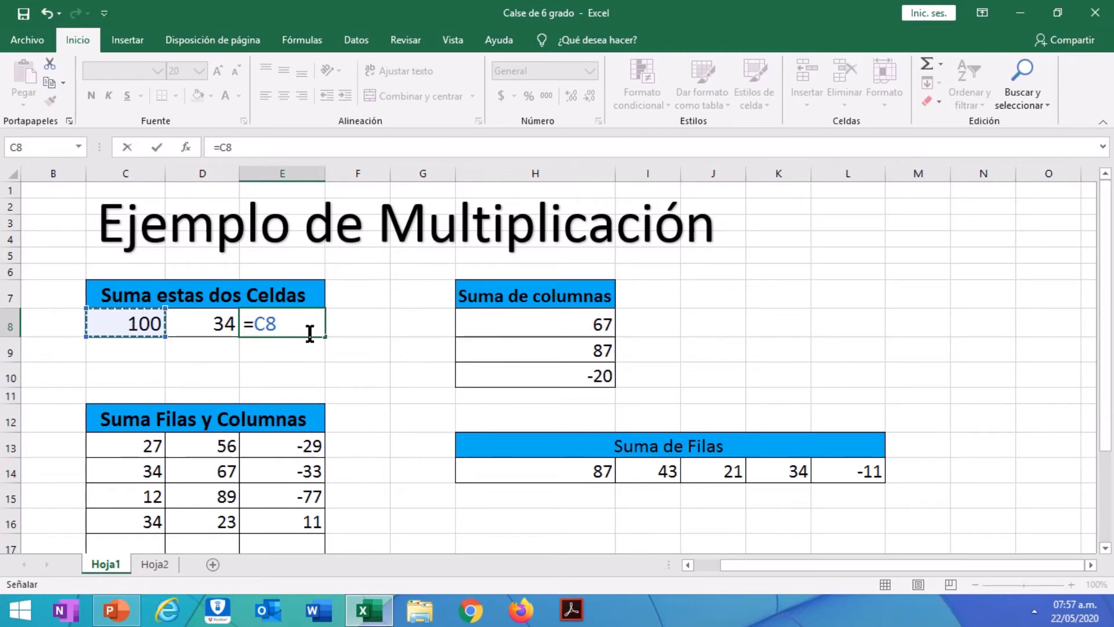
text(*)
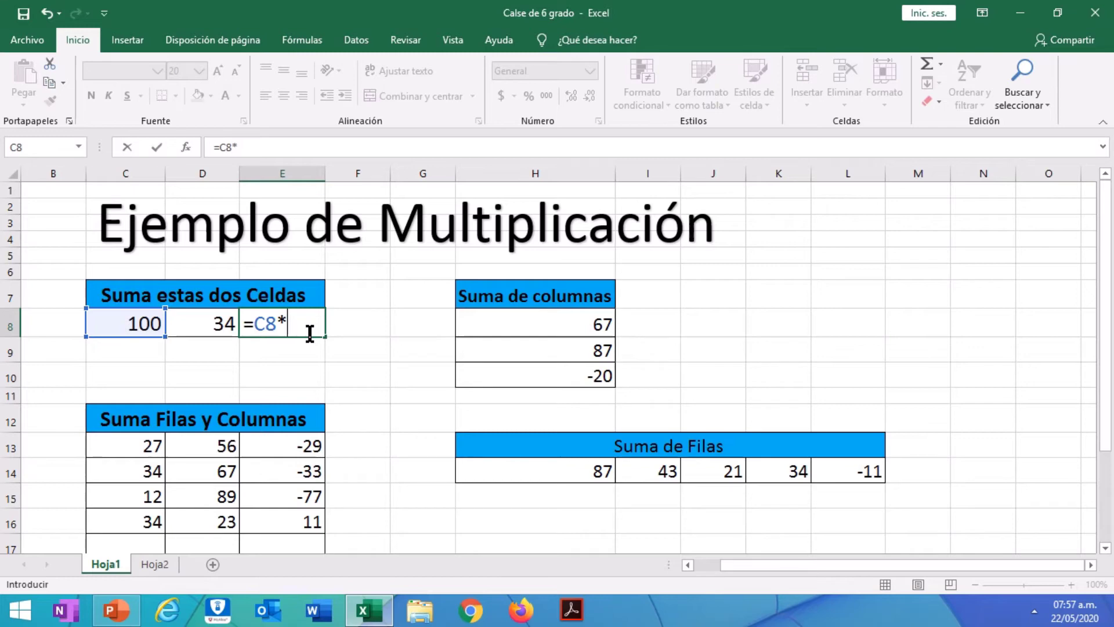
click(211, 331)
key(Return)
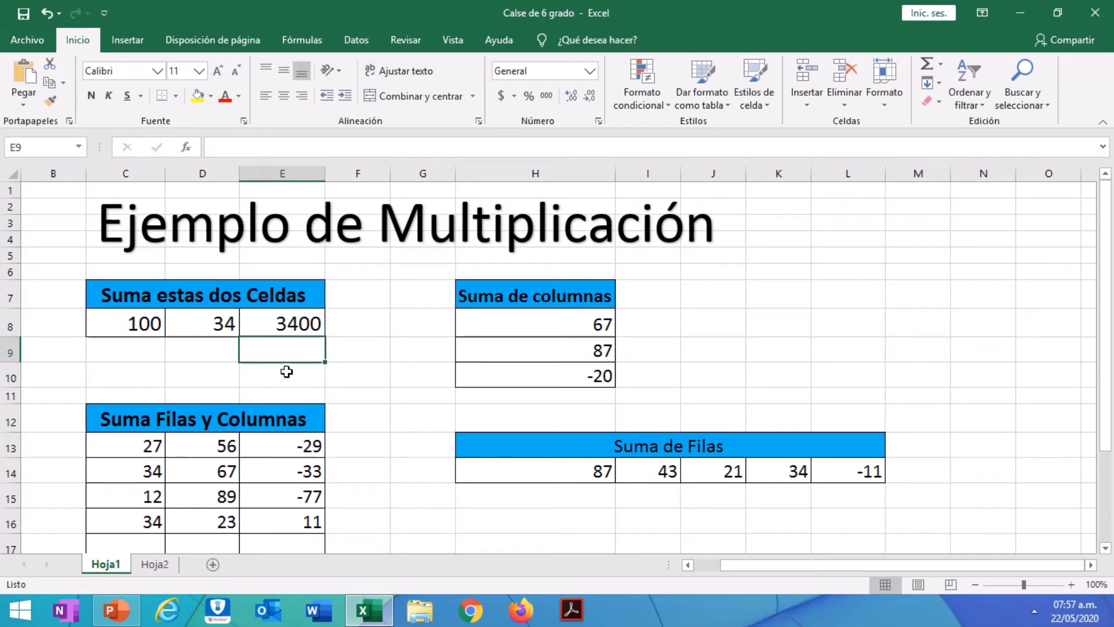
Replace the subtraction in cell H10 of the Suma de columnas table with =H8*H9, picking both cells on the sheet.
click(583, 368)
key(Delete)
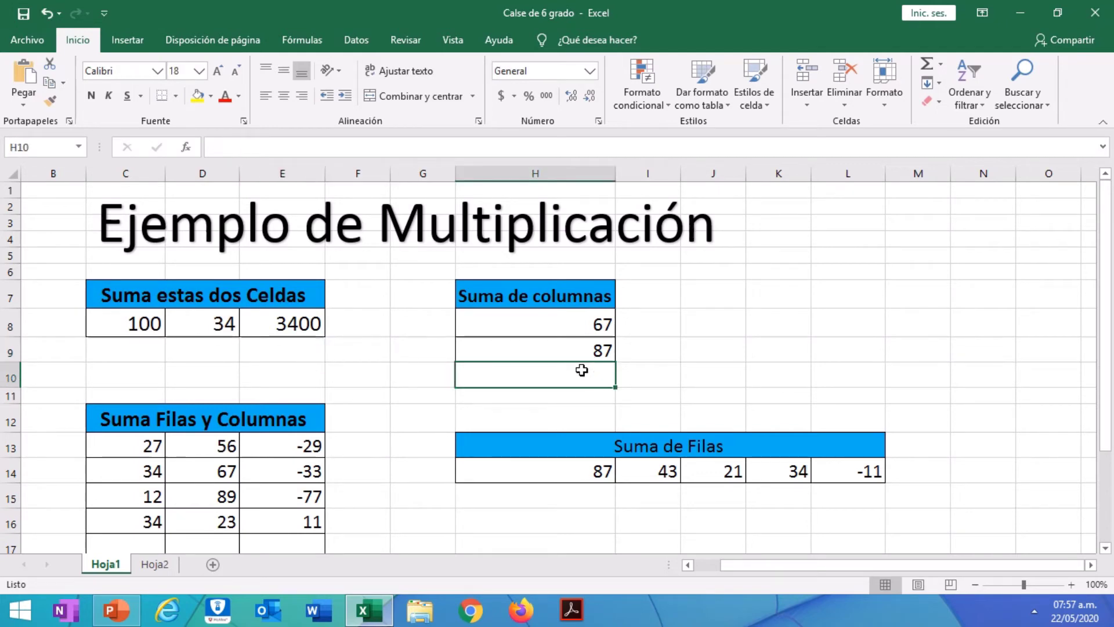
text(=)
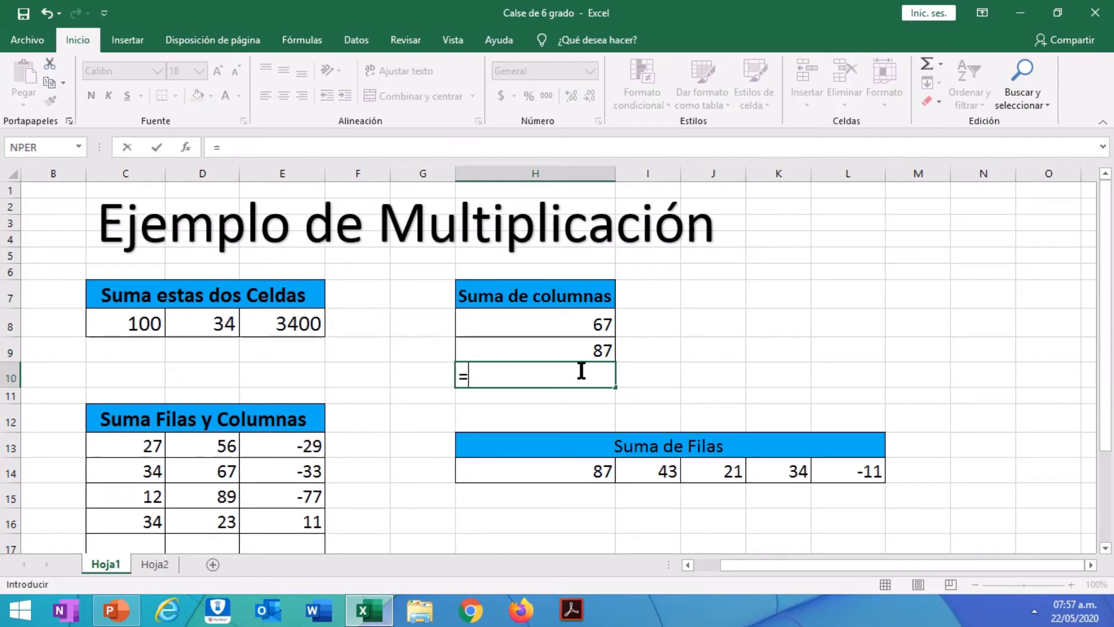
click(594, 323)
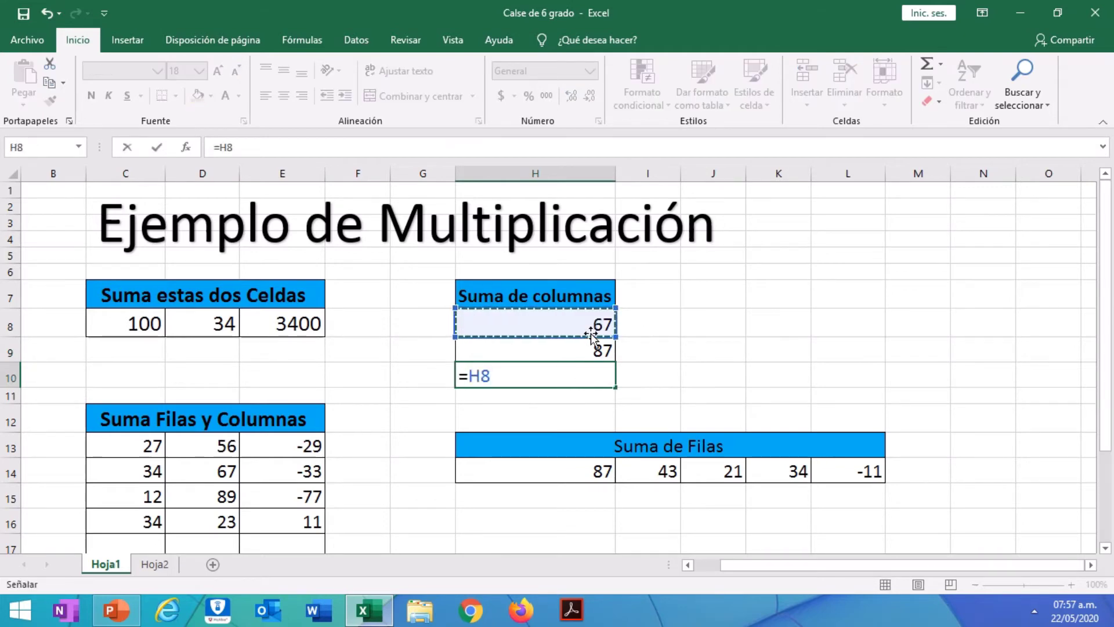
text(*)
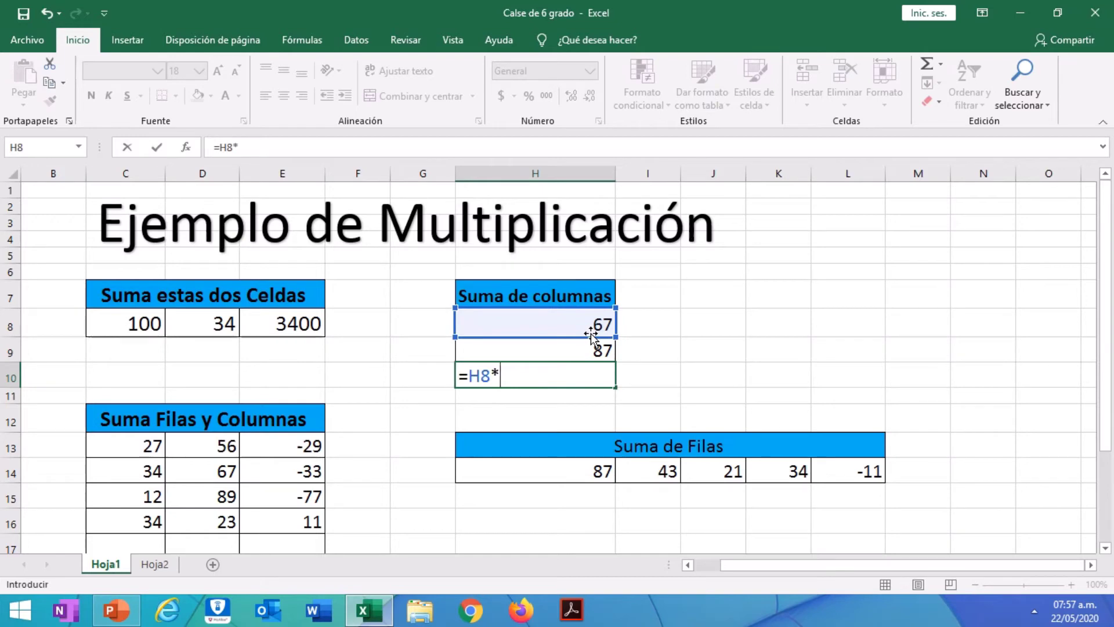
click(584, 351)
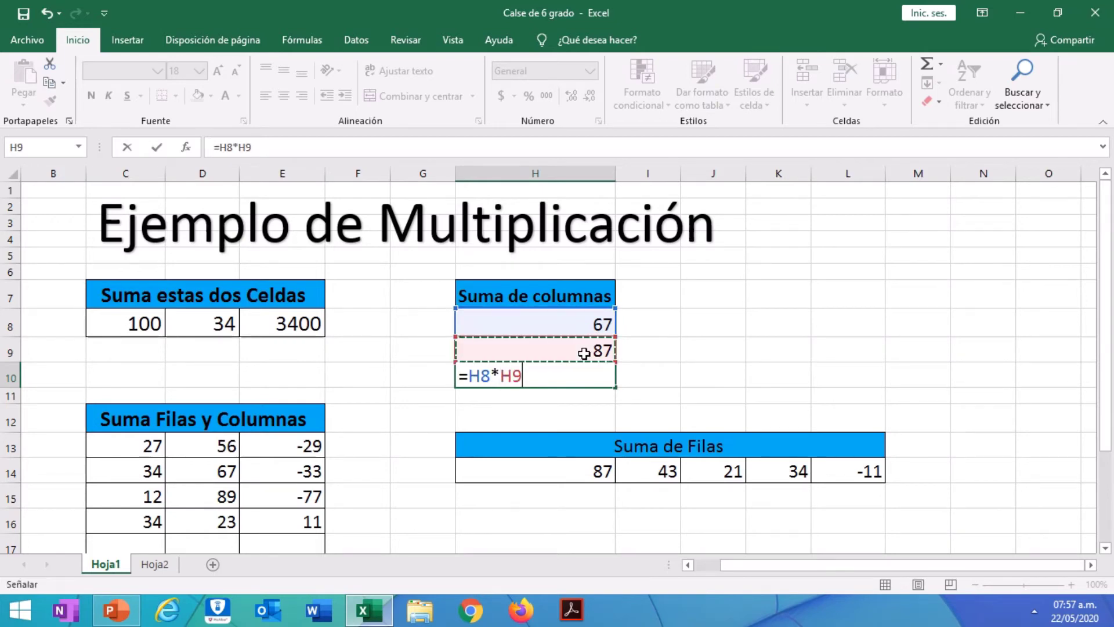
key(Return)
Clear the subtraction formula from cell E13, the first result in the Suma Filas y Columnas table.
scroll(589, 366, down, 1)
scroll(589, 366, down, 2)
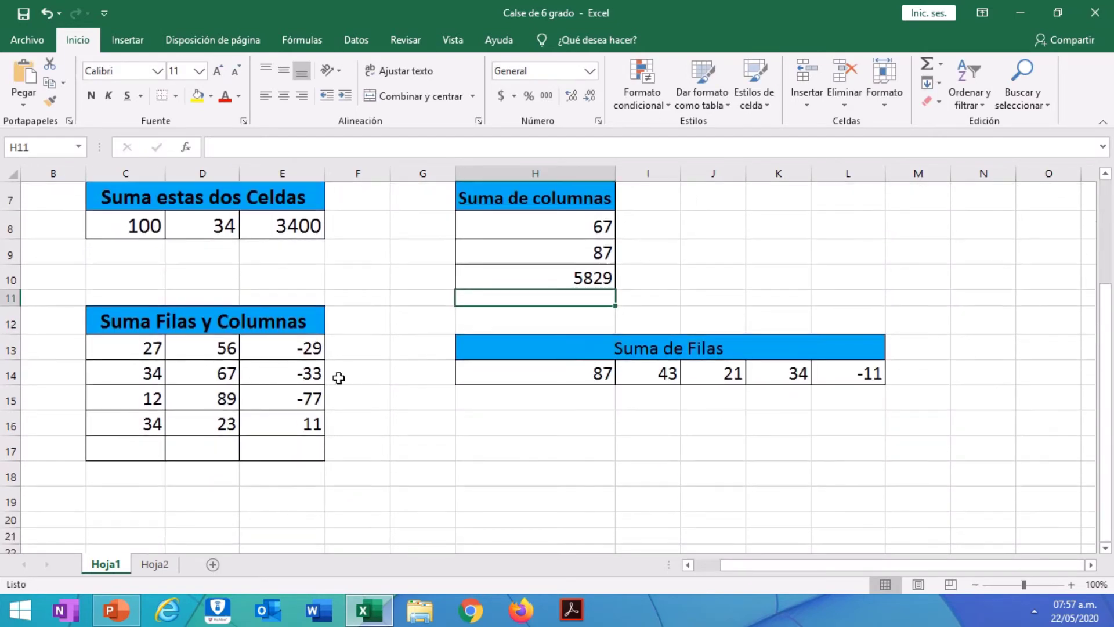
click(263, 346)
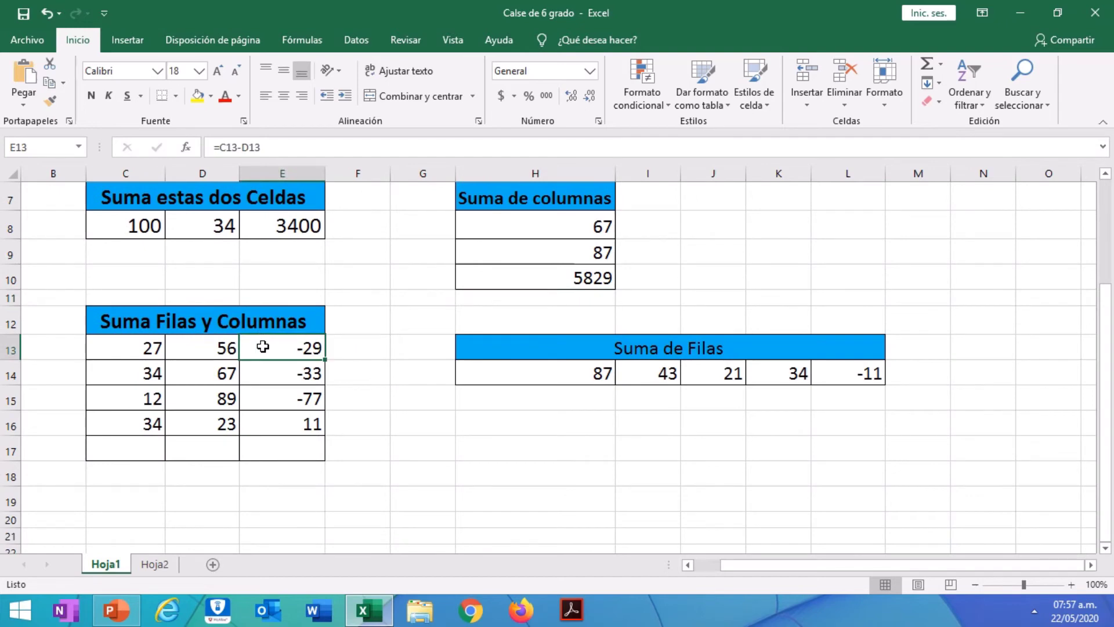
double_click(262, 346)
key(Return)
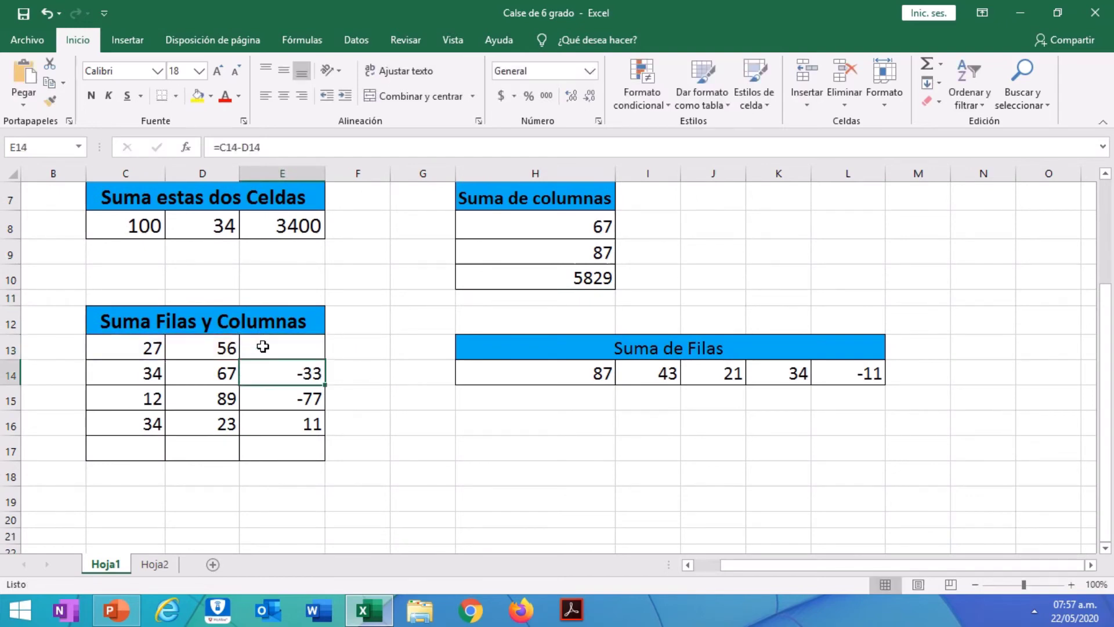
Enter the multiplication formula =C13*D13 in cell E13, picking both cells on the sheet, and fill it down to E16.
click(263, 346)
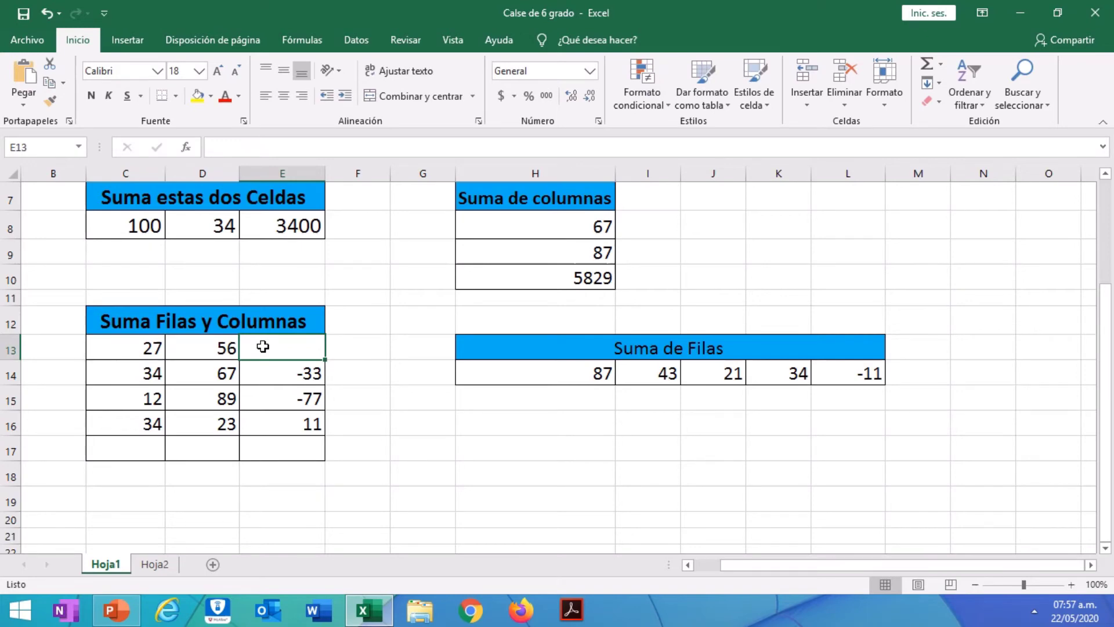
text(=)
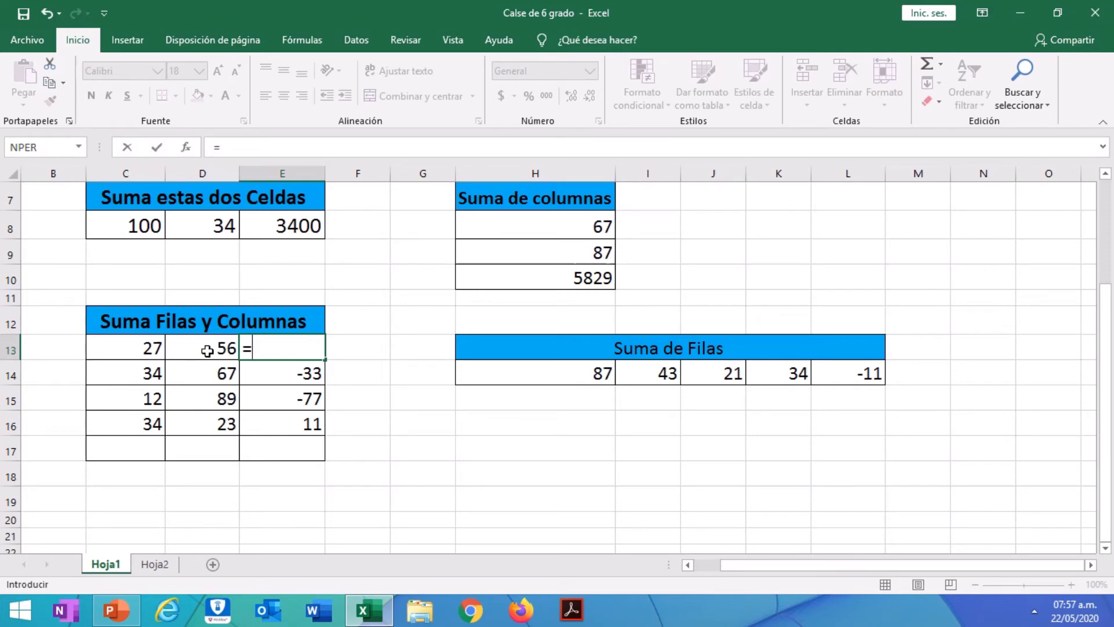
click(152, 351)
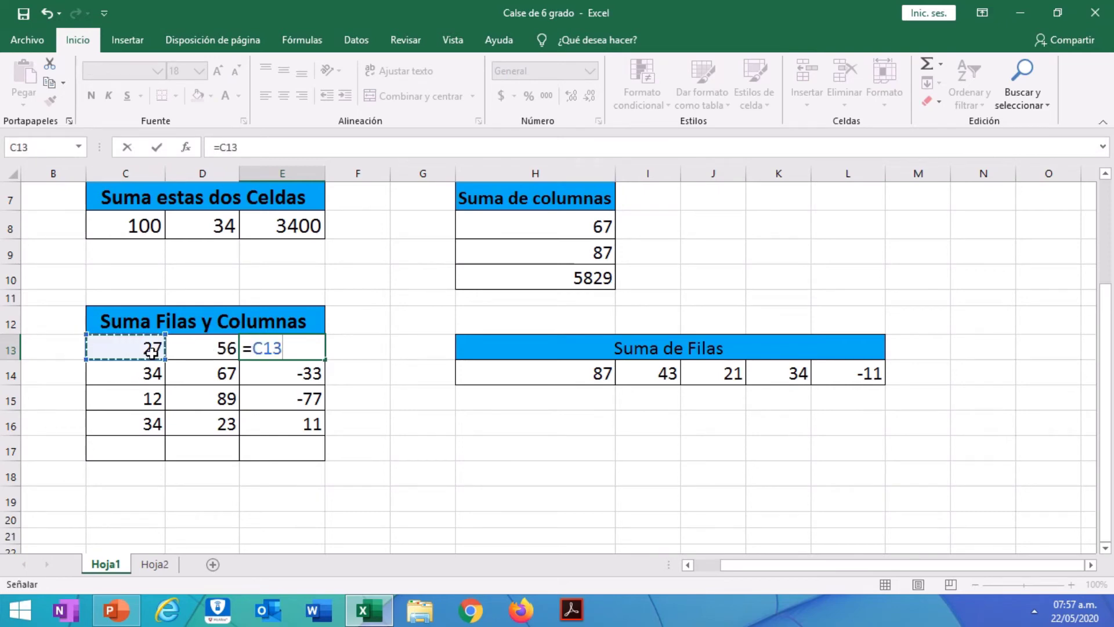
text(+)
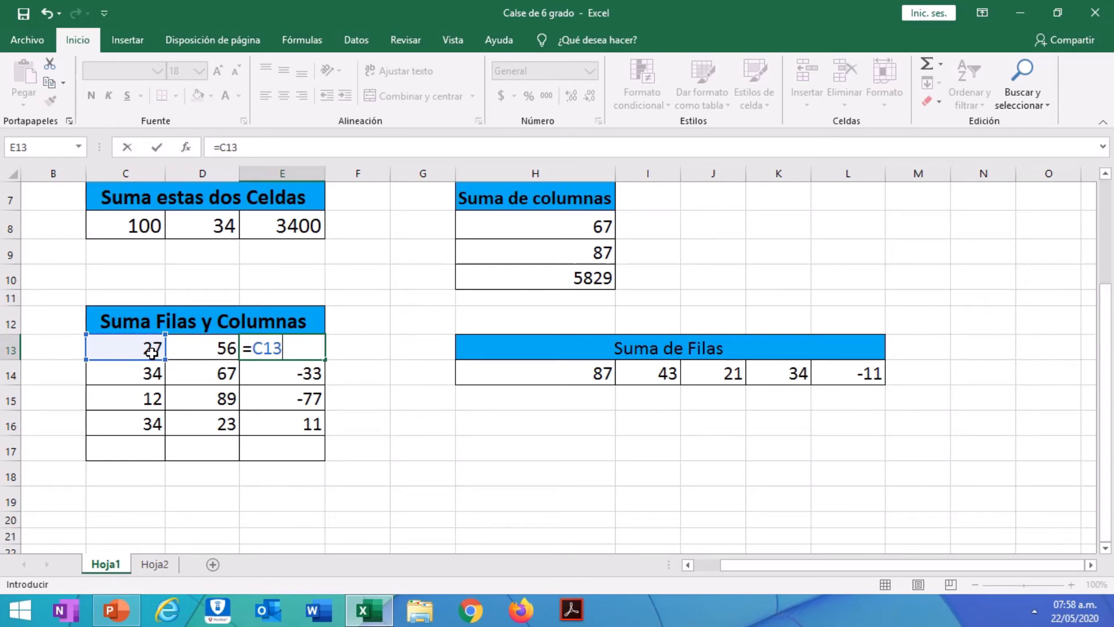
text(*)
click(197, 349)
key(Return)
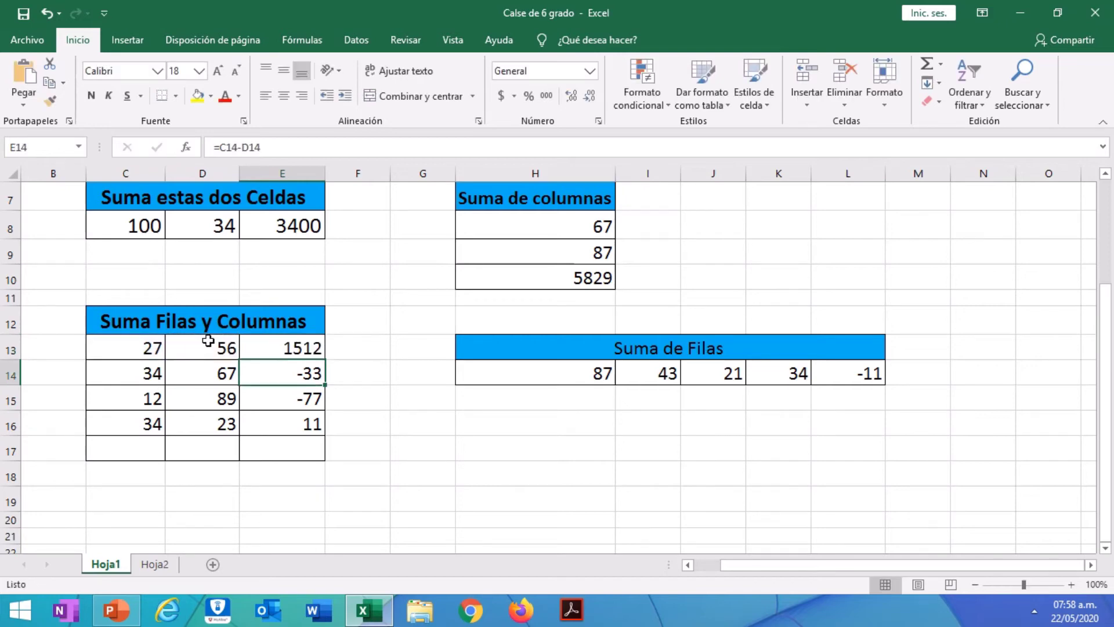
click(276, 348)
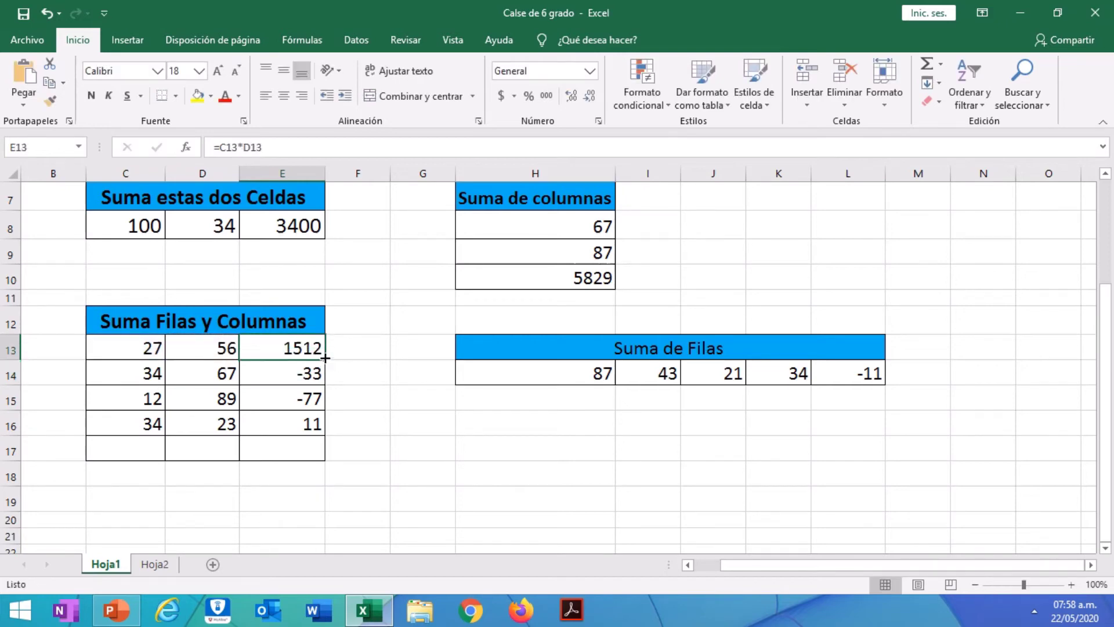
drag(325, 359, 328, 437)
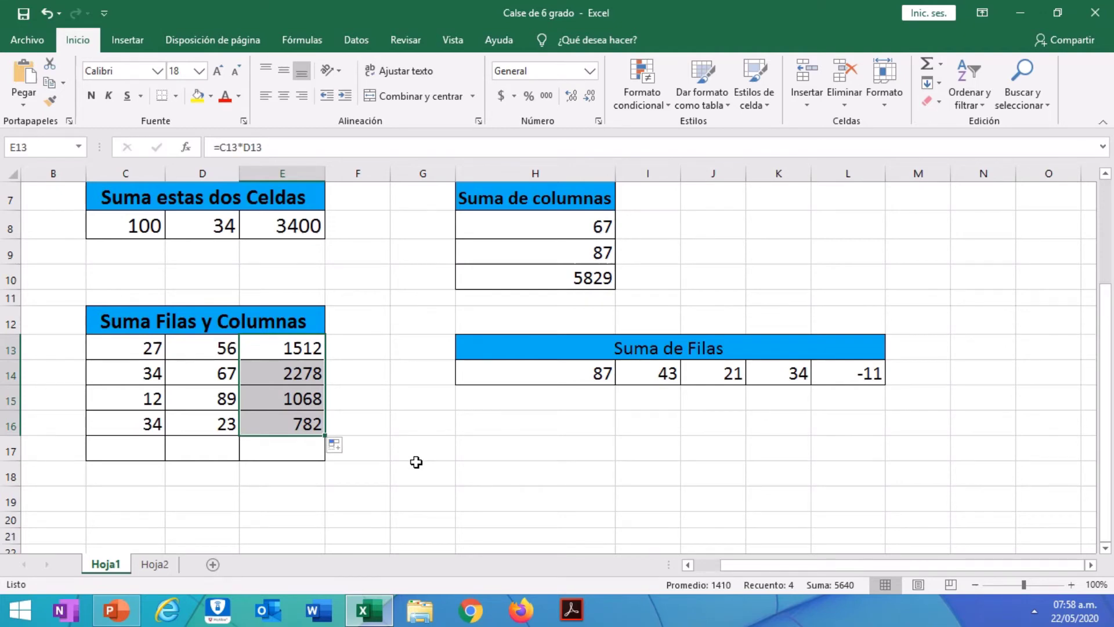
Clear the subtraction formula from cell L14, the result of the Suma de Filas table.
click(585, 374)
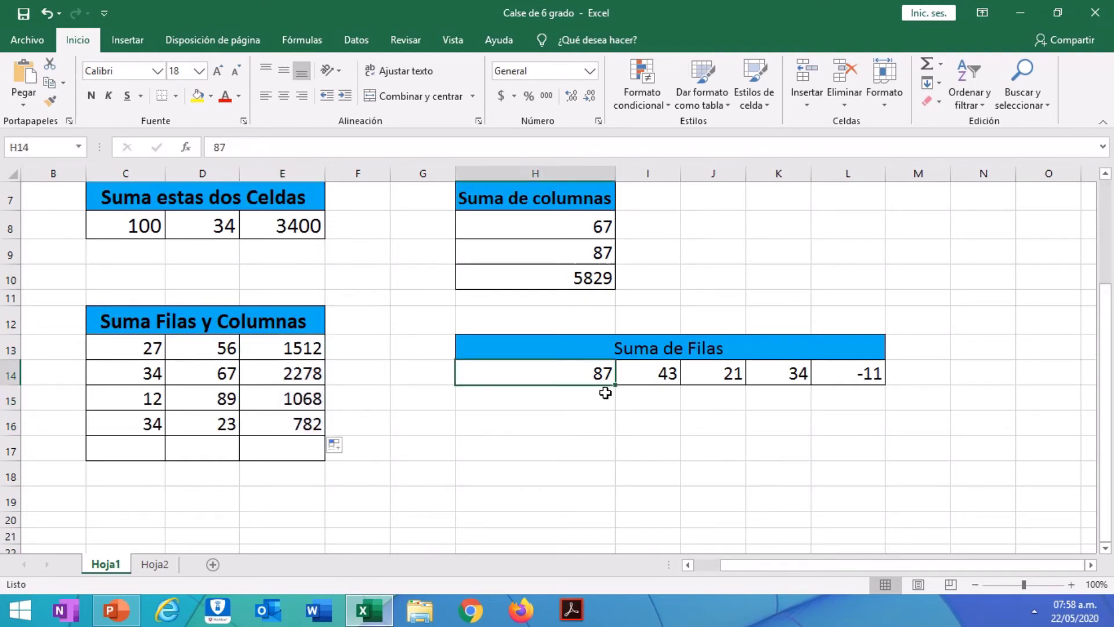
click(848, 375)
double_click(848, 376)
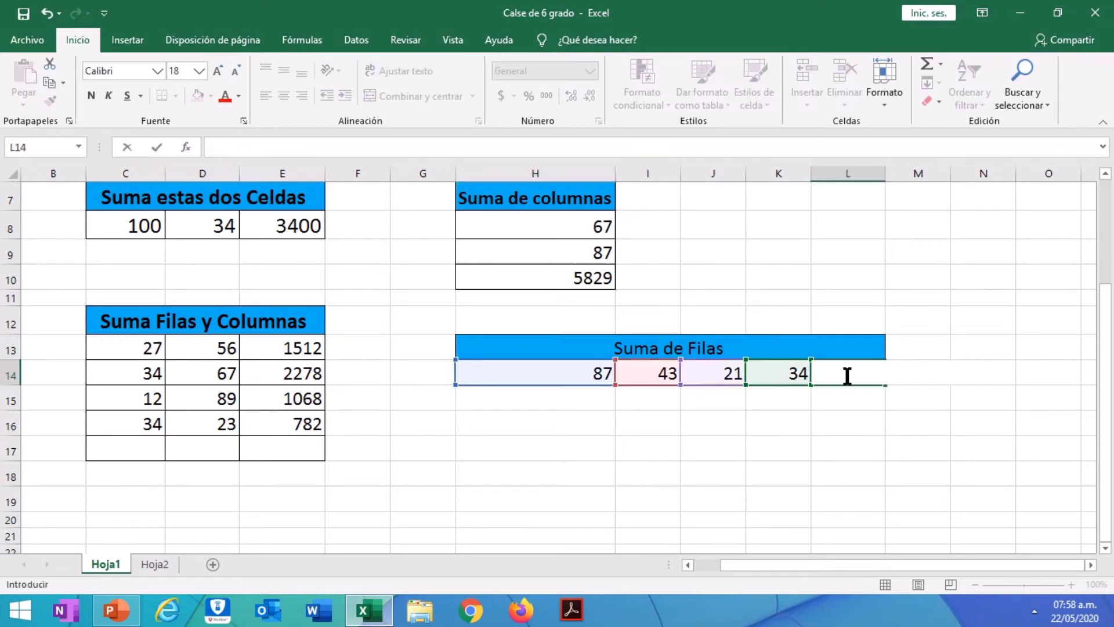
key(Tab)
Enter the multiplication formula =H14*I14*J14*K14 in cell L14, picking each cell on the sheet.
click(848, 375)
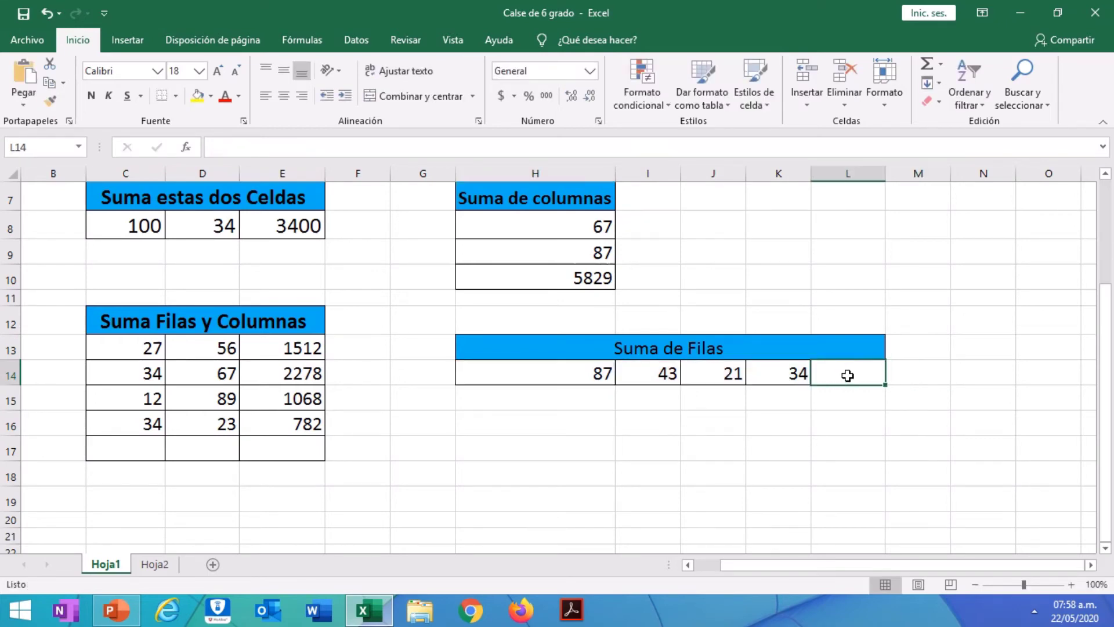
text(=)
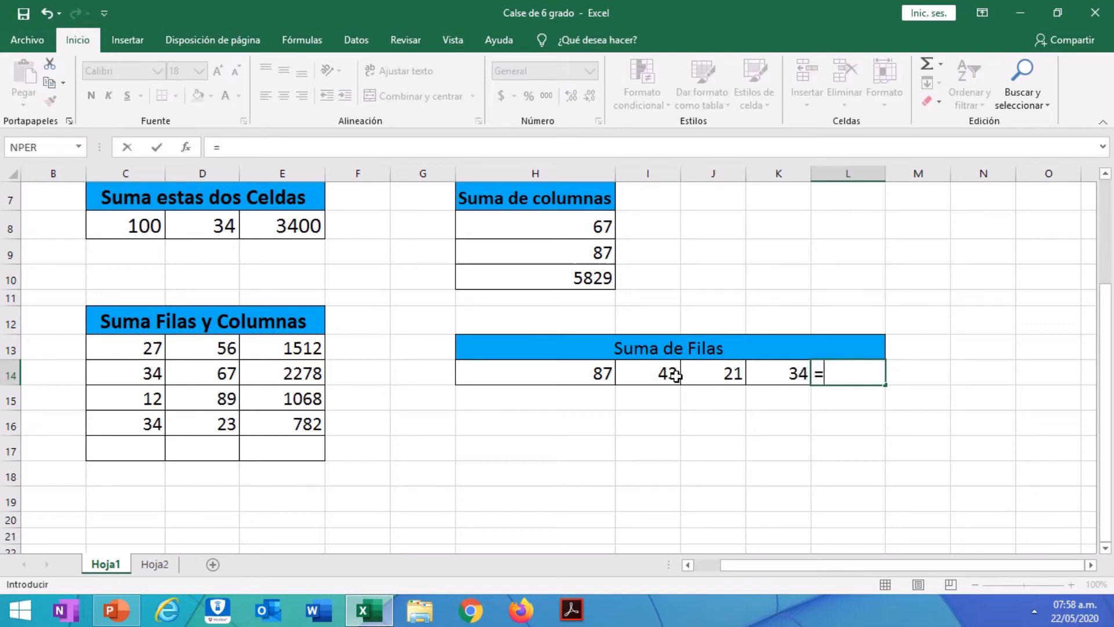
click(605, 374)
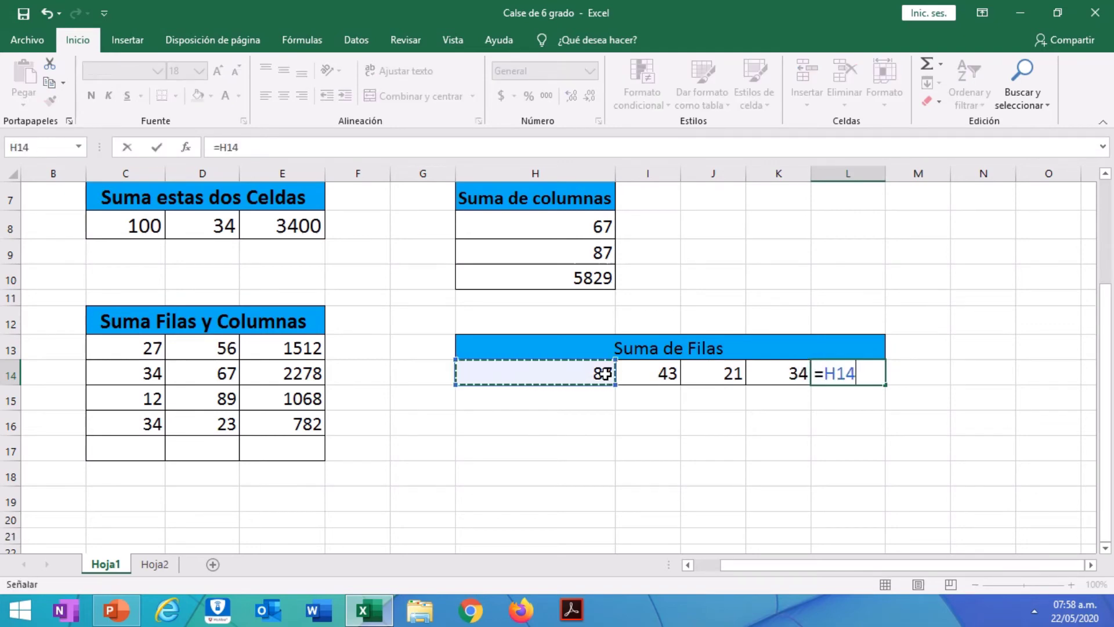
text(+)
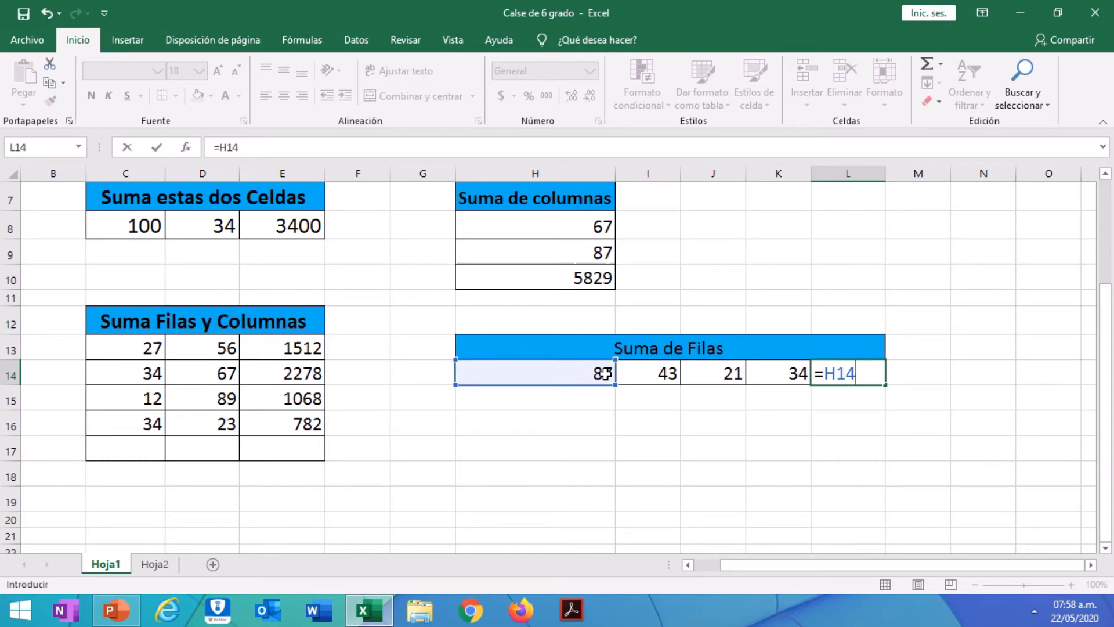
click(647, 374)
text(*)
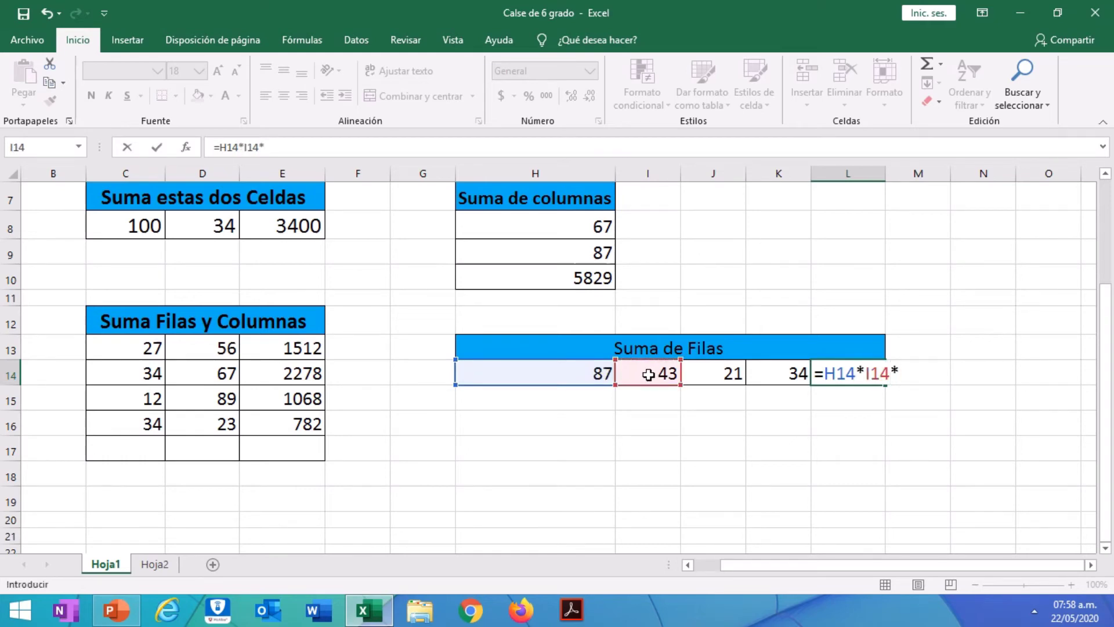
click(738, 374)
text(*)
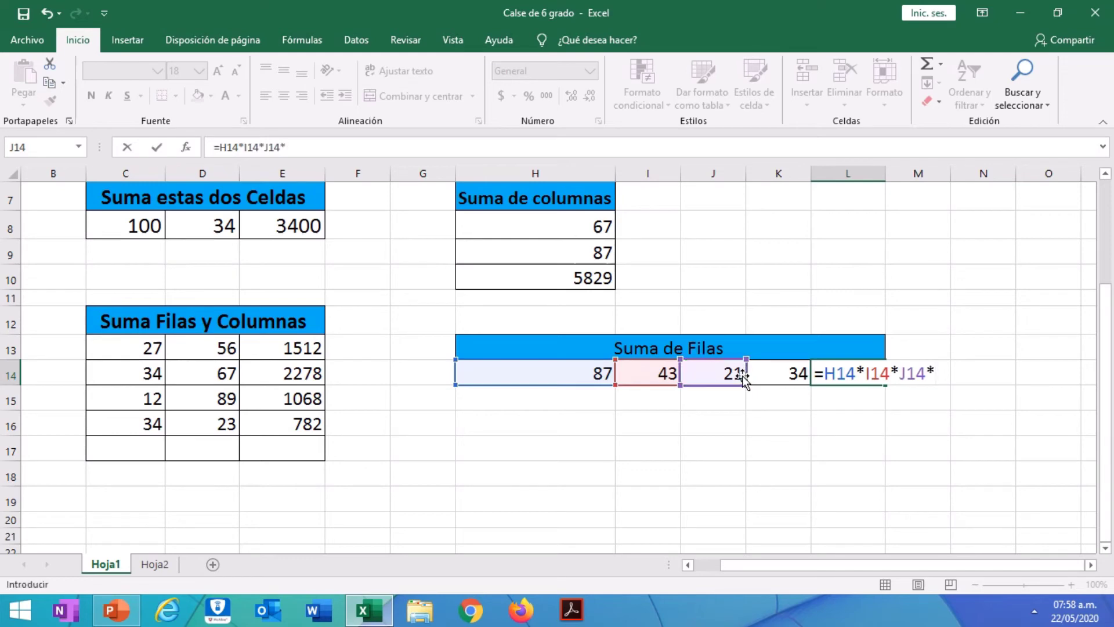
click(776, 372)
key(Return)
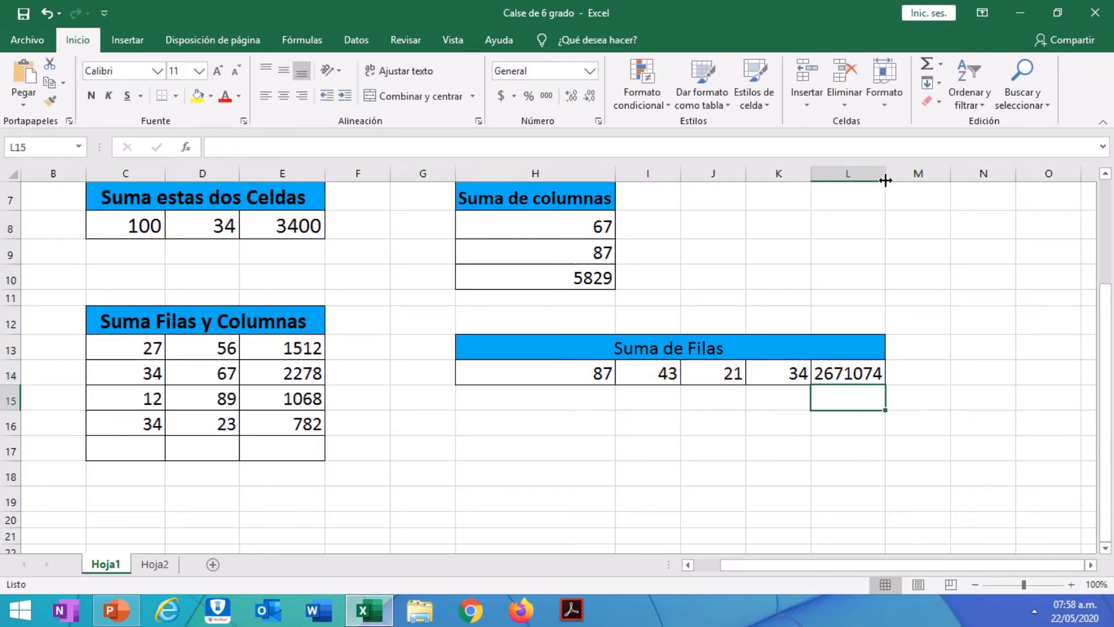
Widen column L slightly to give the multiplication result in the Suma de Filas table more room.
mouse_move(885, 180)
mouse_down()
mouse_move(911, 170)
mouse_move(903, 173)
mouse_up()
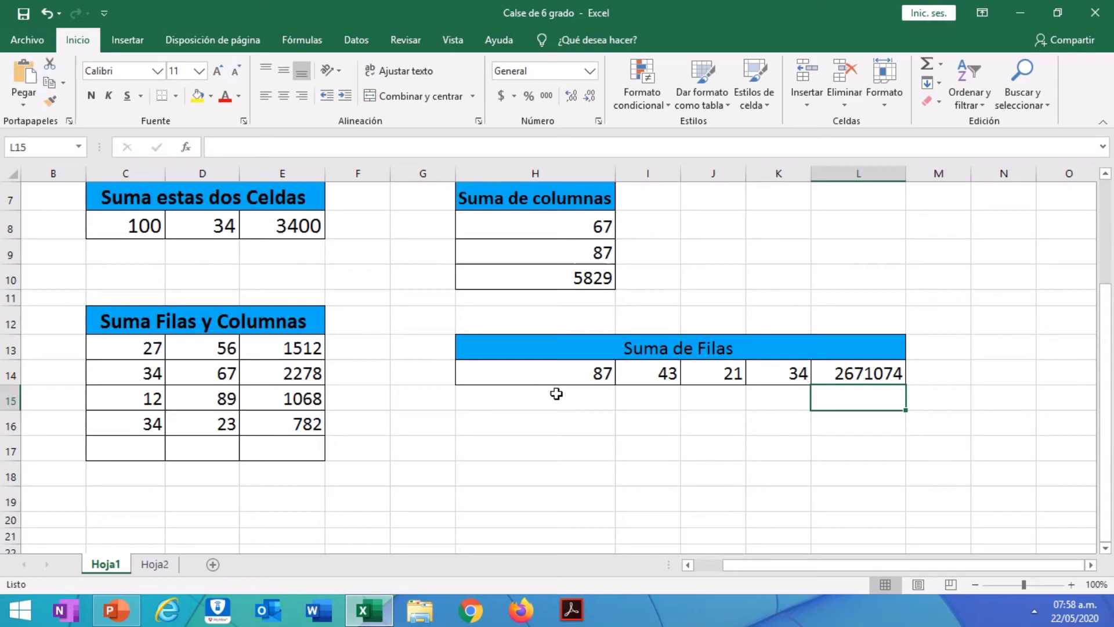
Replace the word Multiplicación in the sheet's title text box so that it reads Ejemplo de División.
scroll(556, 393, up, 2)
click(656, 224)
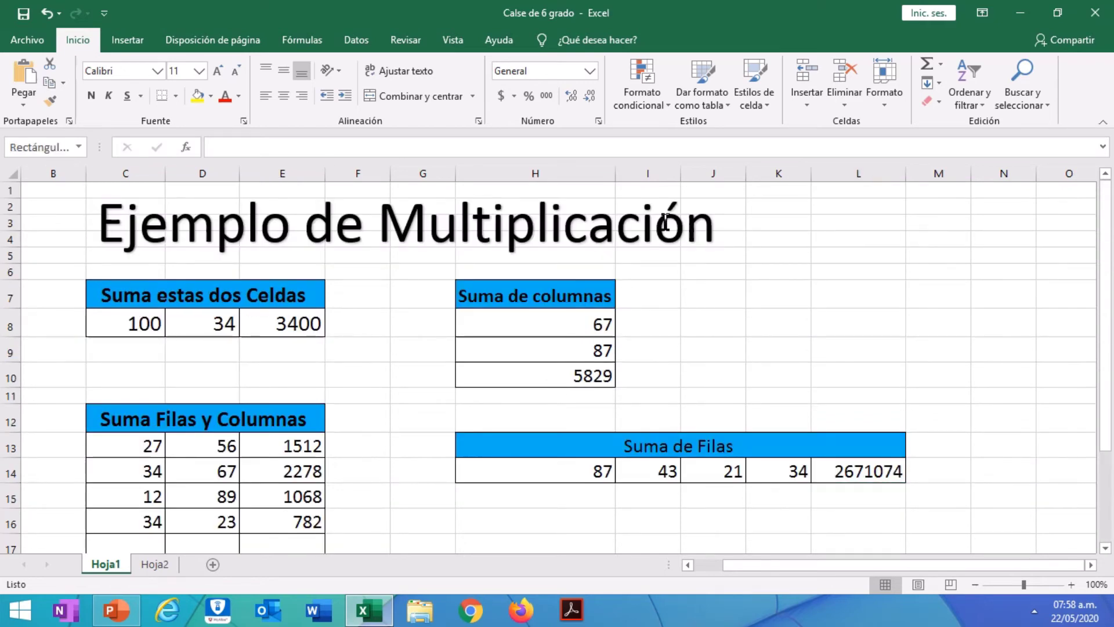
click(730, 227)
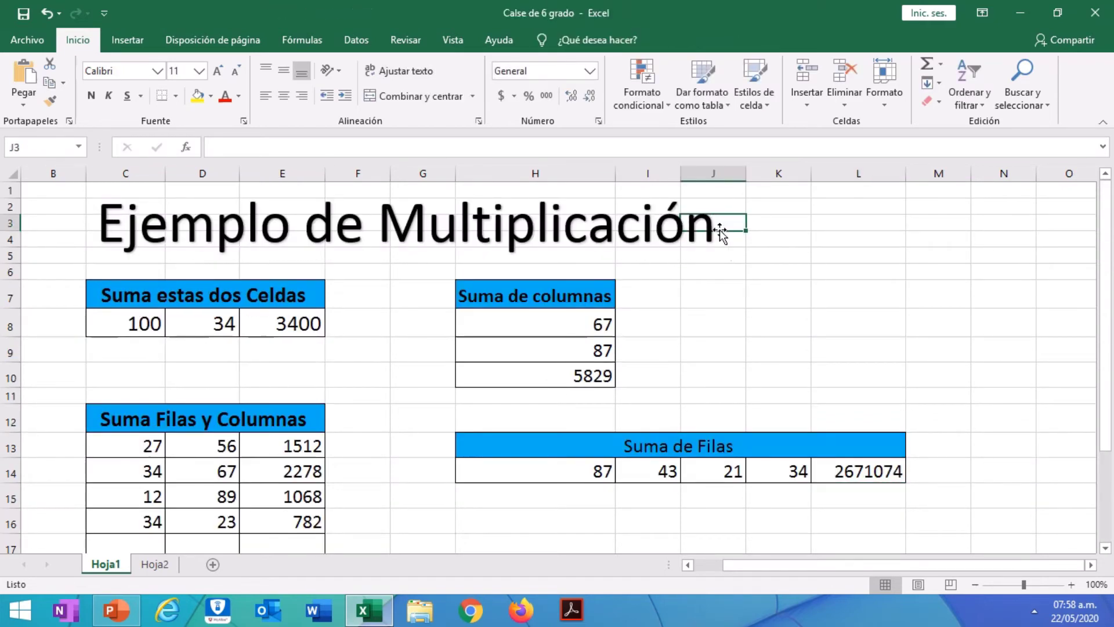
click(616, 227)
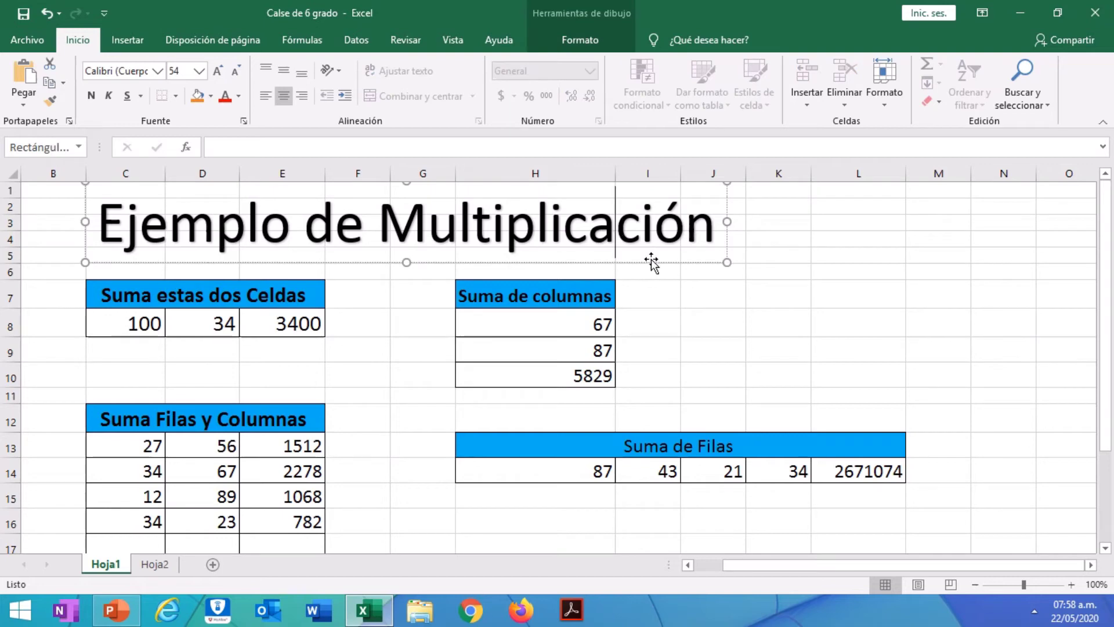
key(Left)
key(Left)
key(Left)
key(Left)
key(Left)
key(Left)
key(Left)
key(Left)
key(Left)
key(Left)
key(Left)
key(Right)
key(Delete)
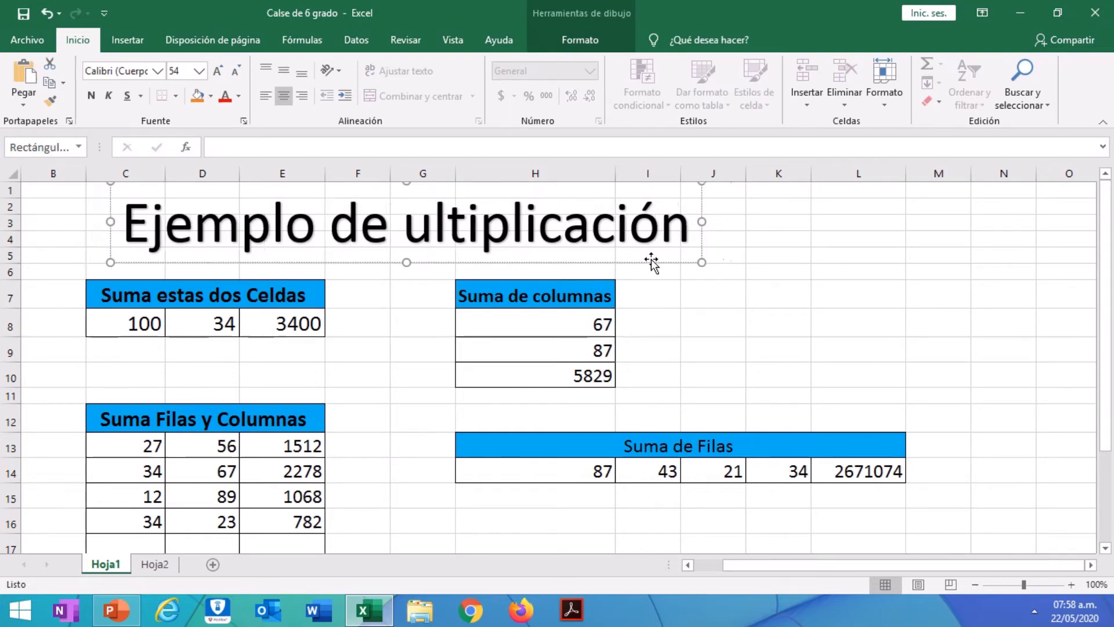
key(Delete)
key(Delete)
key(Delete)
key(Delete)
key(Delete)
key(Delete)
key(Delete)
key(Delete)
key(Delete)
key(Delete)
key(Delete)
key(Delete)
key(Delete)
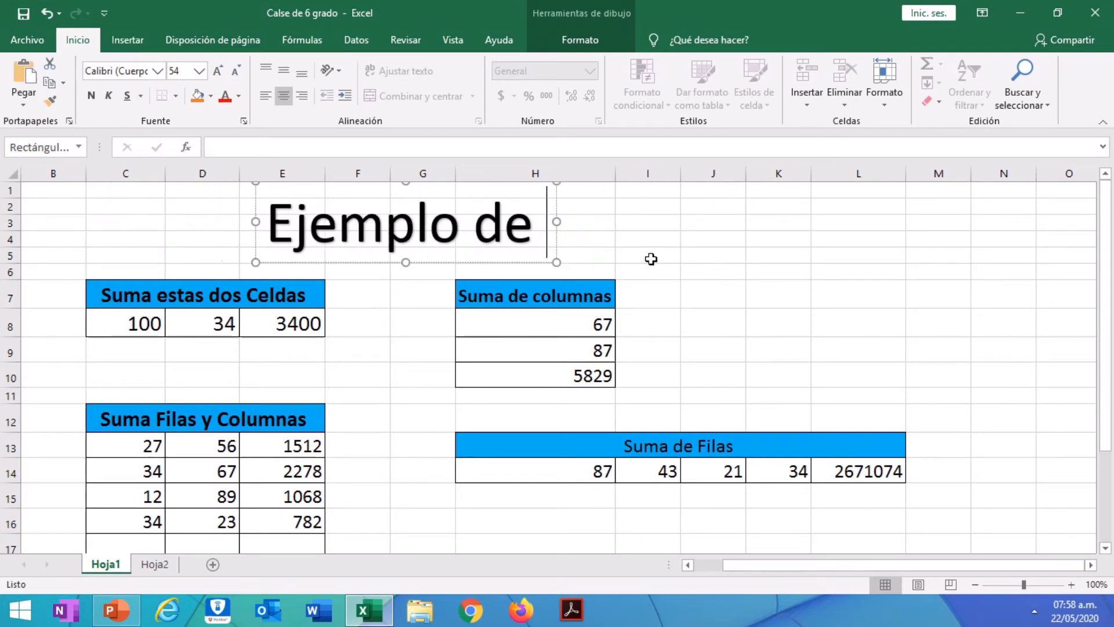
text(Divisio)
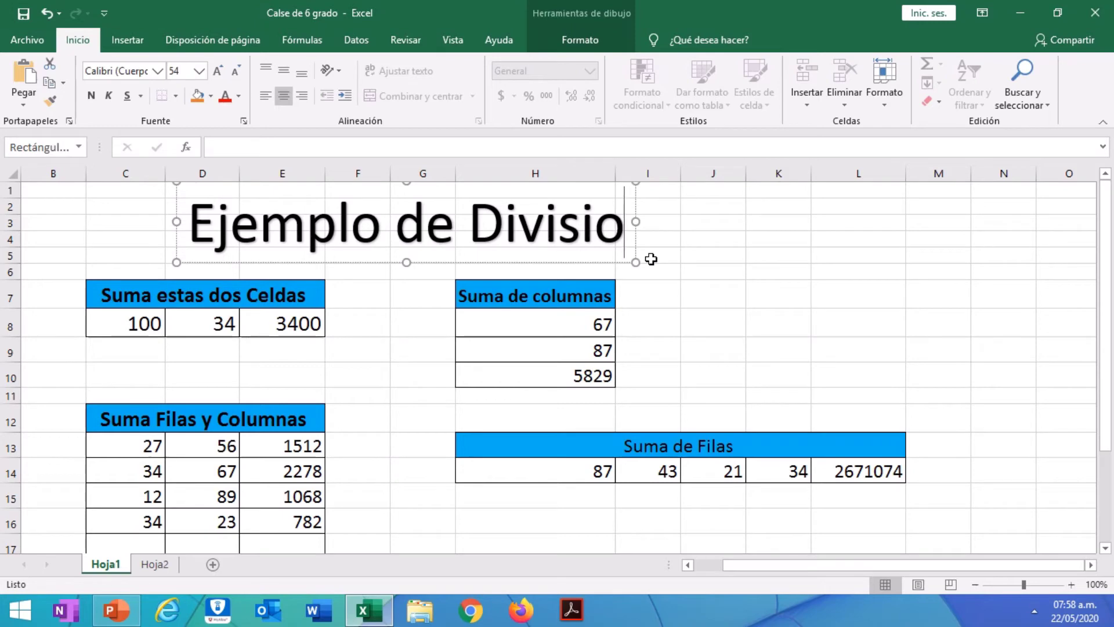
key(BackSpace)
text(ón)
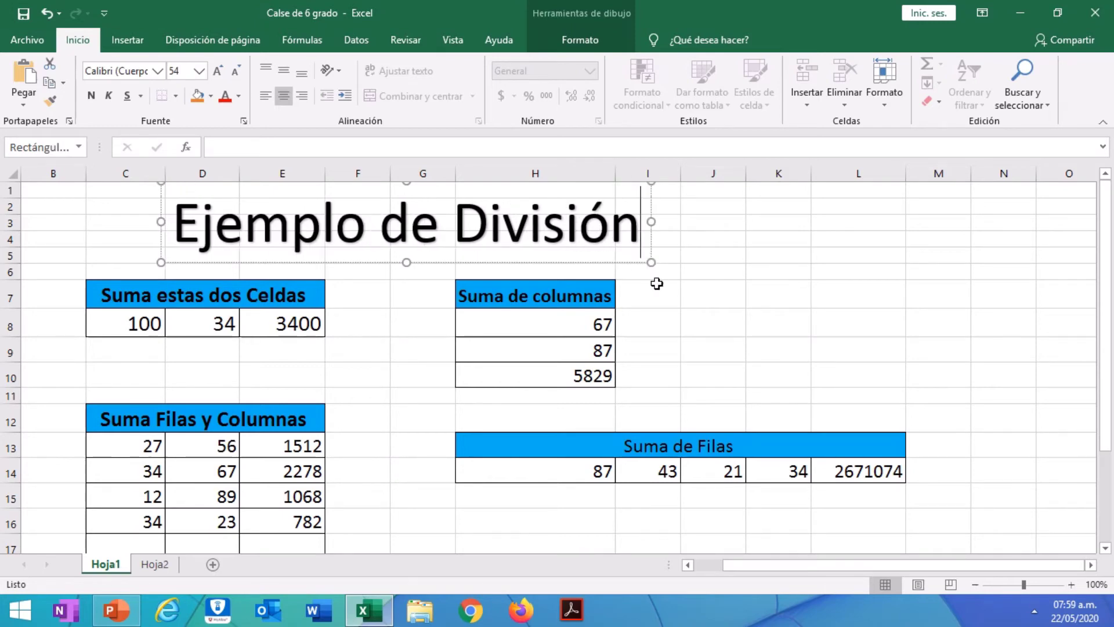
click(644, 323)
Replace the multiplication in cell E8 with the division formula =C8/D8, picking both cells on the sheet.
click(293, 325)
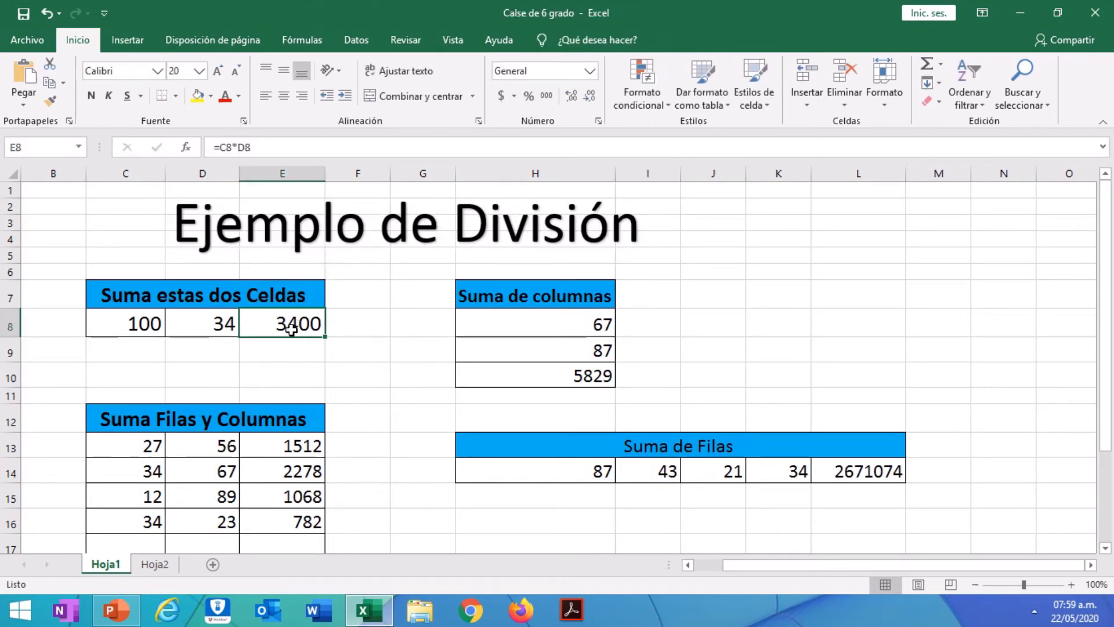
key(BackSpace)
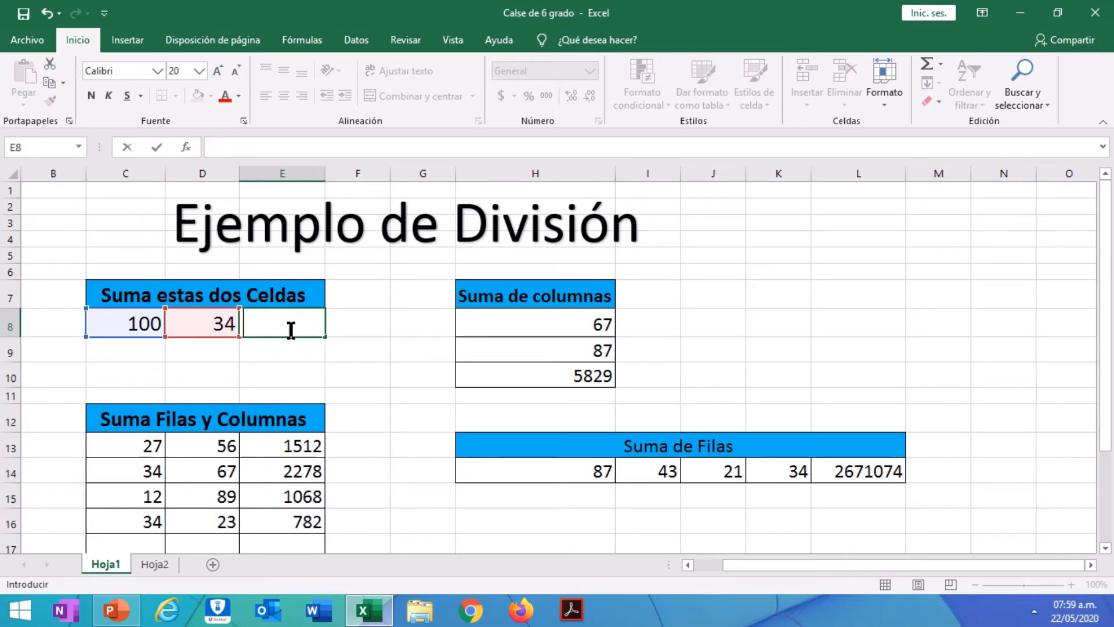
text(=)
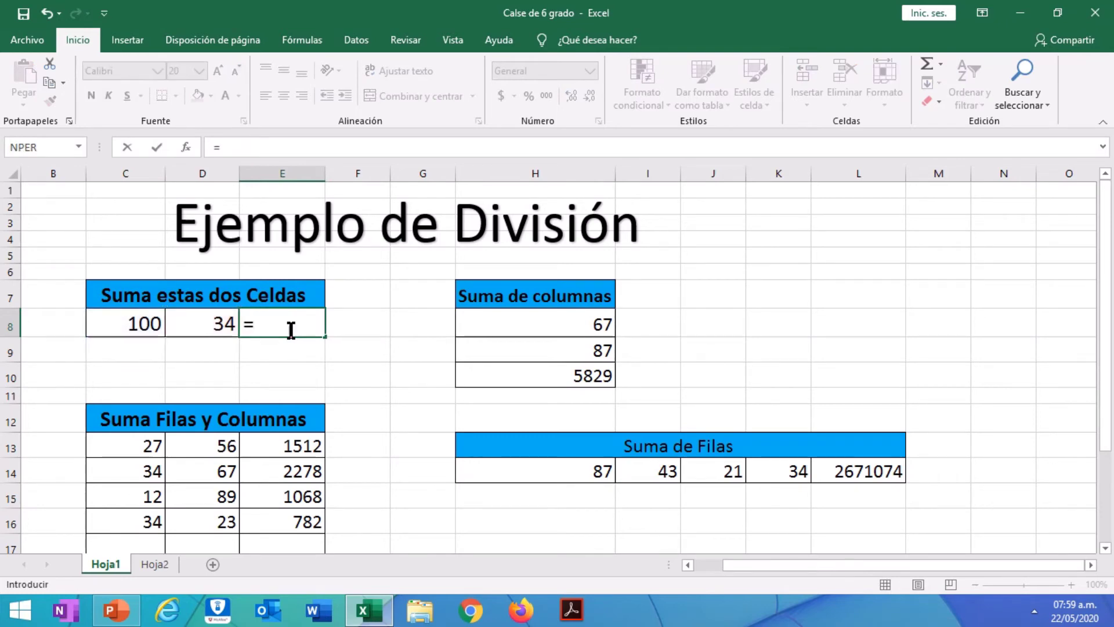
click(147, 322)
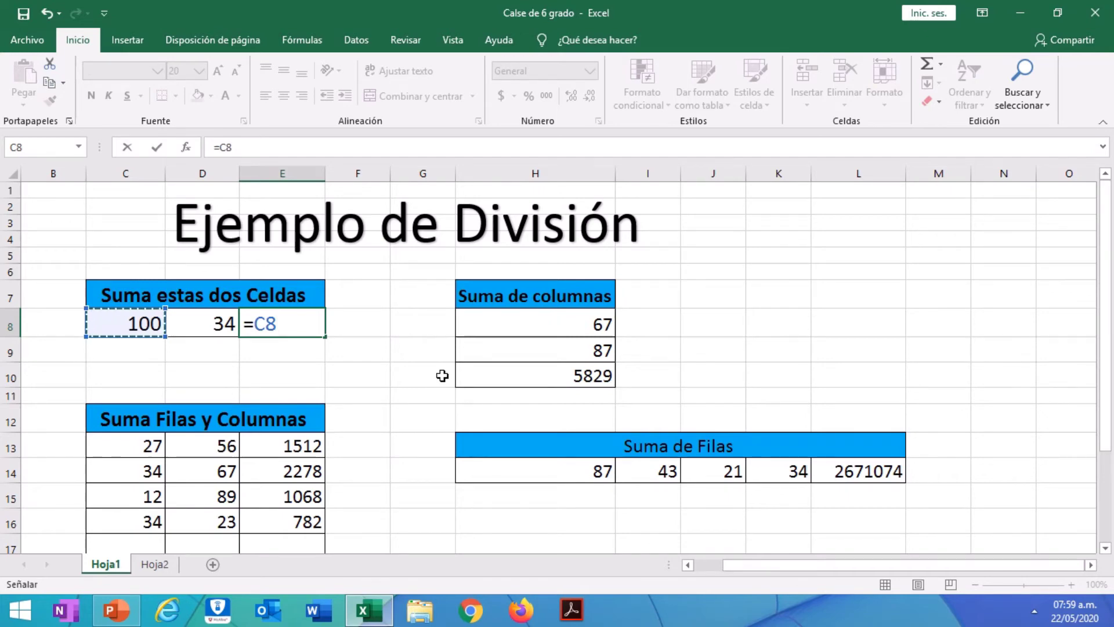
text(/)
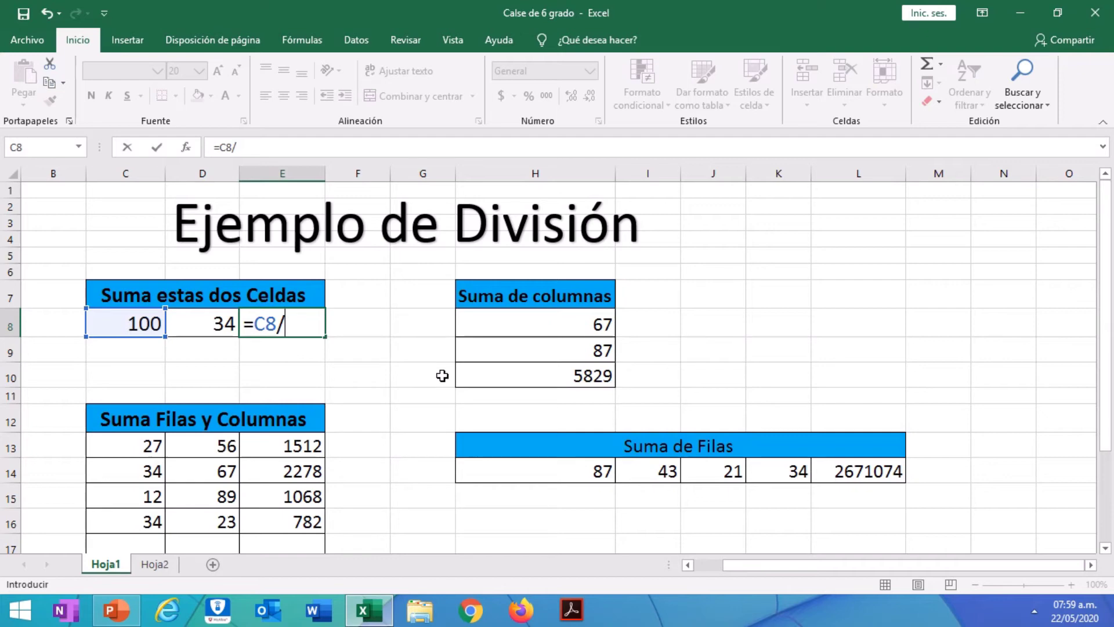
click(215, 323)
key(Return)
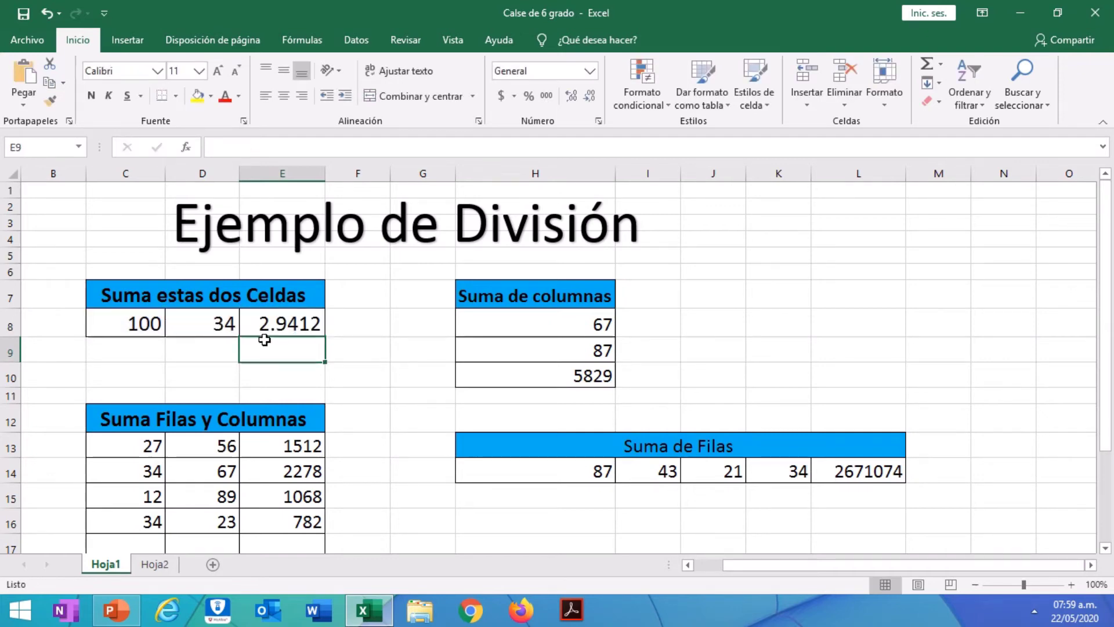
Replace the multiplication in cell H10 of the Suma de columnas table with =H8/H9, picking both cells on the sheet.
scroll(348, 359, down, 2)
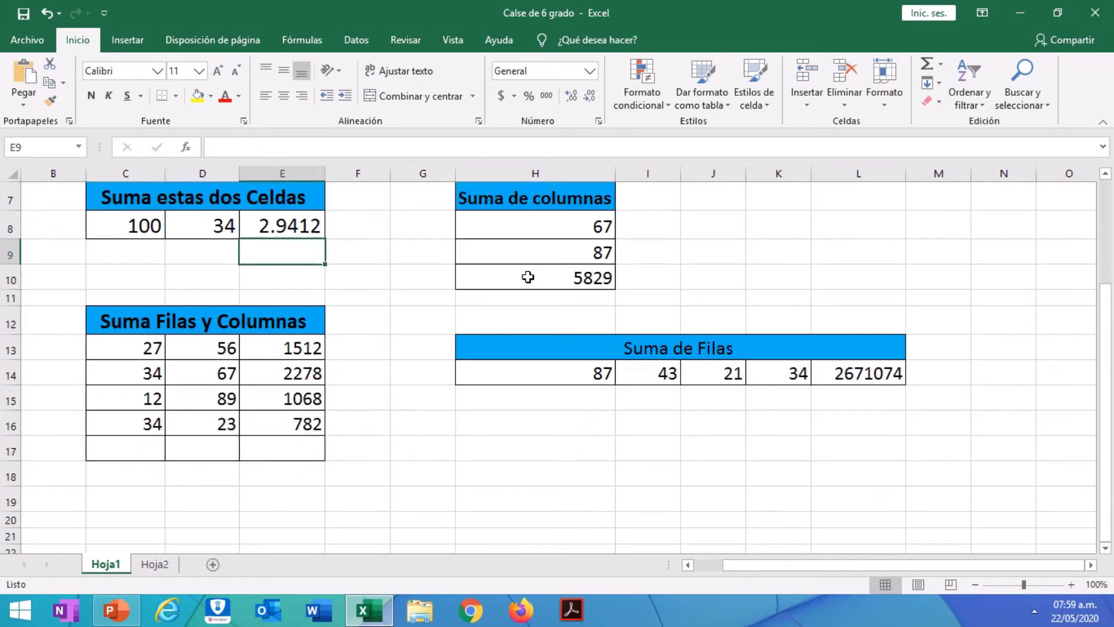
click(567, 272)
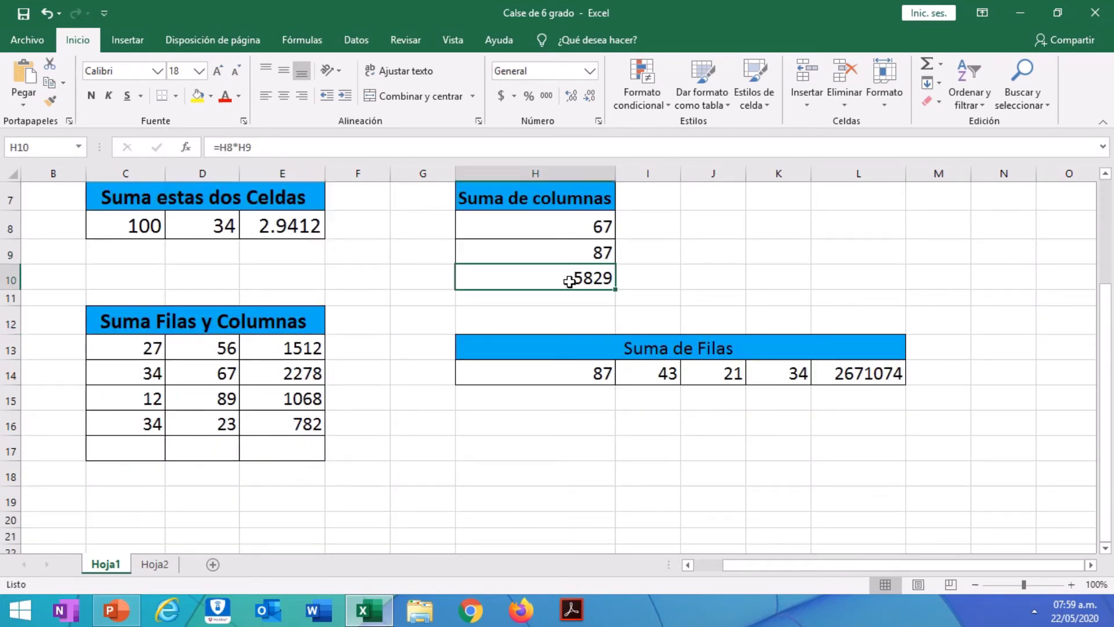
double_click(568, 281)
key(Escape)
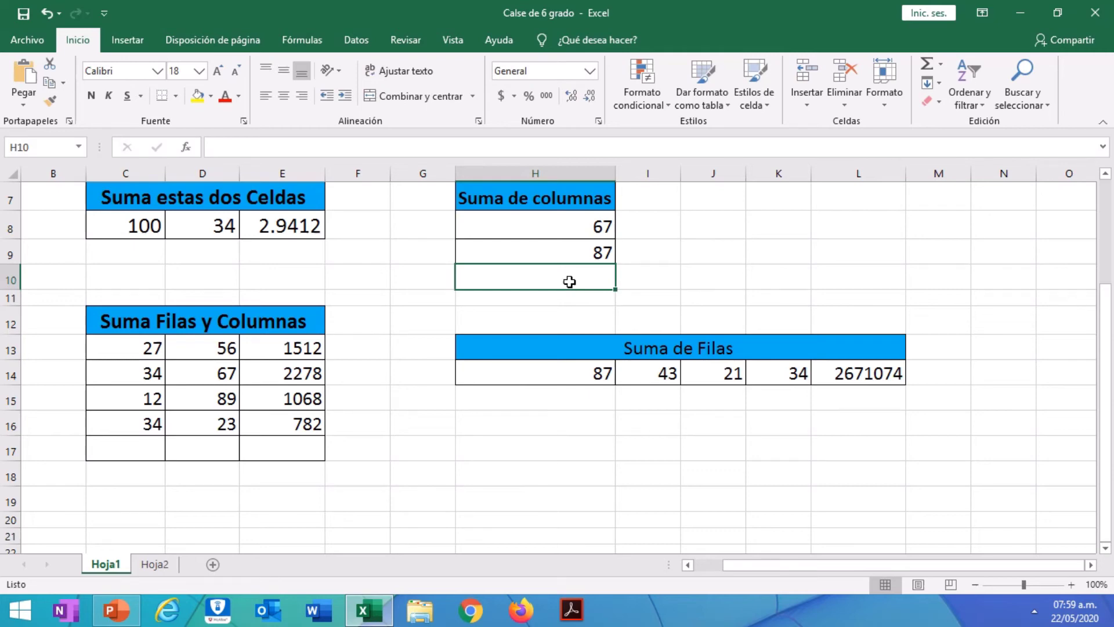
text(=)
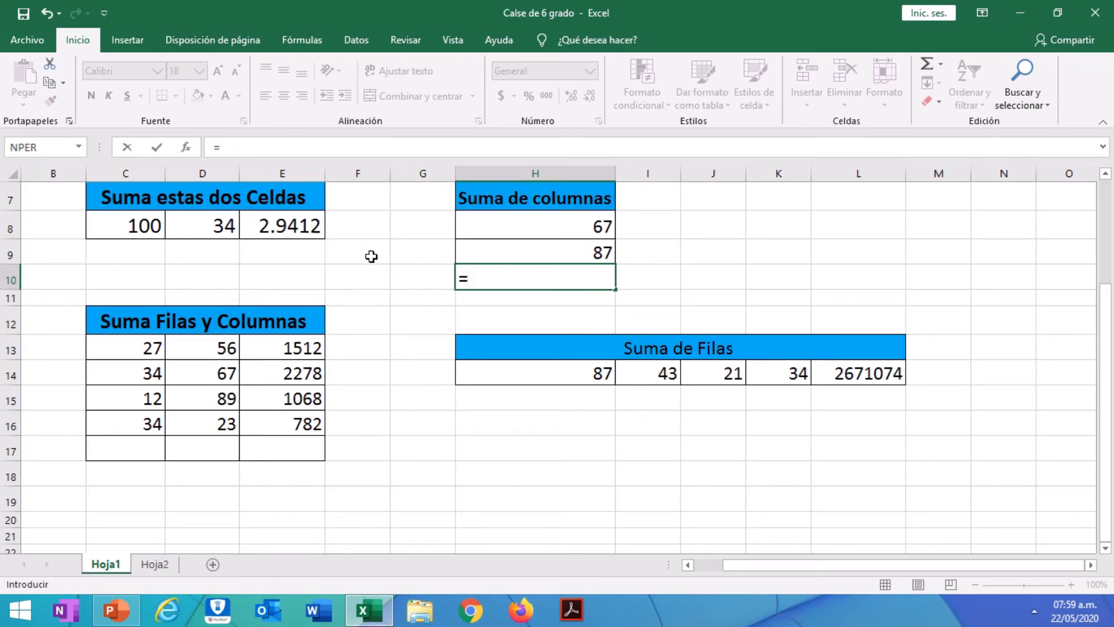
click(497, 226)
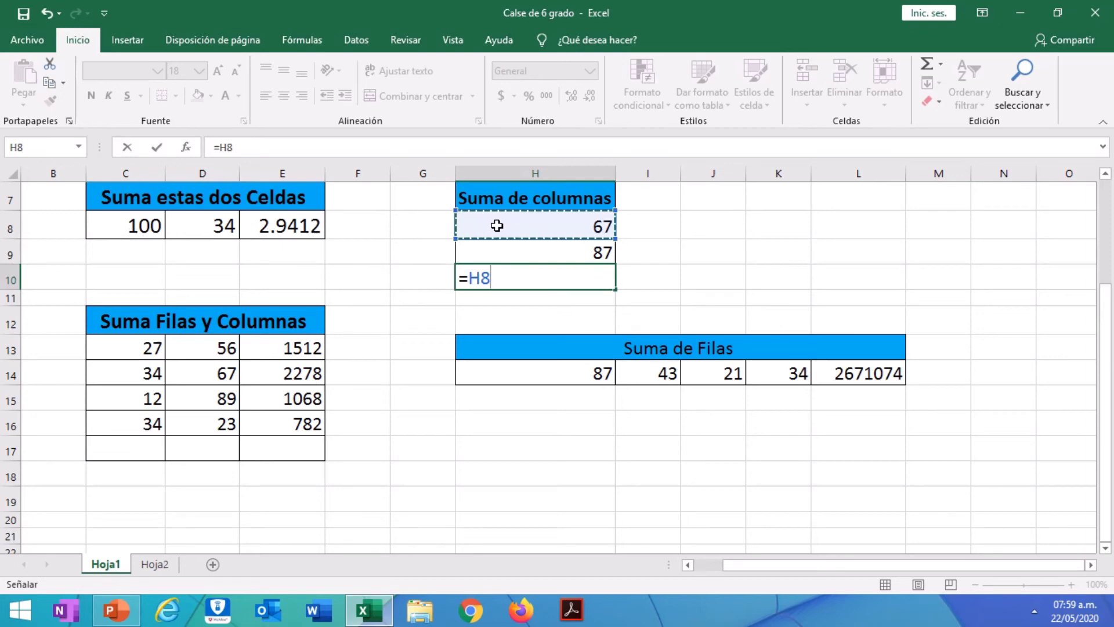
text(/)
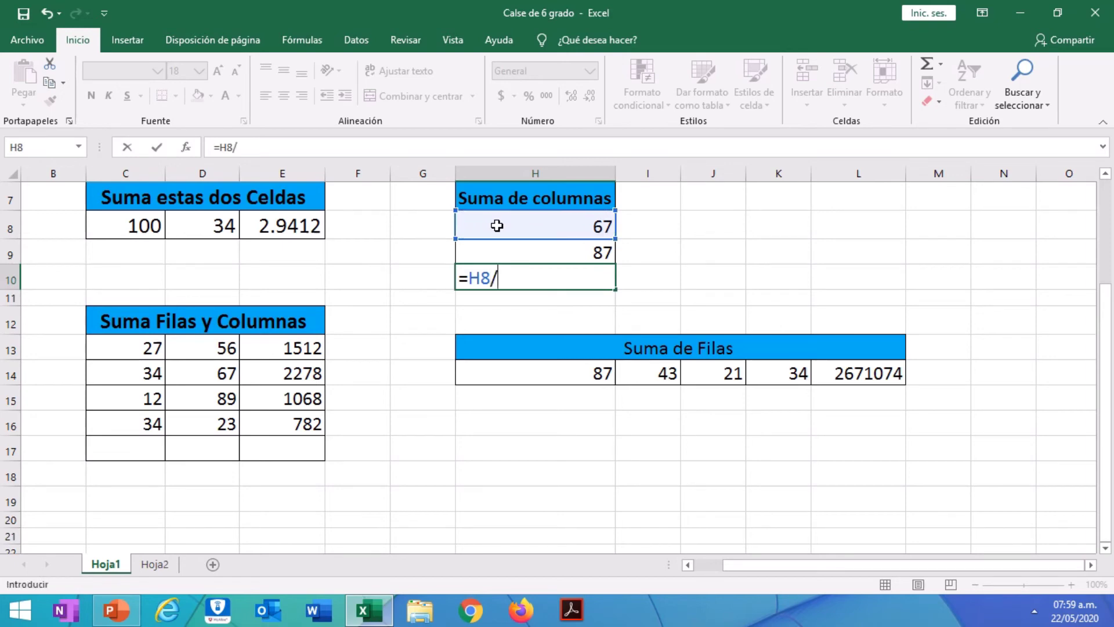
click(505, 247)
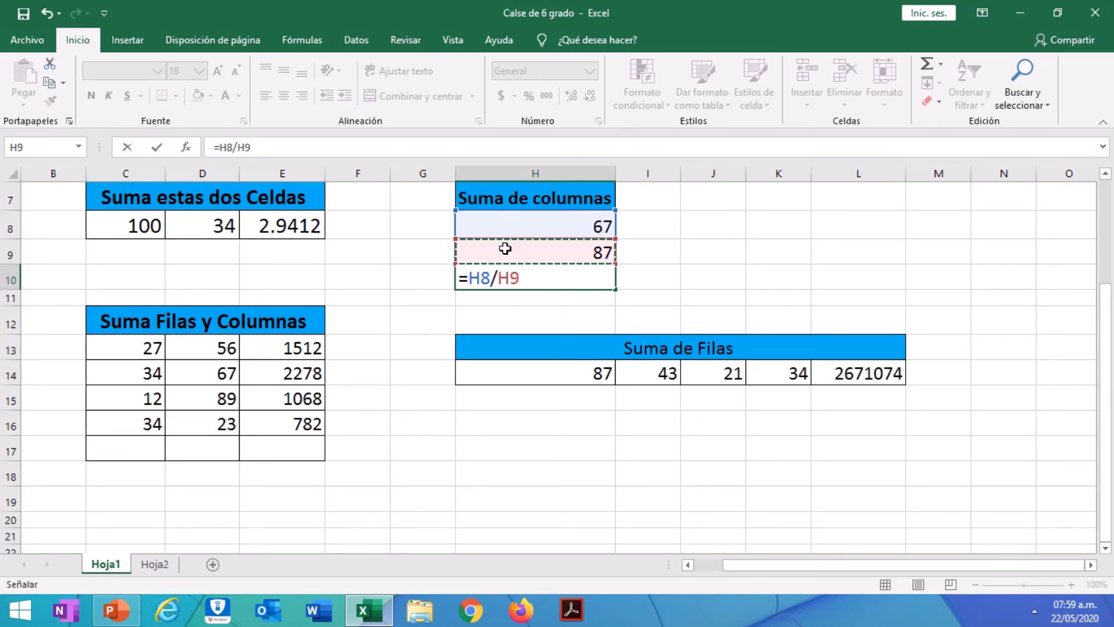
key(Return)
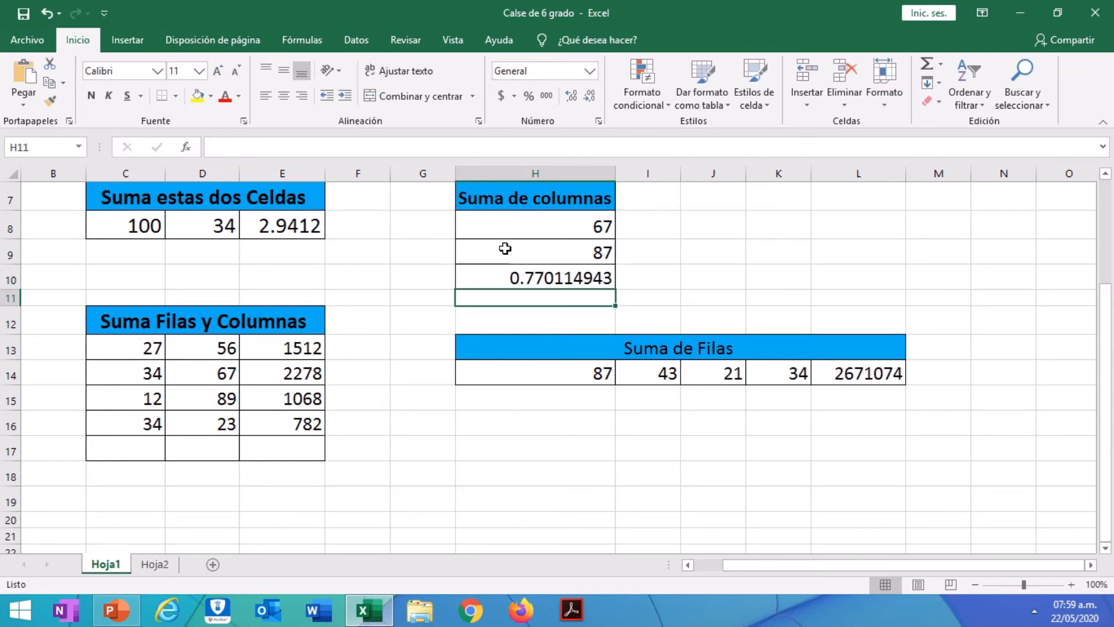
Clear the division formula from cell E8, the result of the Suma estas dos Celdas table.
click(270, 348)
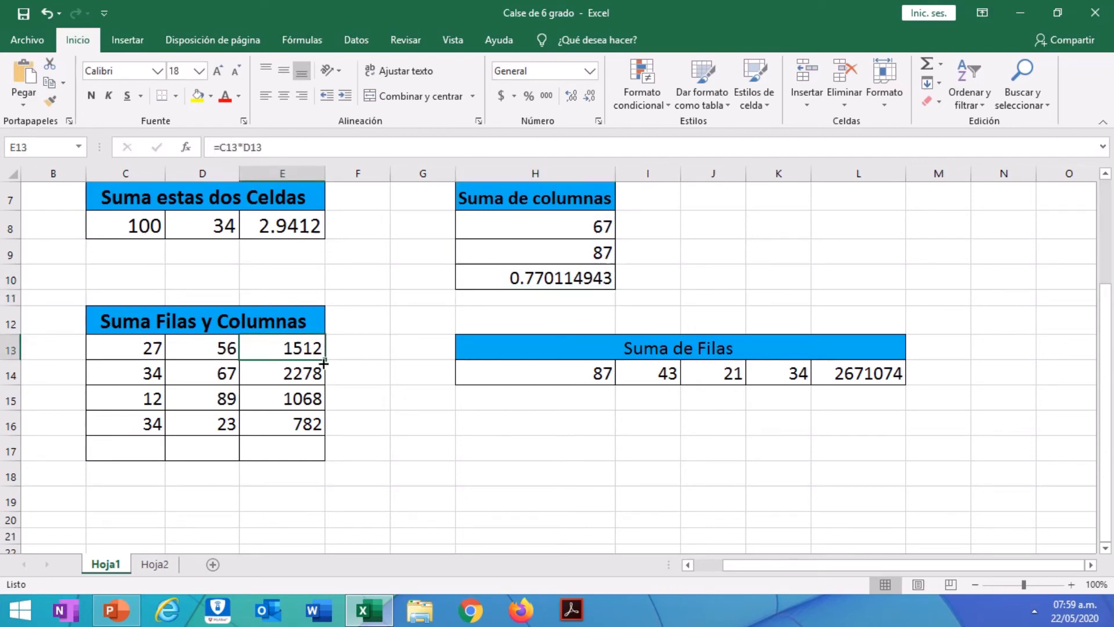
scroll(364, 400, up, 2)
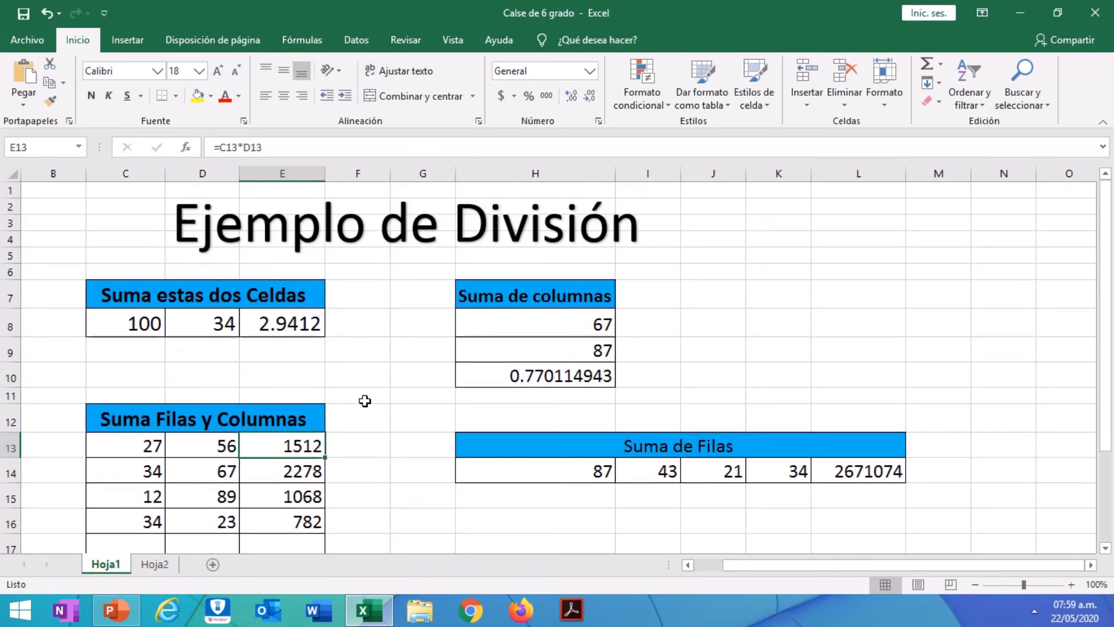
click(268, 329)
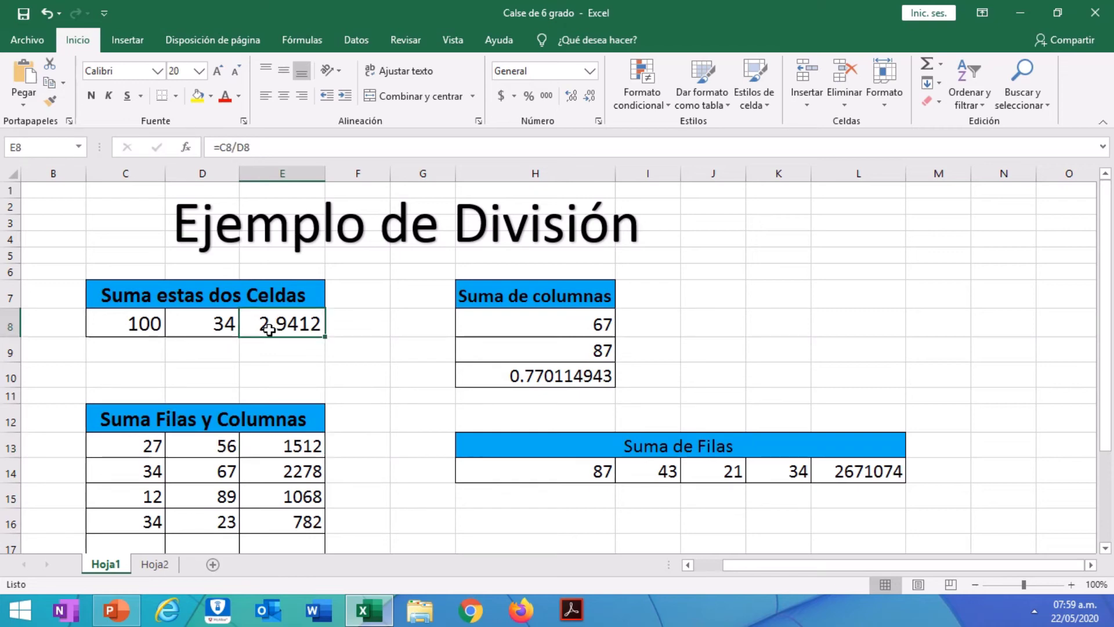
key(BackSpace)
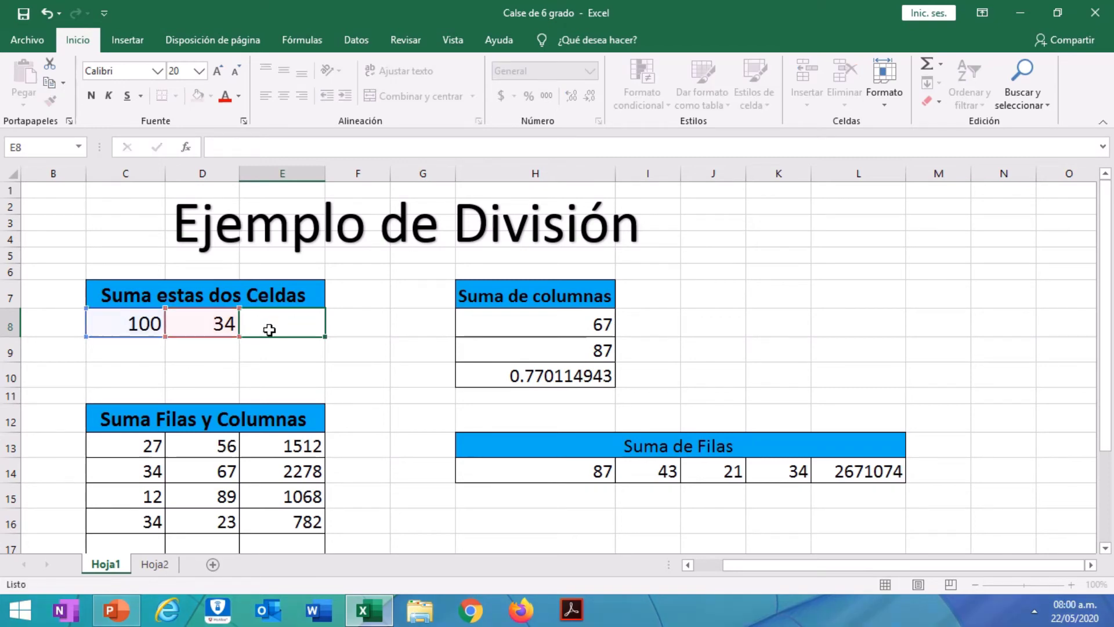
key(Escape)
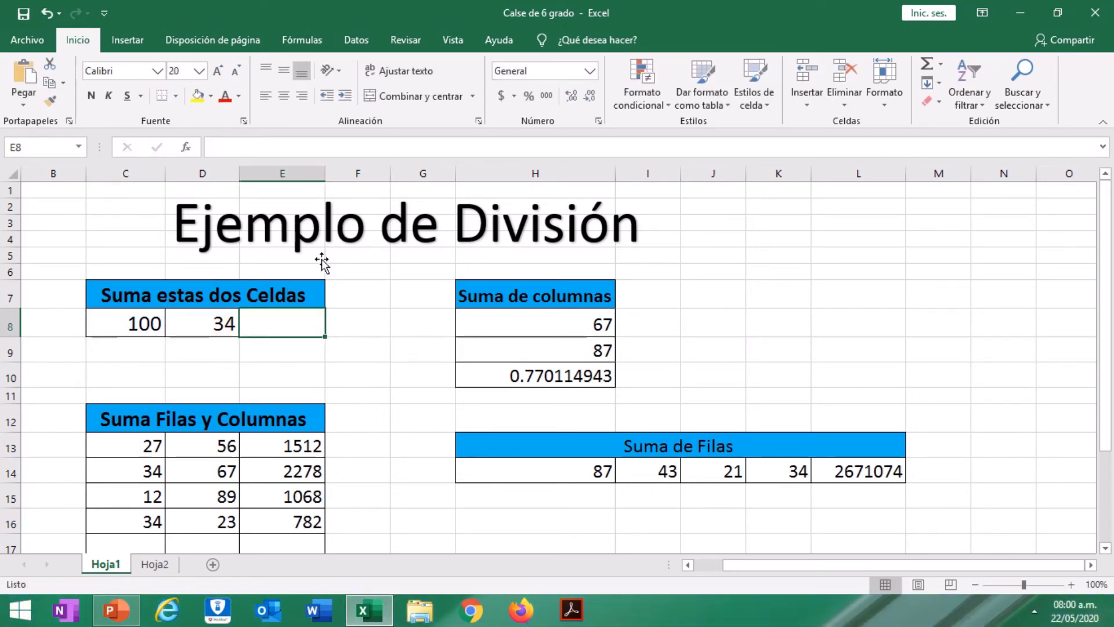
Replace the word División in the sheet's title text box so that it reads Ejemplo de Suma.
click(473, 232)
key(Delete)
key(Delete)
key(Delete)
key(Delete)
key(Delete)
key(Delete)
key(Delete)
key(Delete)
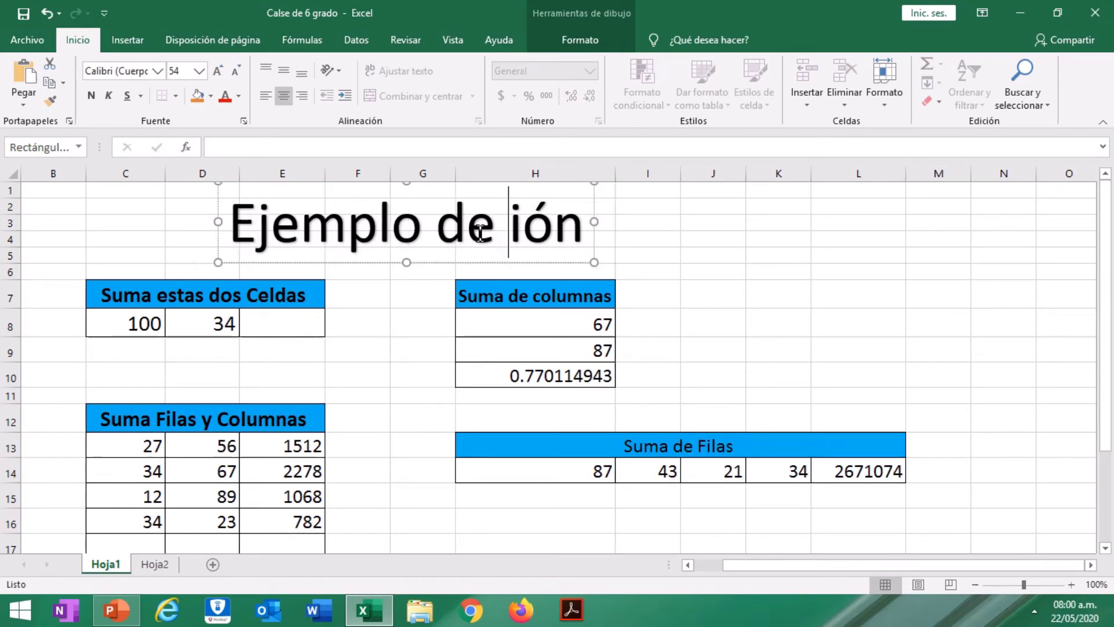
text(Sumar)
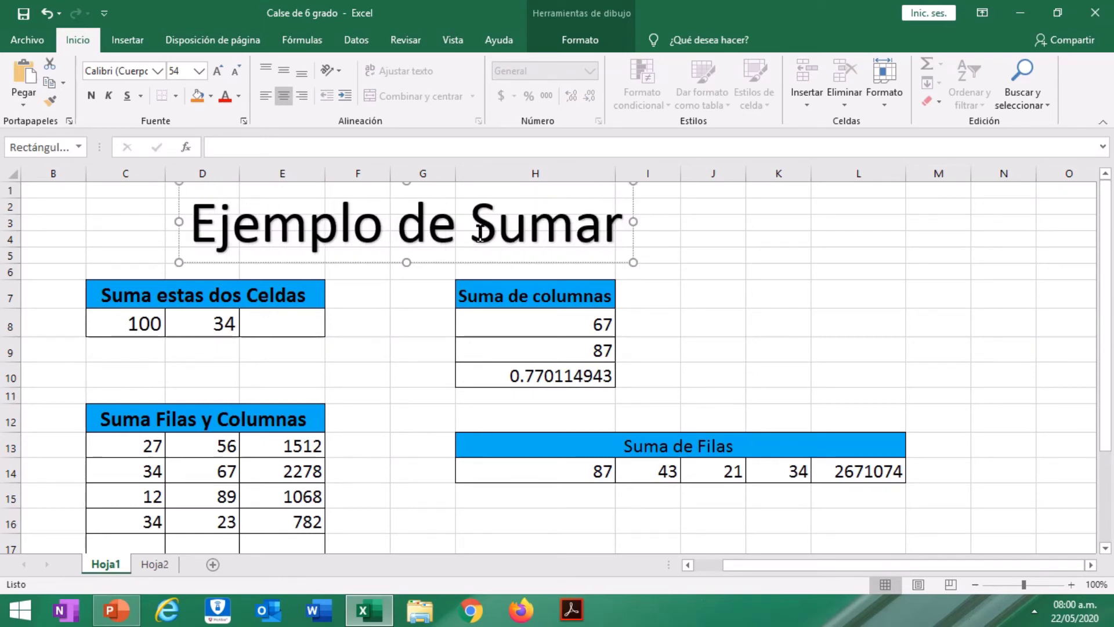
key(BackSpace)
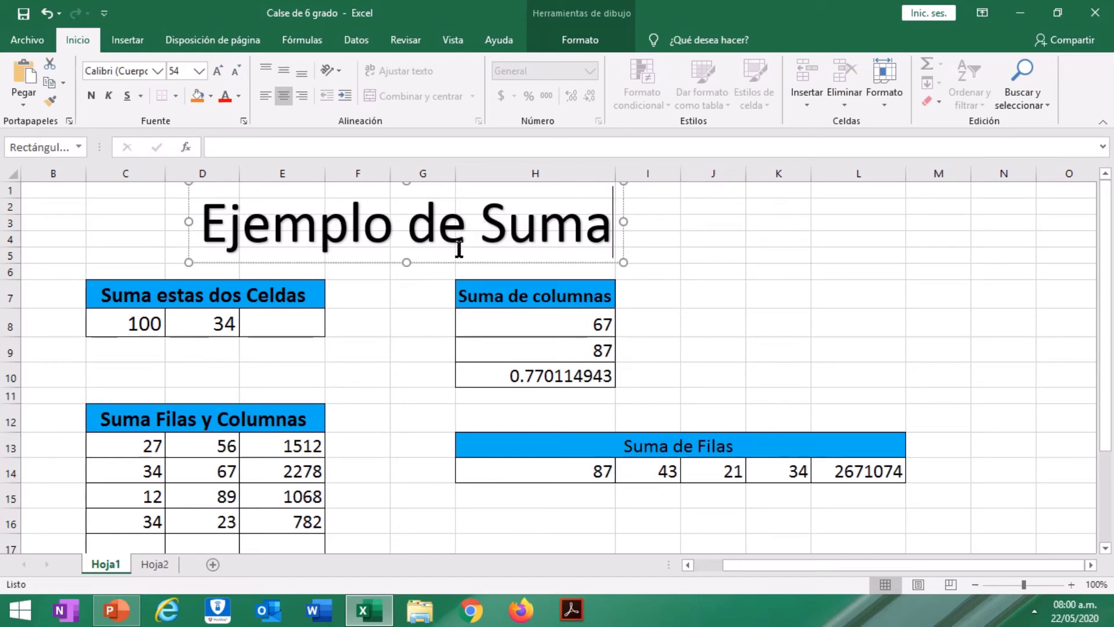
Enter the addition formula =C8+D8 in cell E8 of the Suma estas dos Celdas table, picking both cells on the sheet.
click(310, 330)
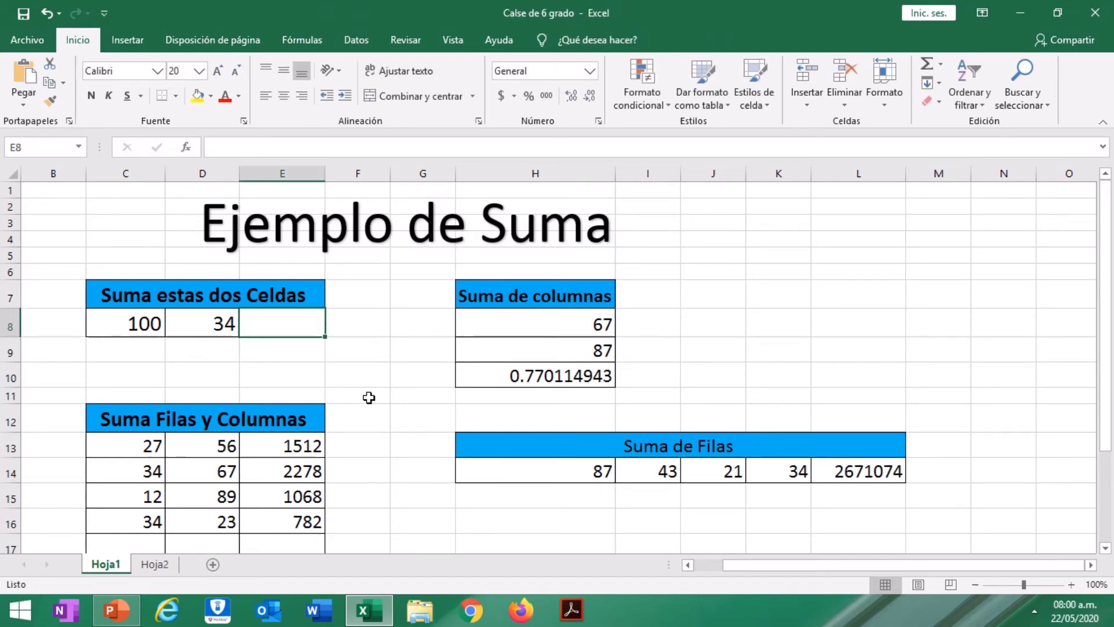
text(=)
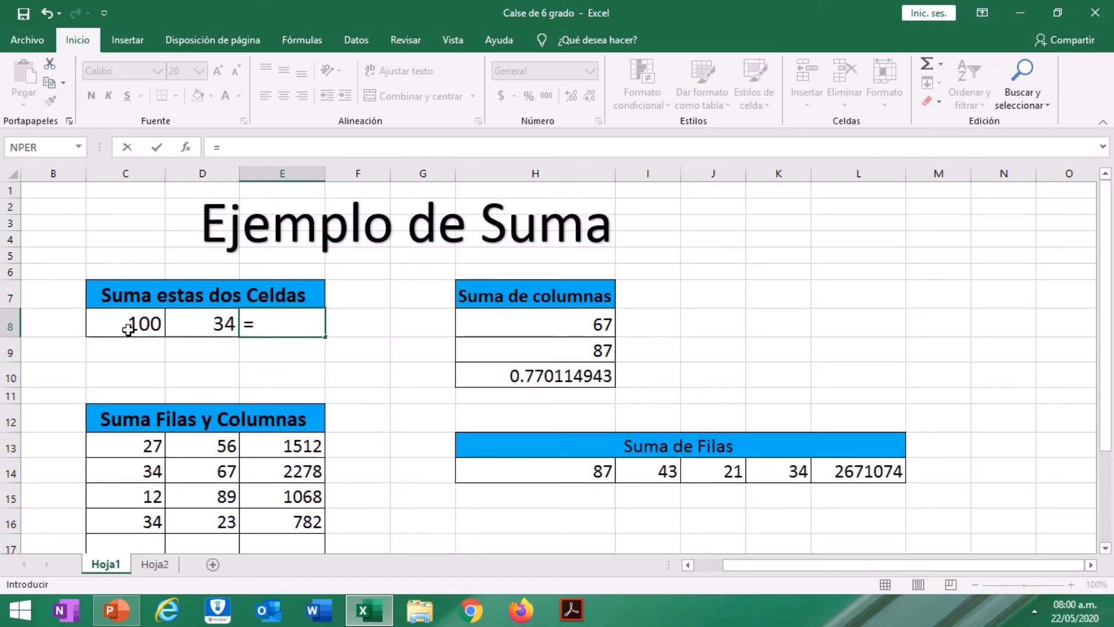
click(148, 324)
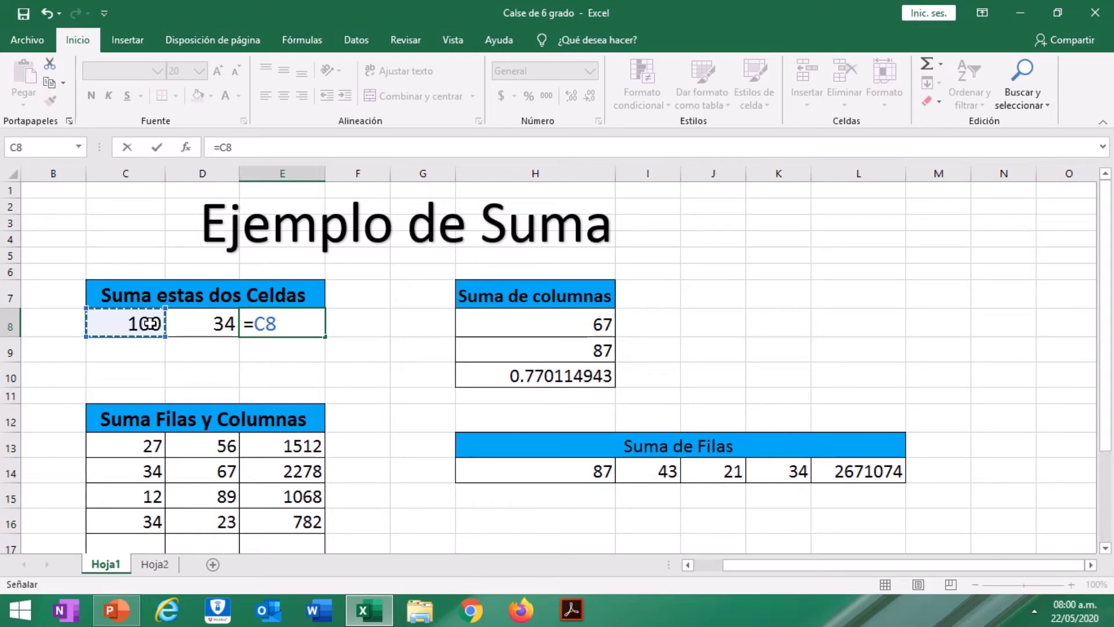
text(+)
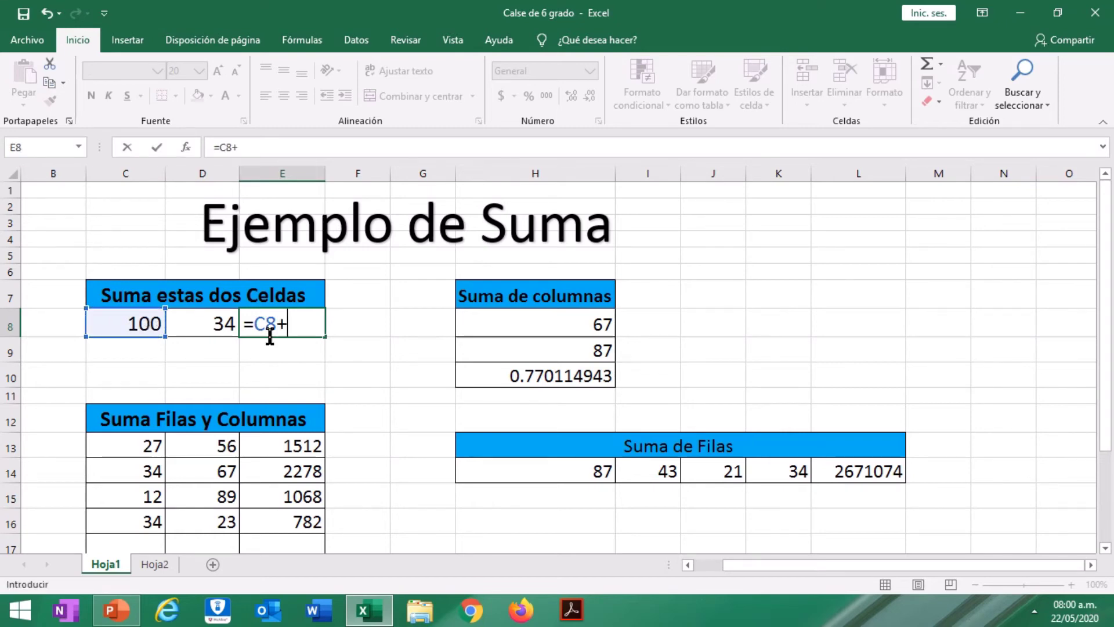
click(233, 325)
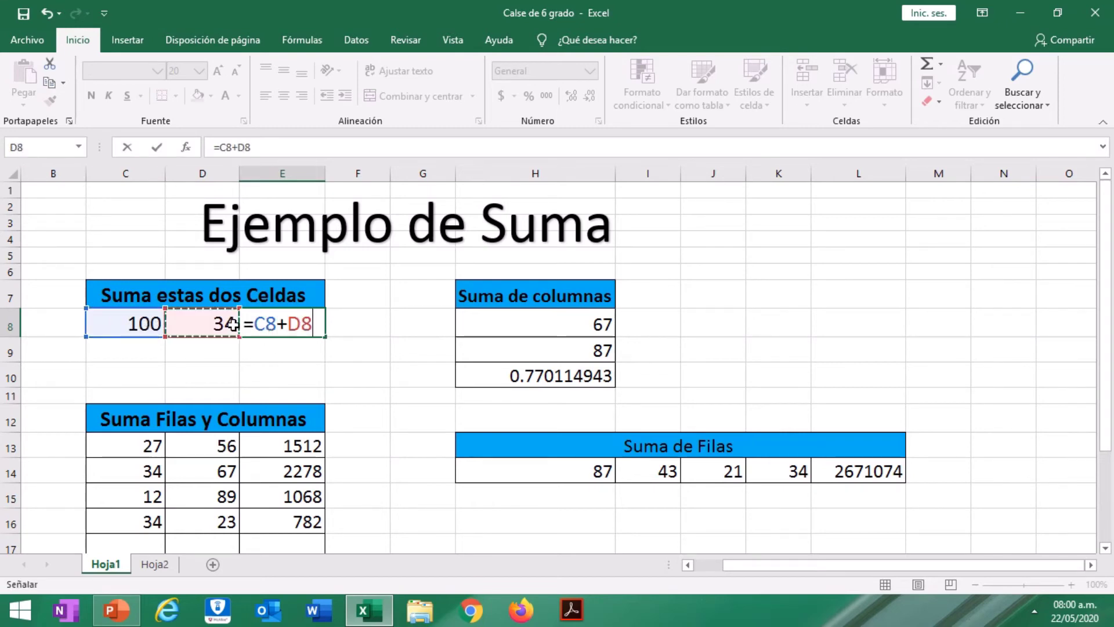
key(Return)
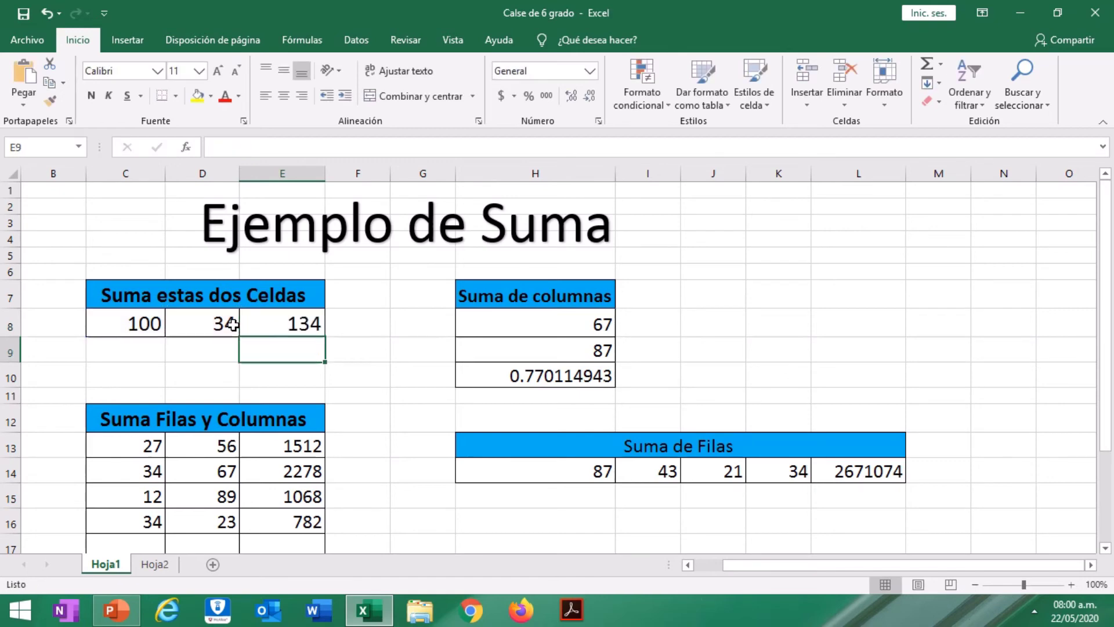
Replace the multiplication in cell E13 of the Suma Filas y Columnas table with =C13+D13, picking both cells on the sheet.
click(288, 448)
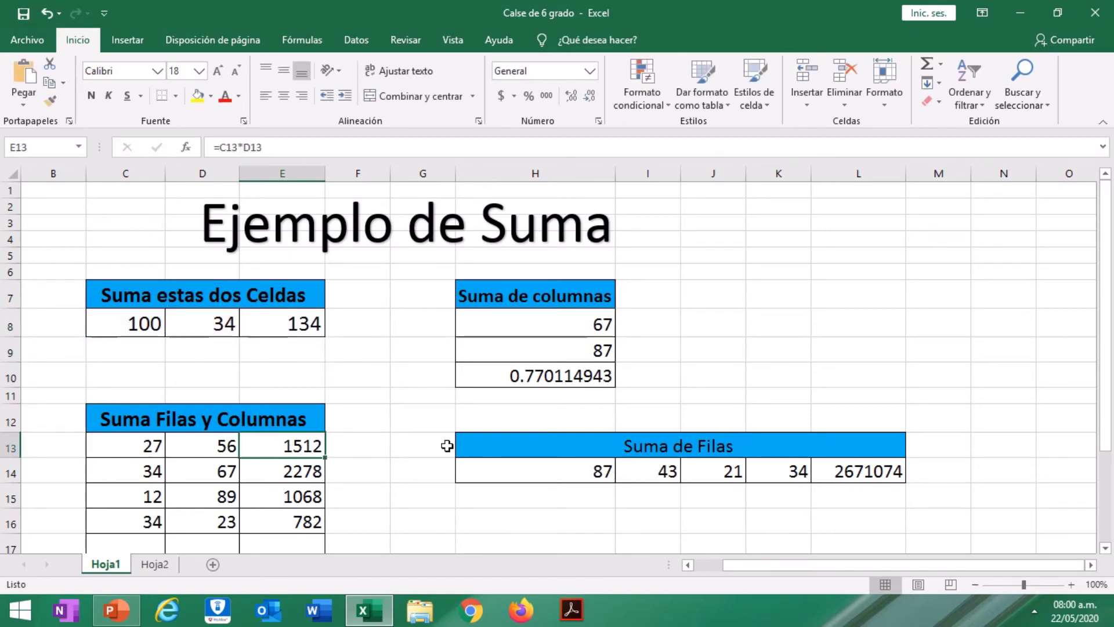
key(F2)
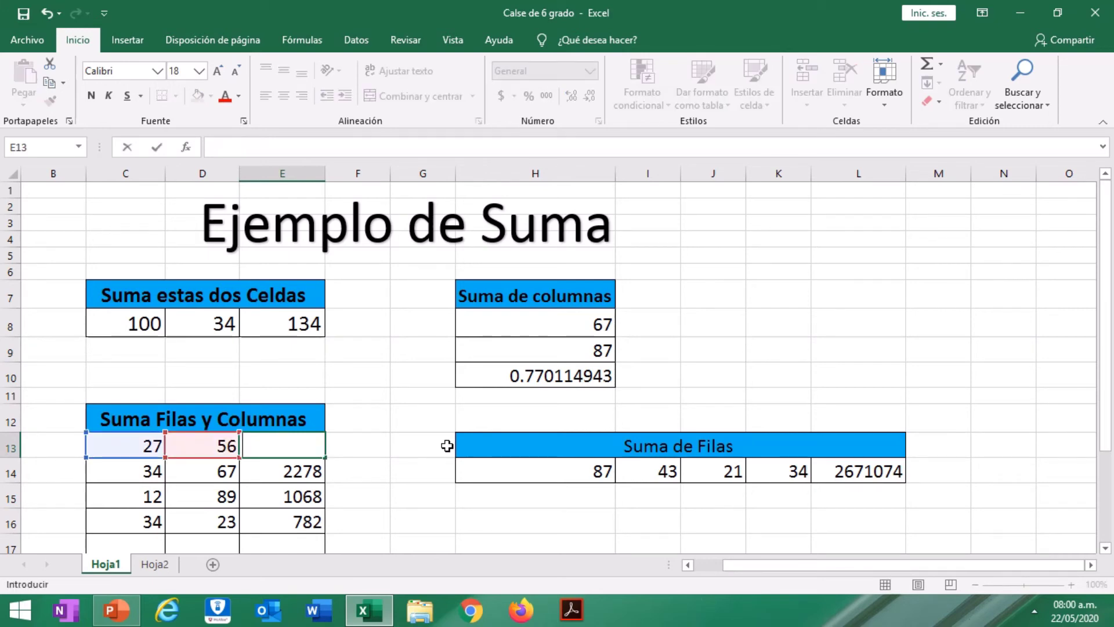
key(Tab)
text(=)
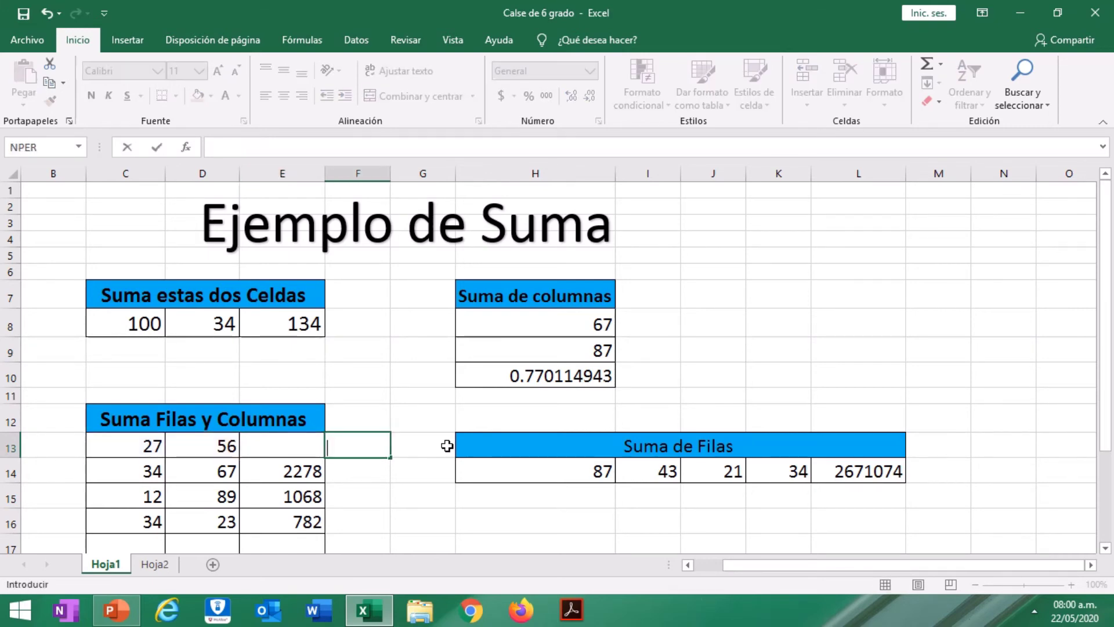
key(Escape)
key(Left)
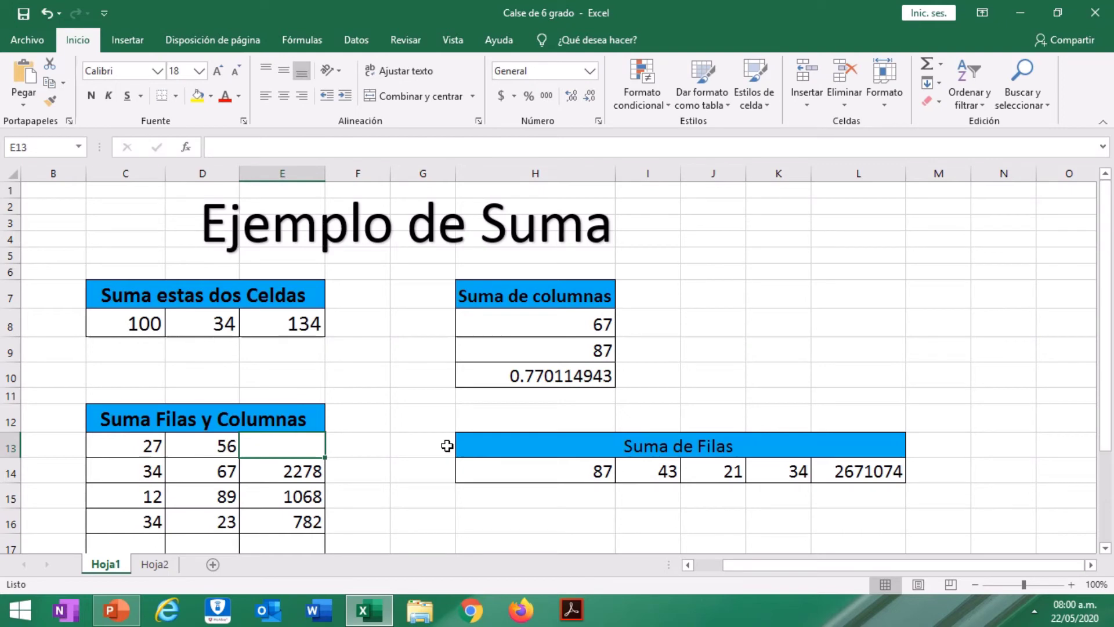
text(=)
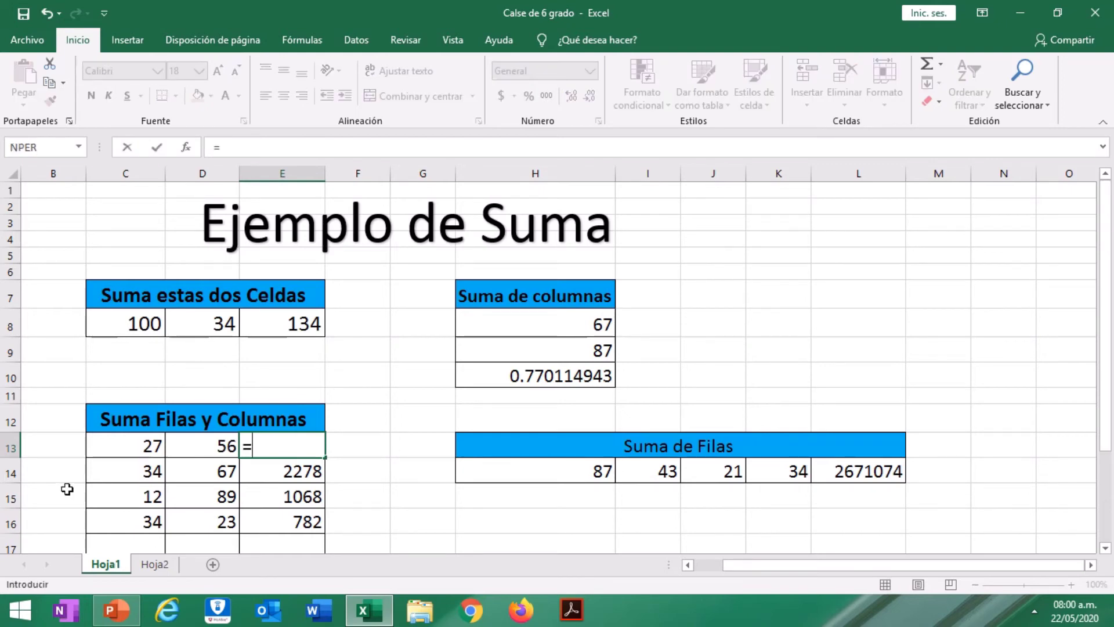
click(131, 446)
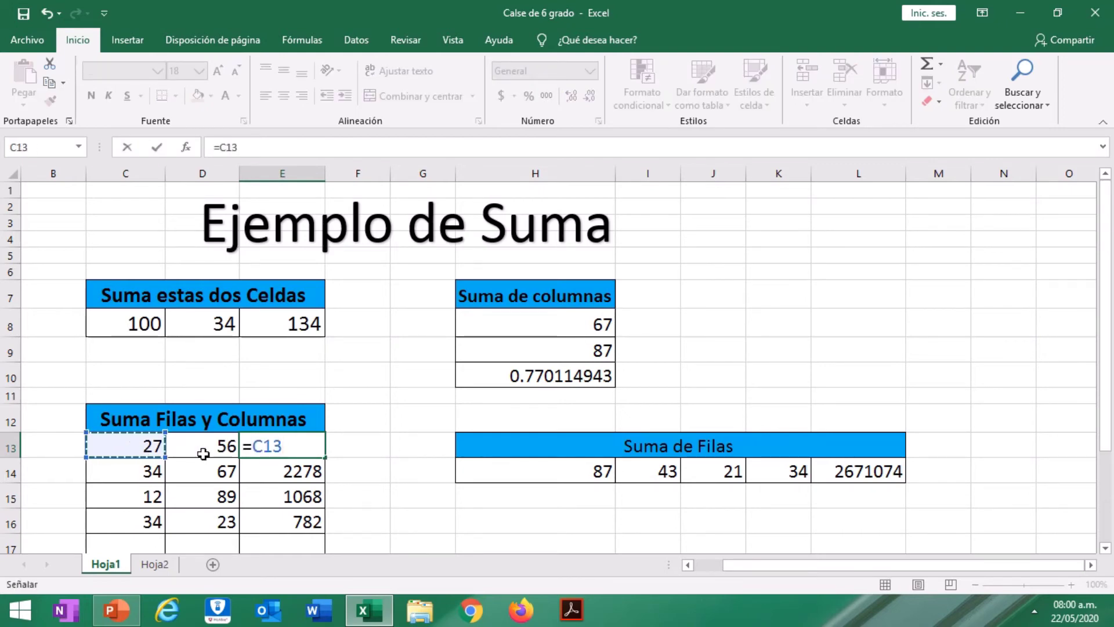
text(+)
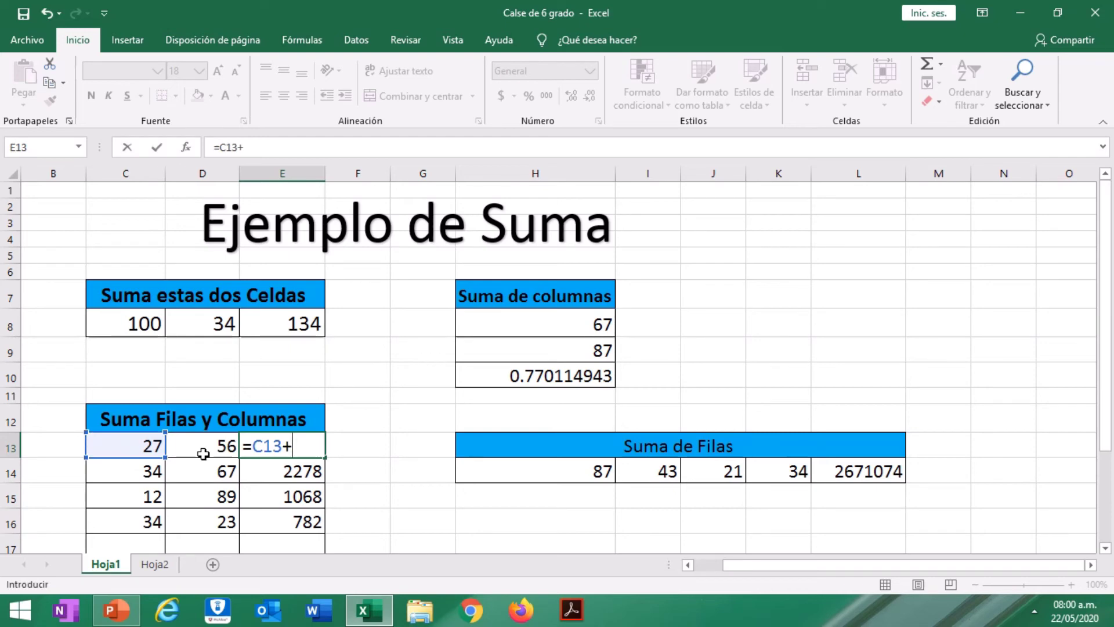
click(203, 454)
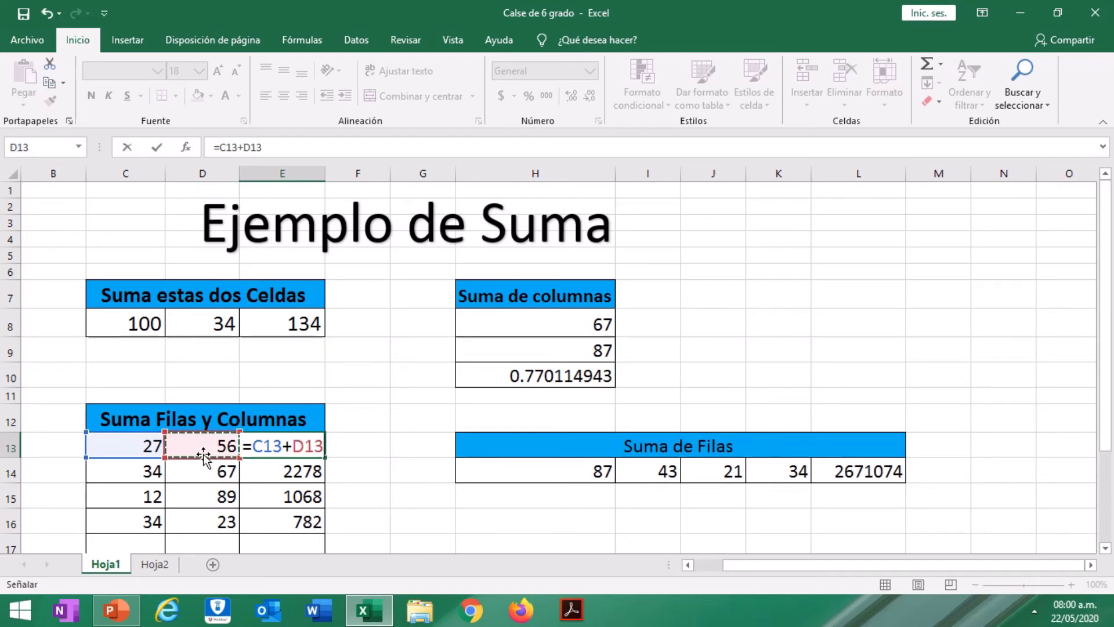
key(Return)
Fill the addition formula from cell E13 down through cell E16.
click(281, 445)
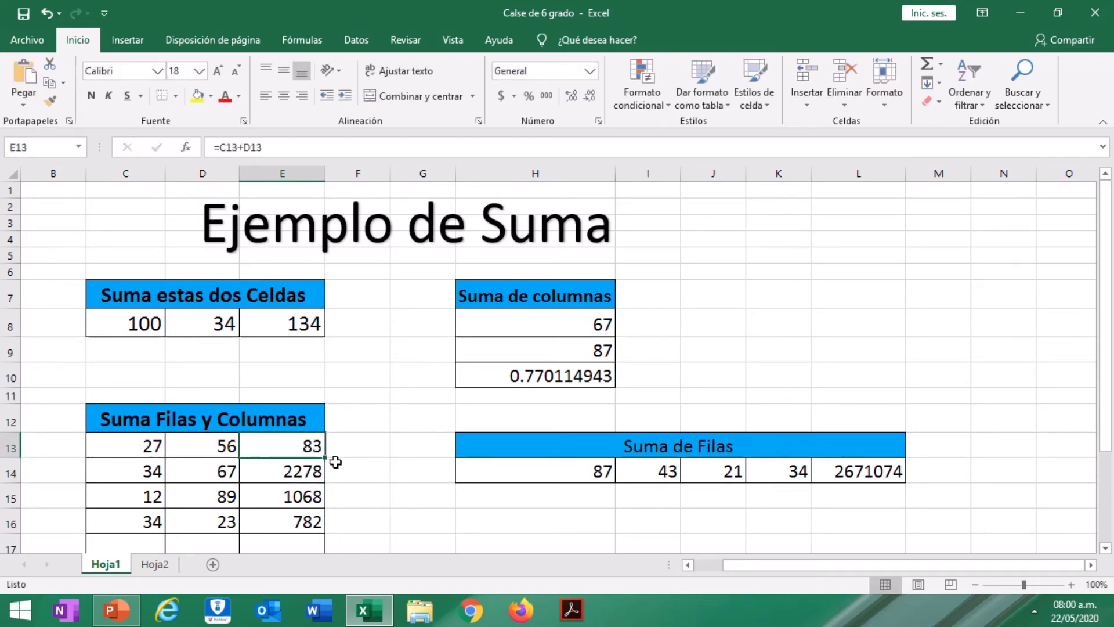
drag(327, 461, 326, 527)
click(404, 523)
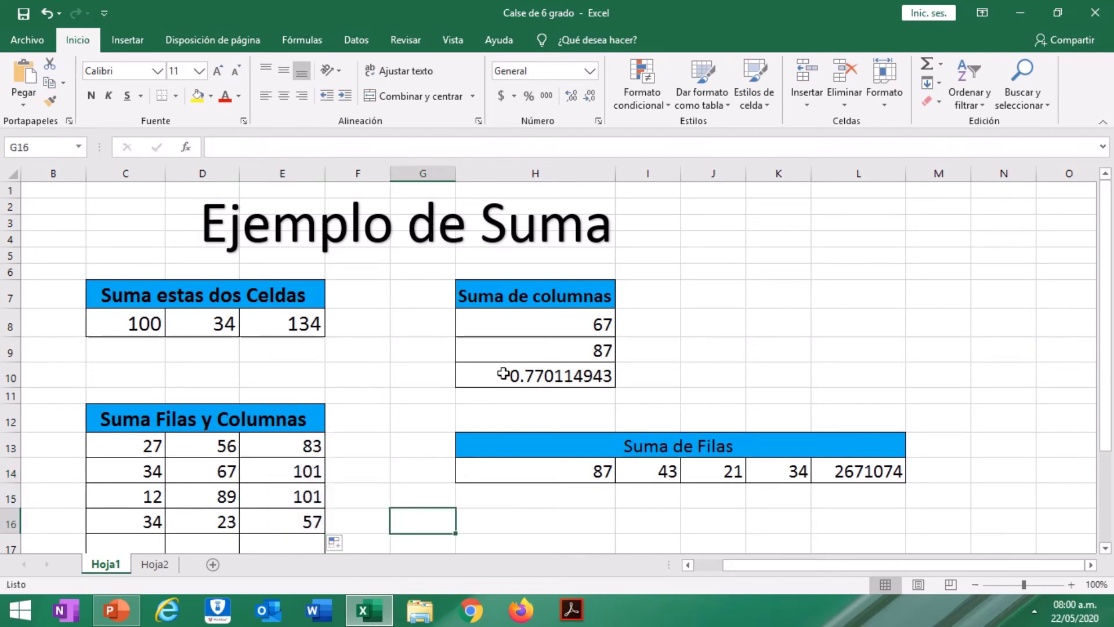
Replace the division in cell H10 of the Suma de columnas table with =H8+H9, picking both cells on the sheet.
click(503, 374)
key(BackSpace)
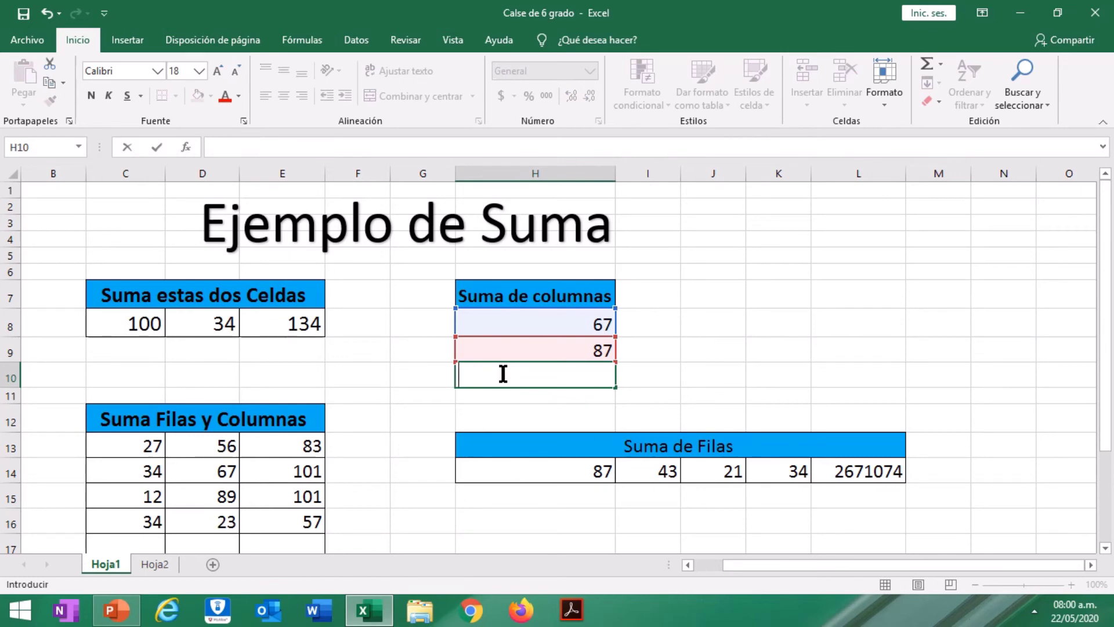
click(691, 373)
click(557, 374)
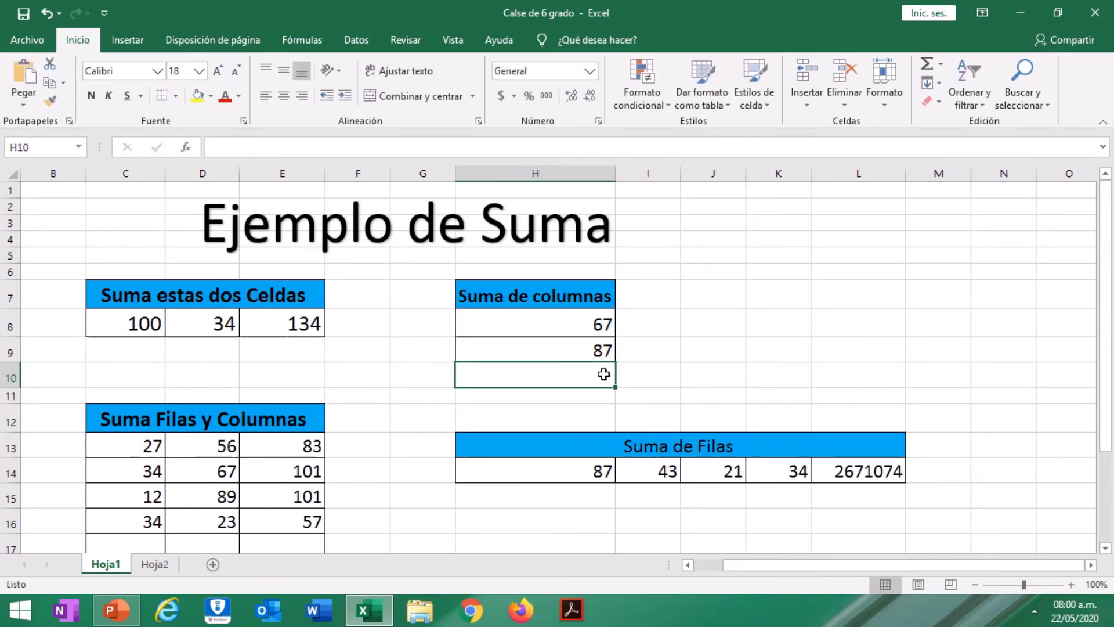
text(=)
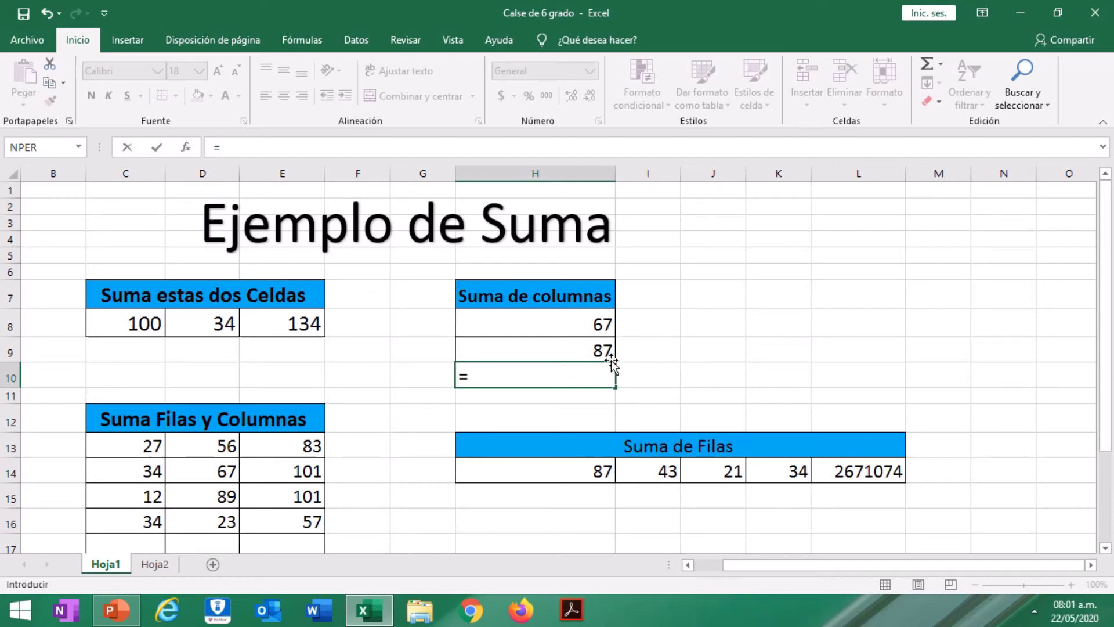
click(595, 329)
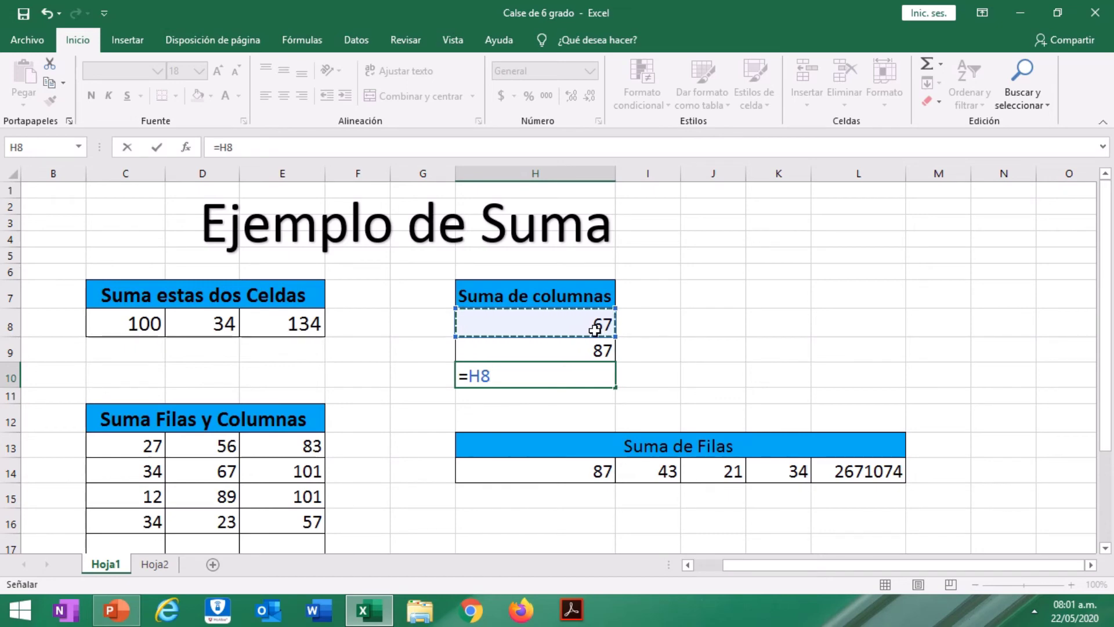
text(+)
click(536, 347)
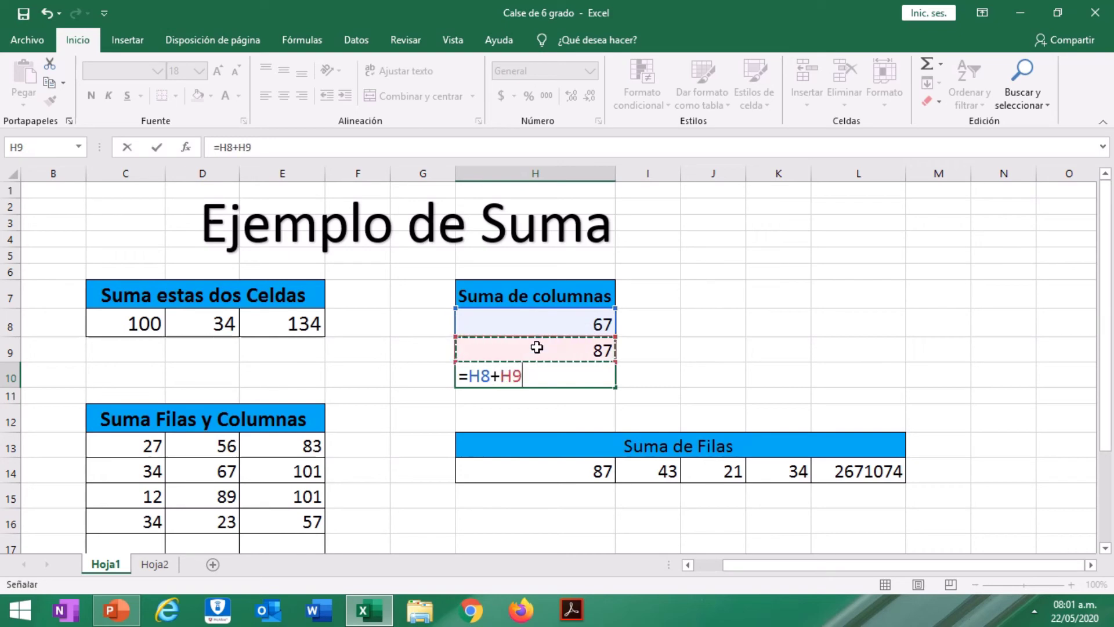
key(Return)
Clear the multiplication formula from cell L14, the result of the Suma de Filas table.
scroll(536, 347, down, 2)
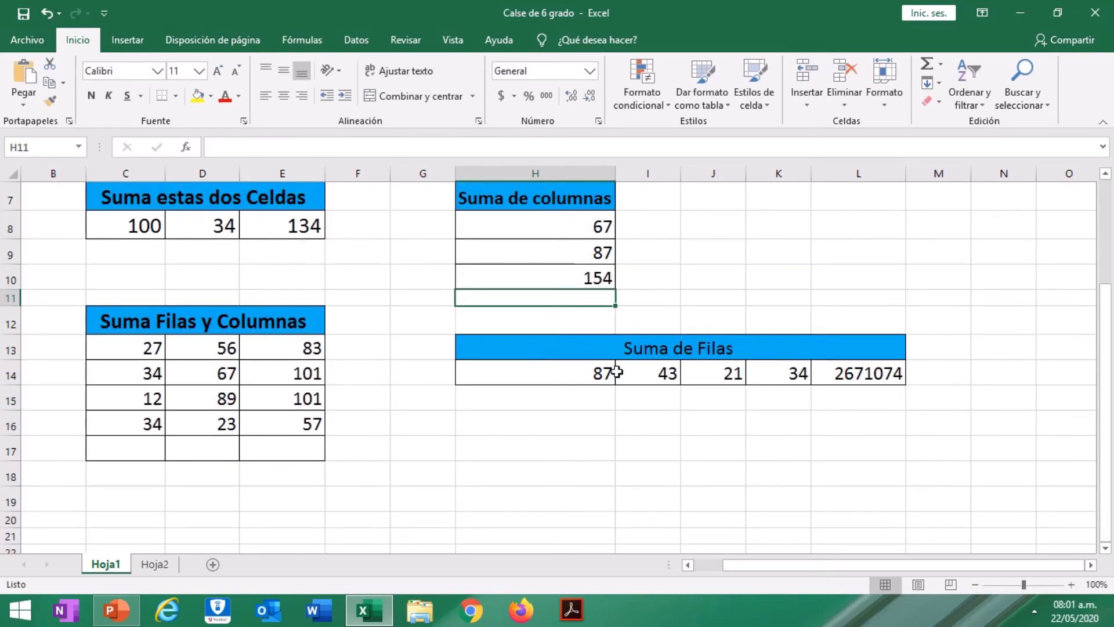
click(824, 371)
key(BackSpace)
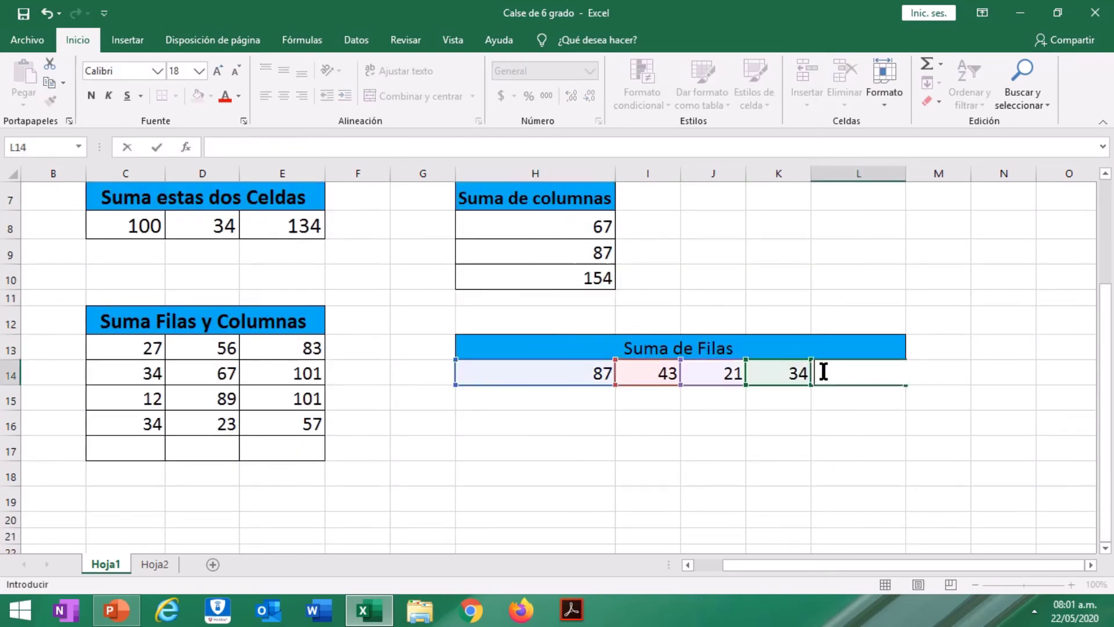
key(Tab)
click(824, 371)
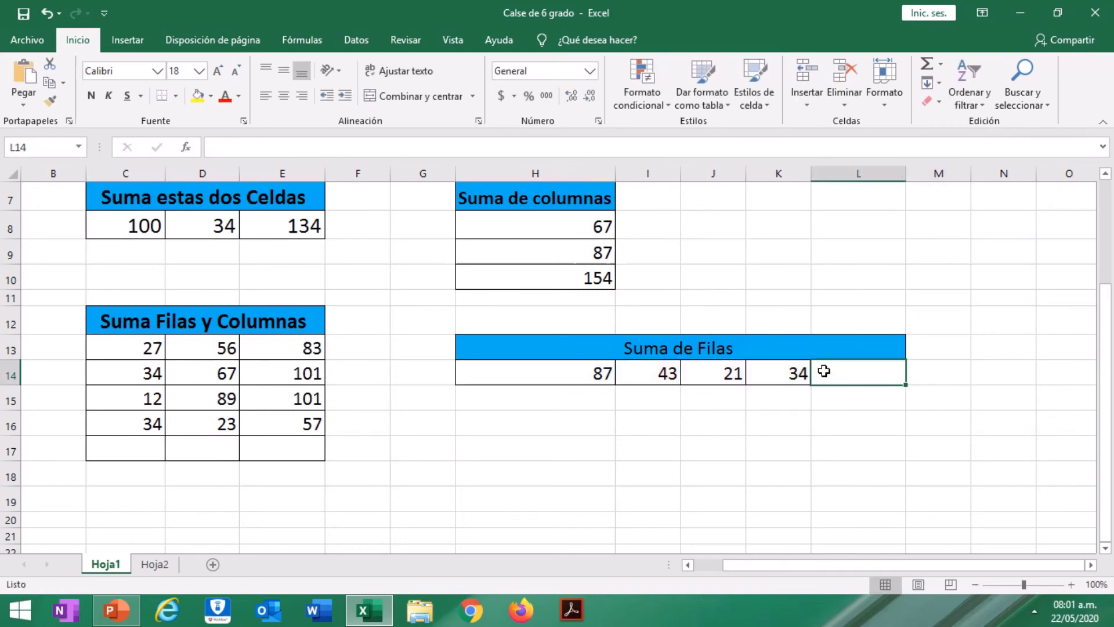
scroll(823, 371, down, 1)
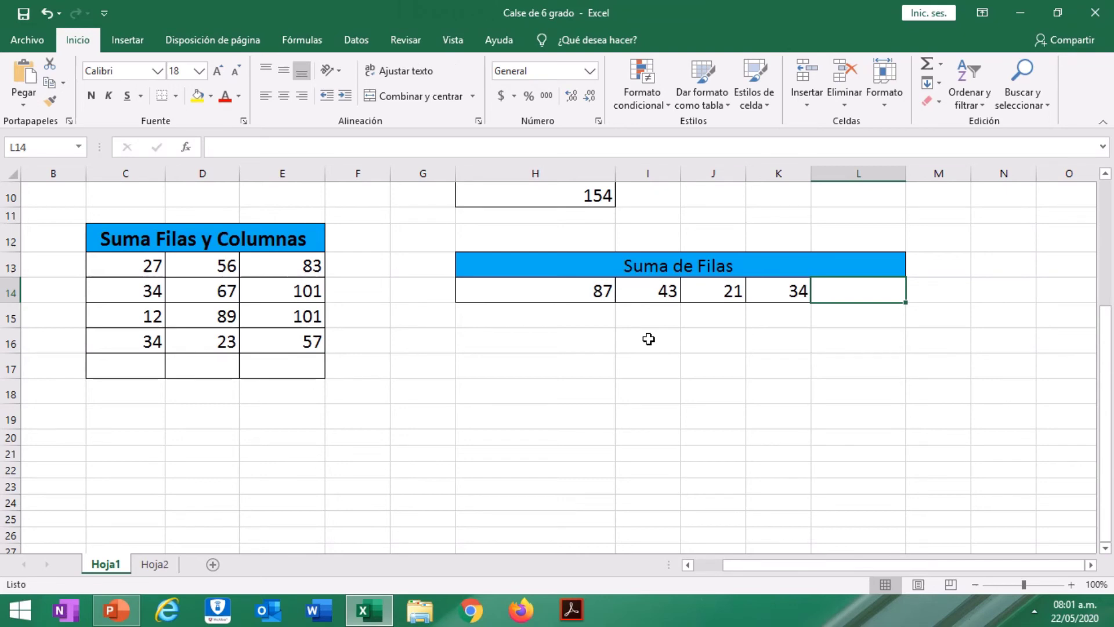
scroll(648, 338, up, 1)
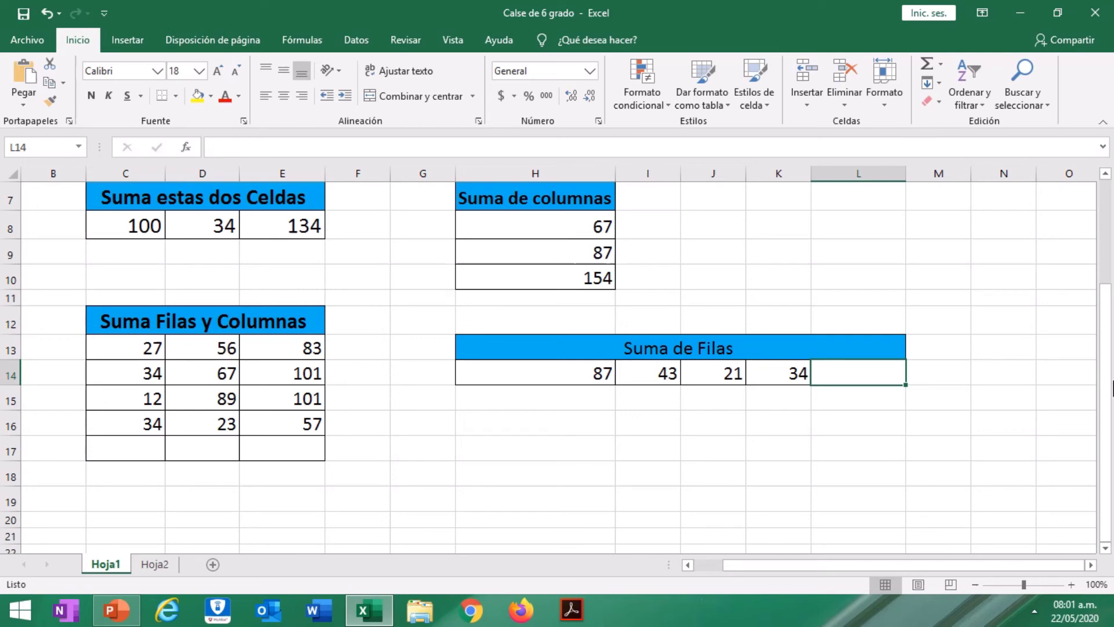
Enter =suma(H14:K14) in cell L14 of the Suma de Filas table, selecting the range on the sheet.
text(=)
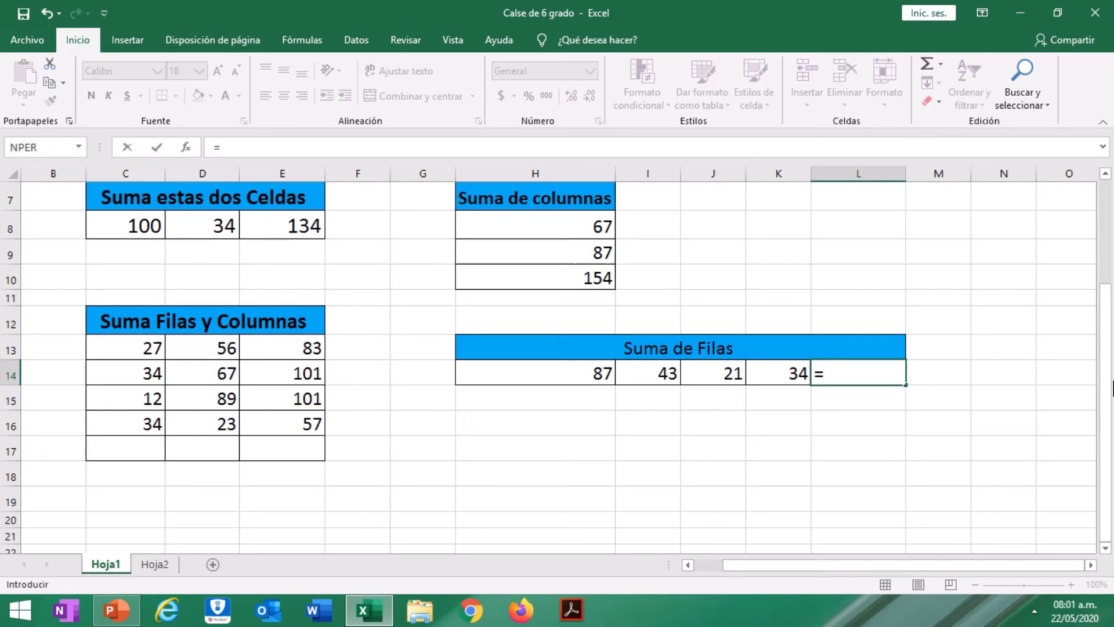
text(suma)
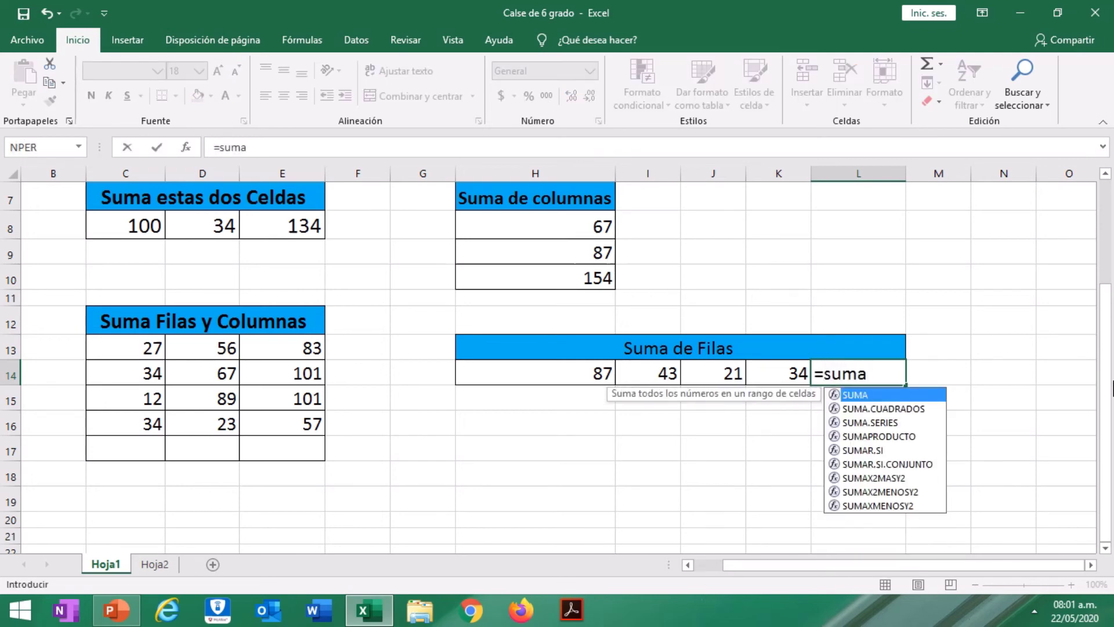
text(()
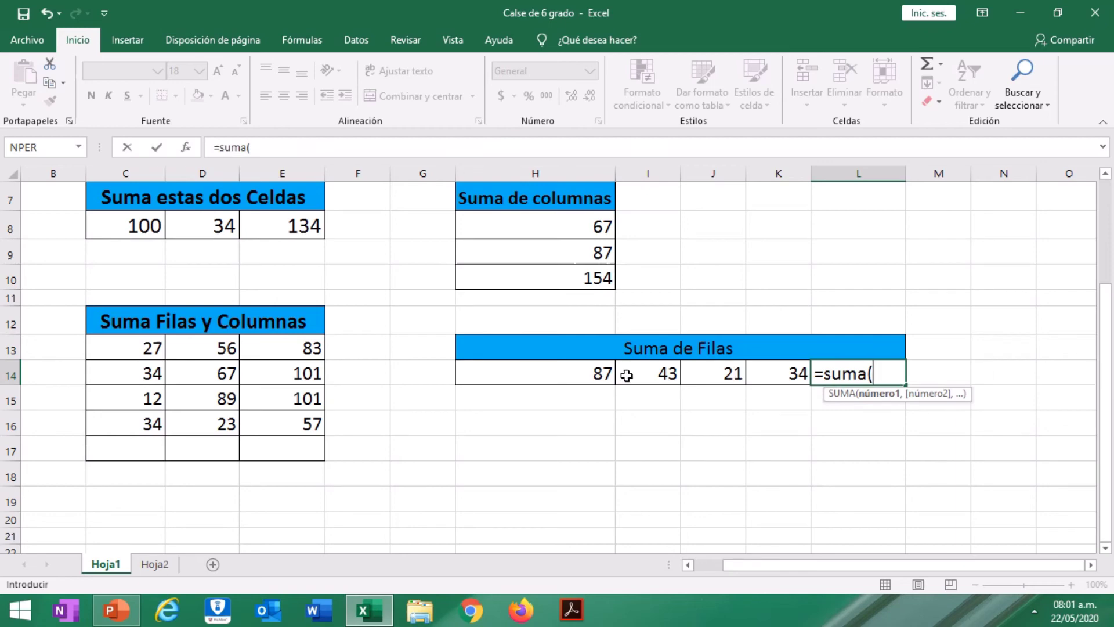
click(602, 378)
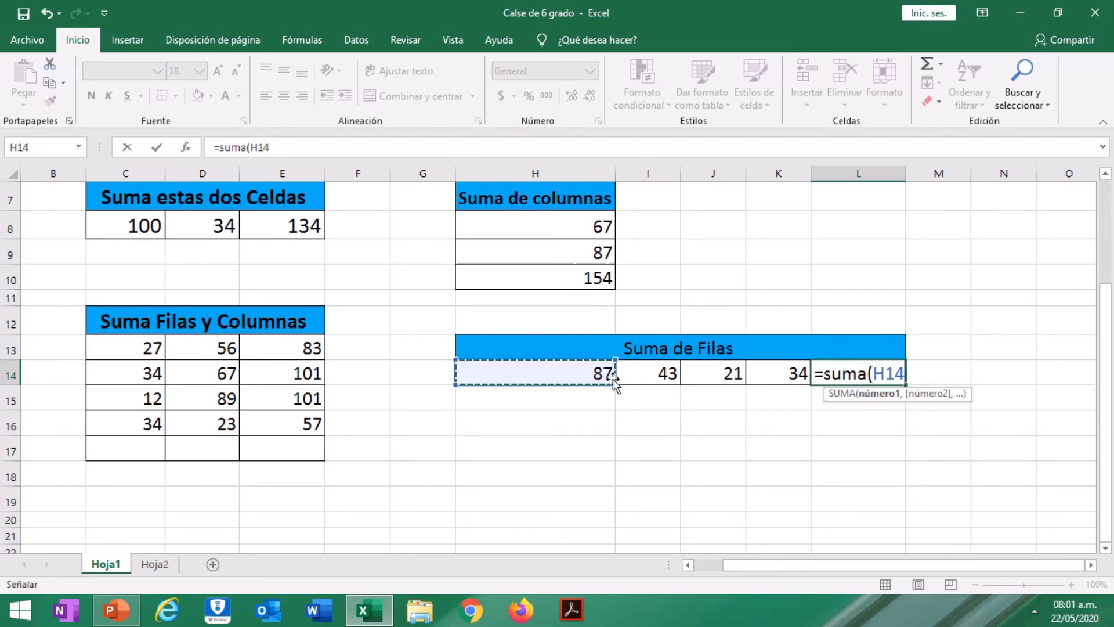
drag(589, 375, 766, 378)
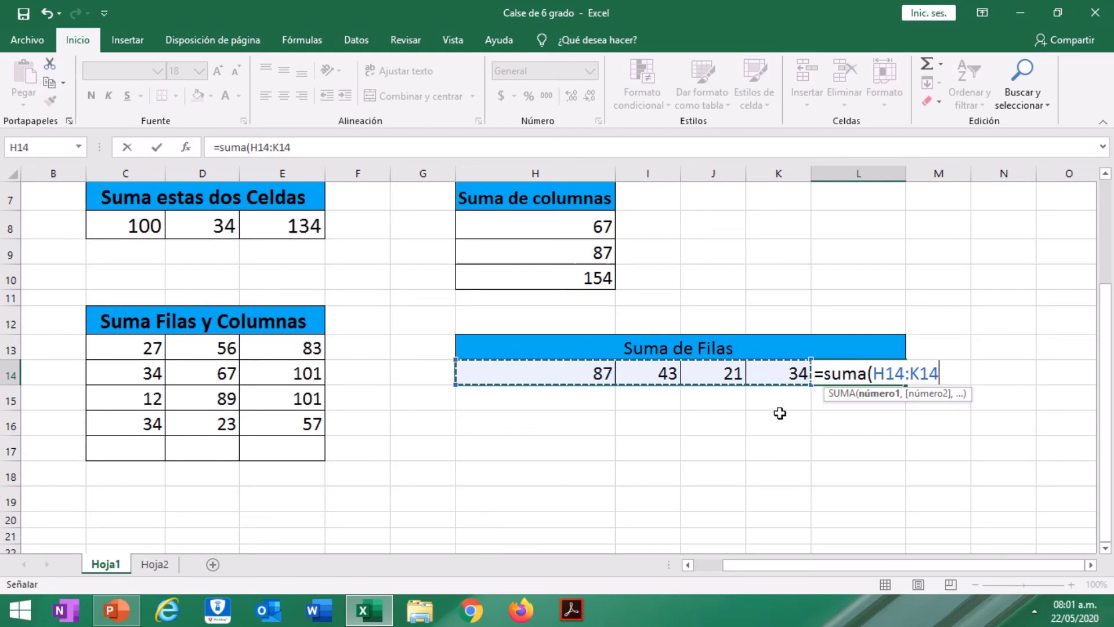
text())
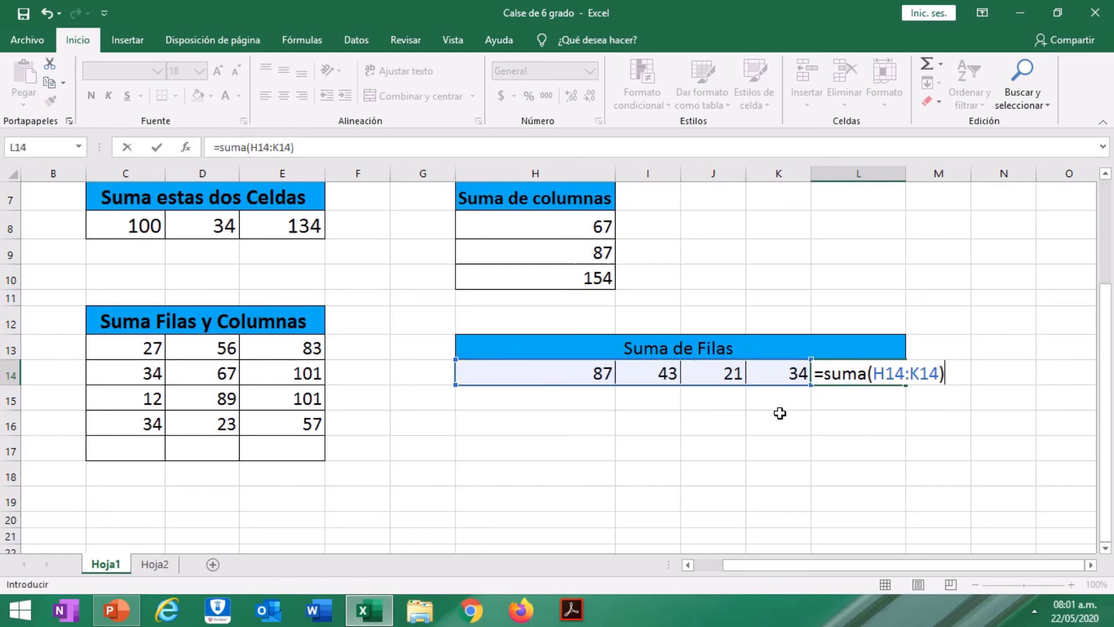
key(Return)
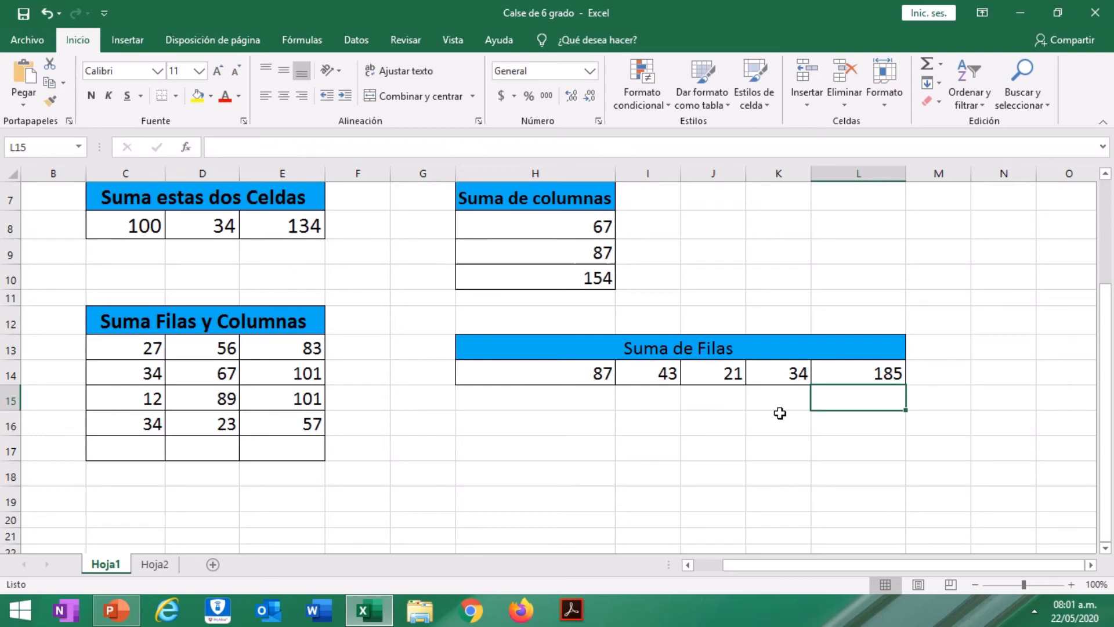
key(Up)
key(Down)
key(Up)
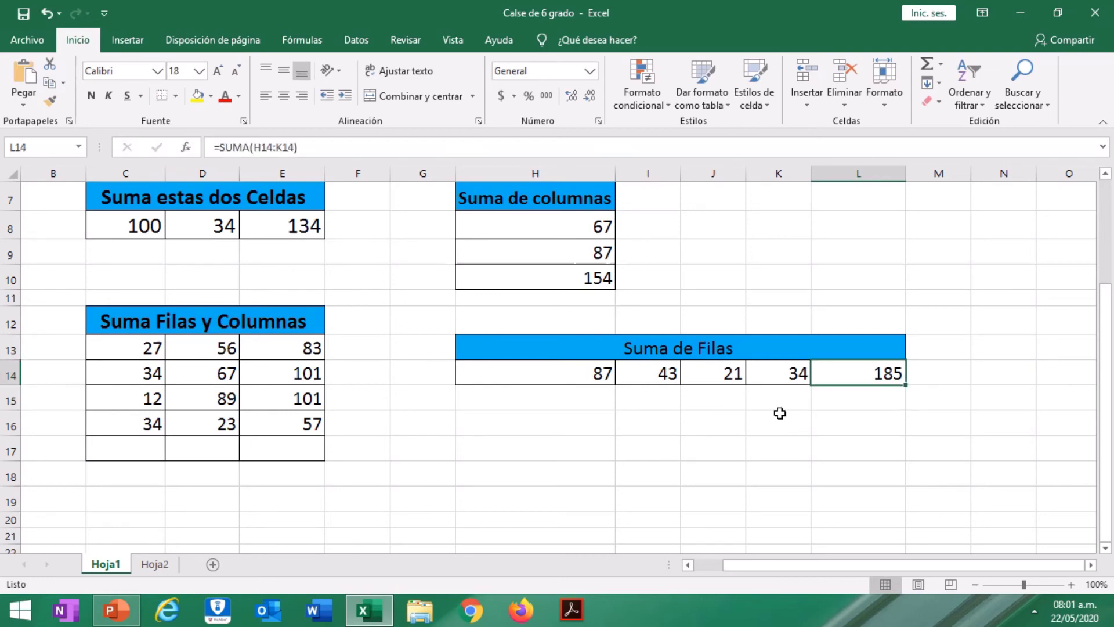
Total the results in E13:E16 with AutoSum in cell E17 of the Suma Filas y Columnas table.
click(293, 451)
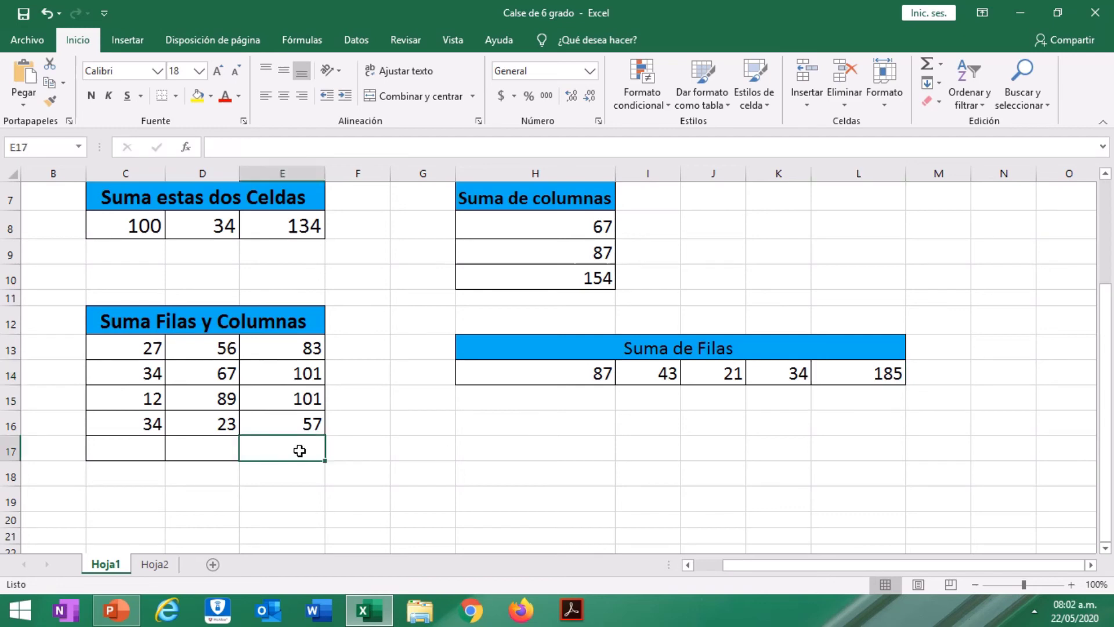
click(925, 66)
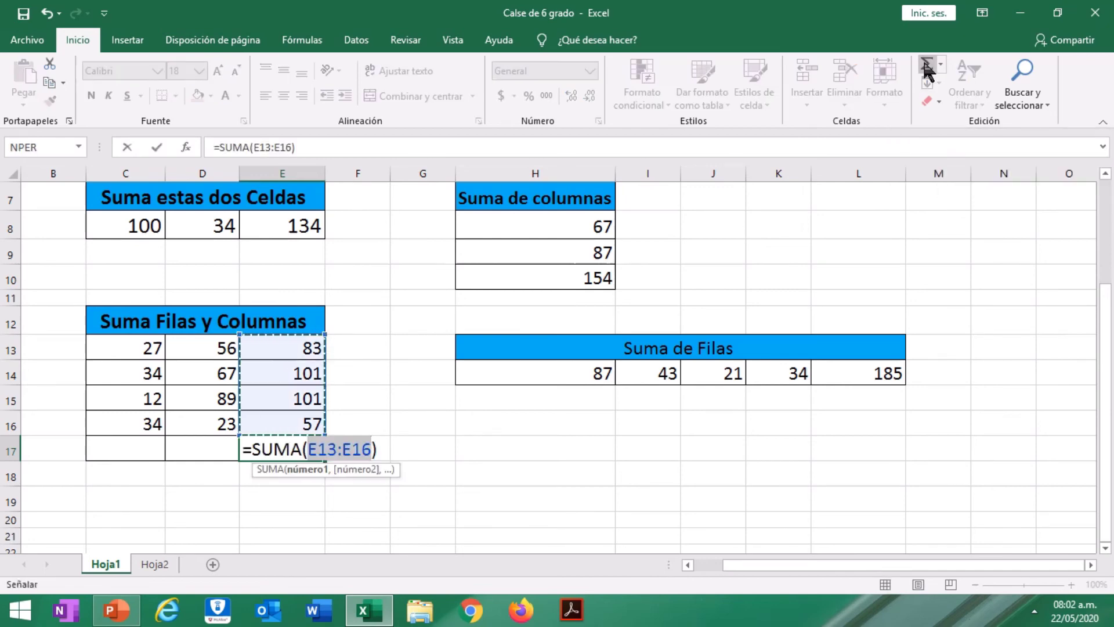
key(Return)
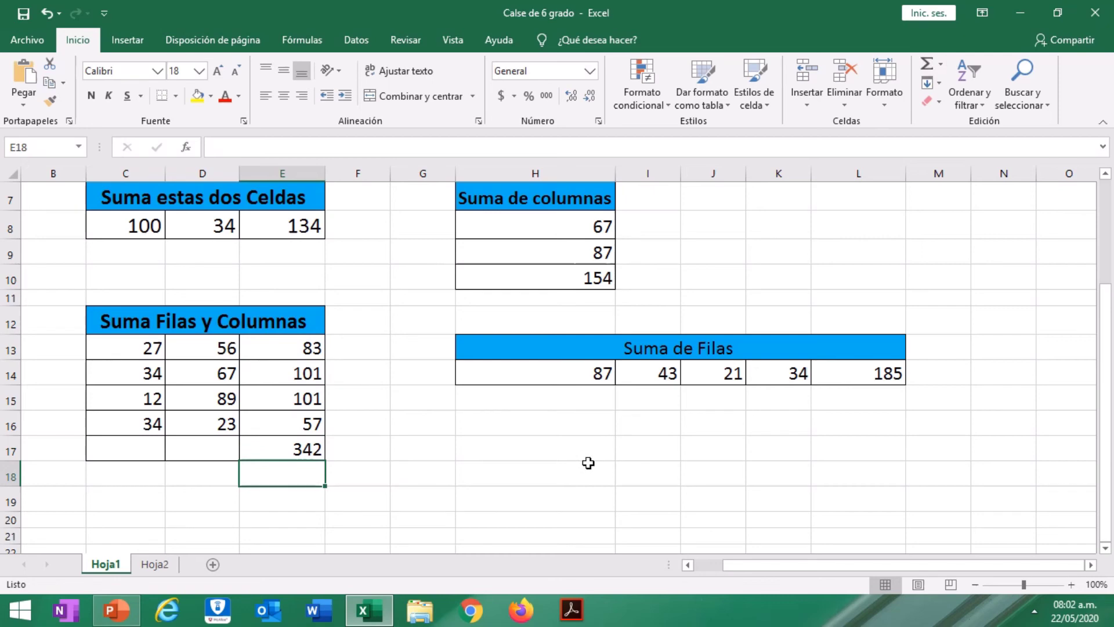
Try the Número format on the result in cell E8 and switch it to the Moneda format.
scroll(589, 463, up, 2)
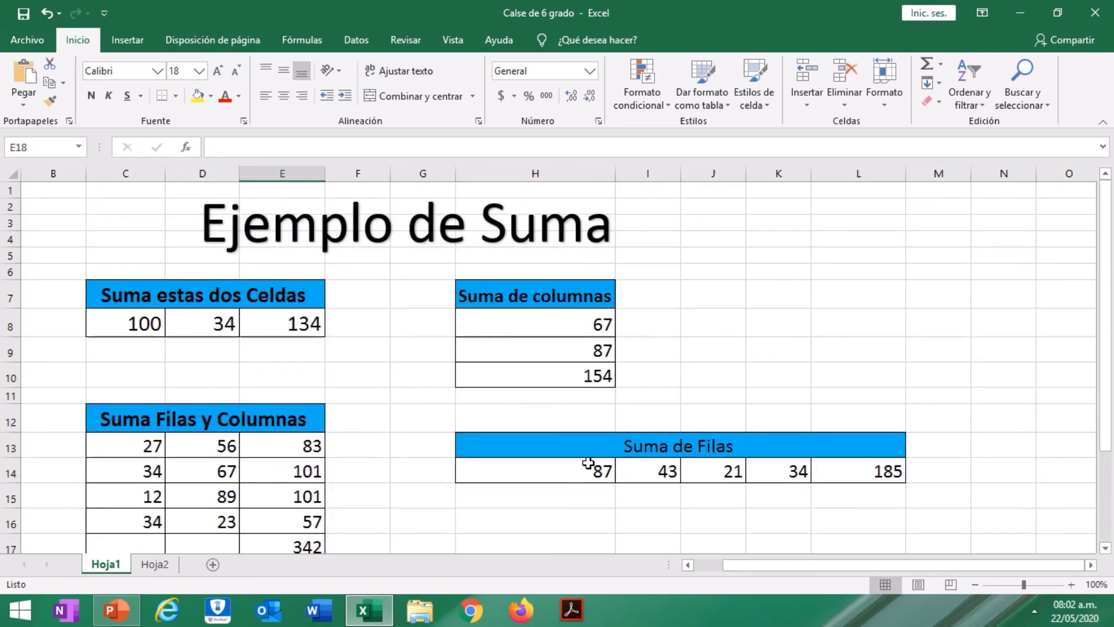
scroll(589, 463, down, 2)
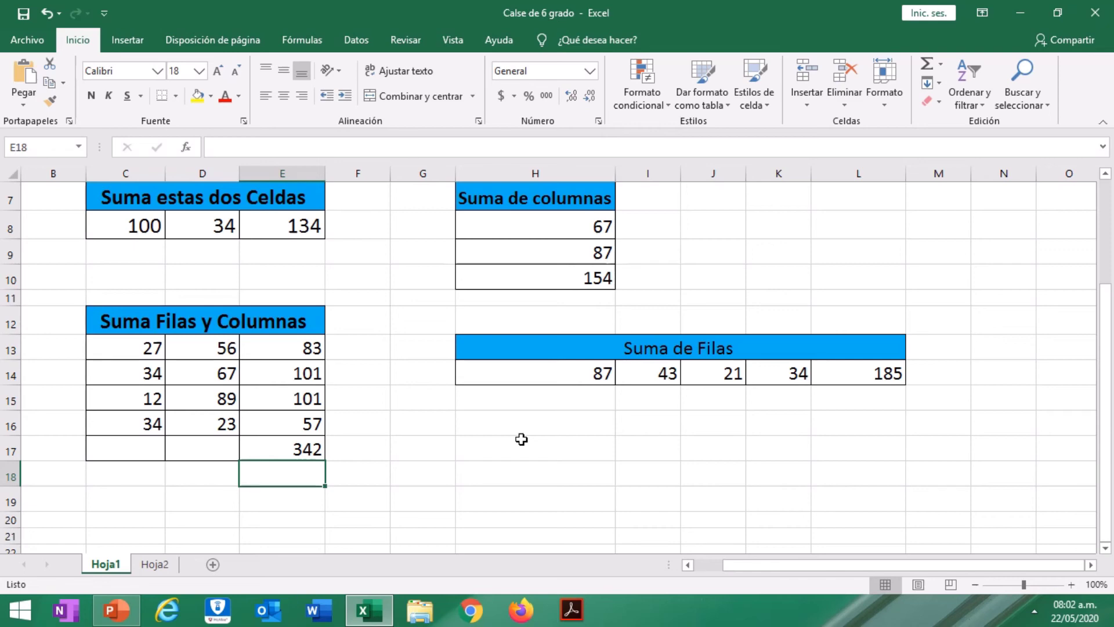
mouse_move(1102, 523)
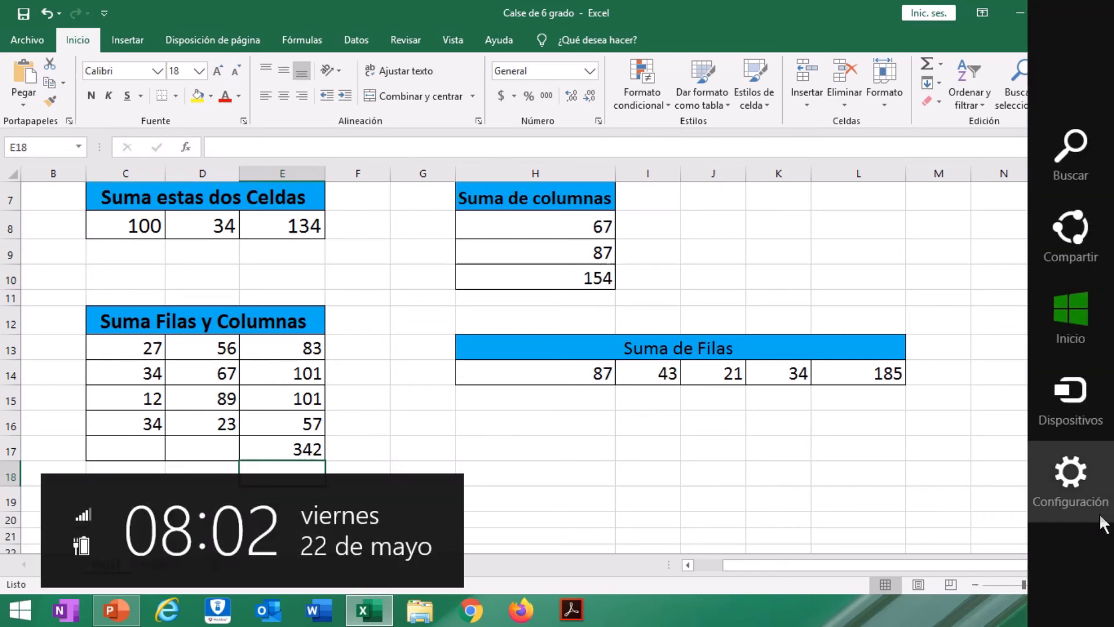
click(284, 226)
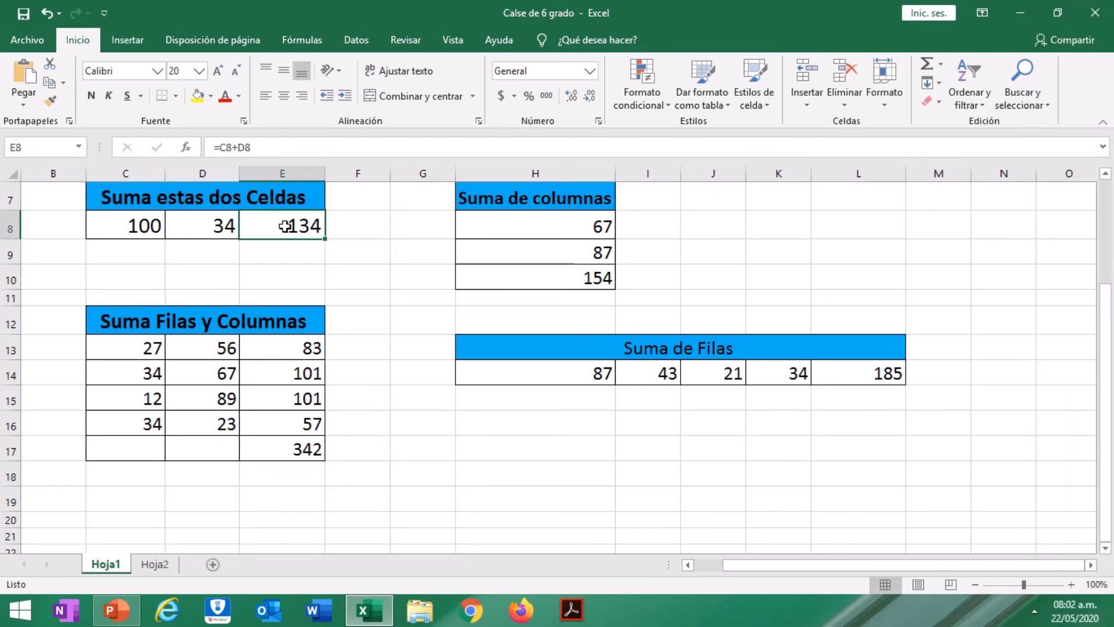
click(591, 70)
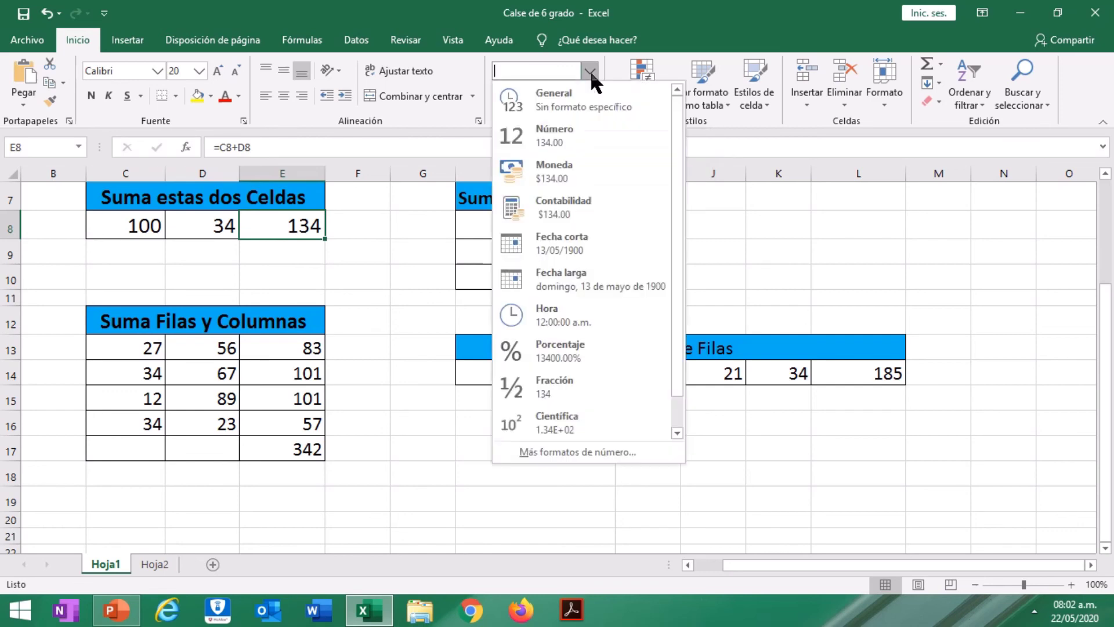
click(569, 126)
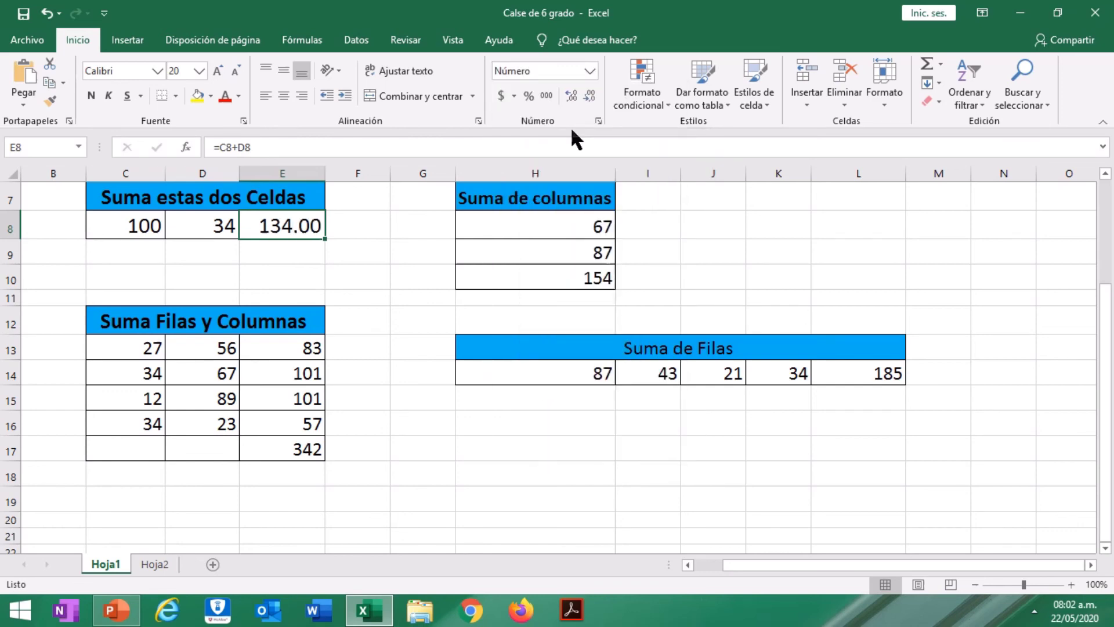
click(587, 69)
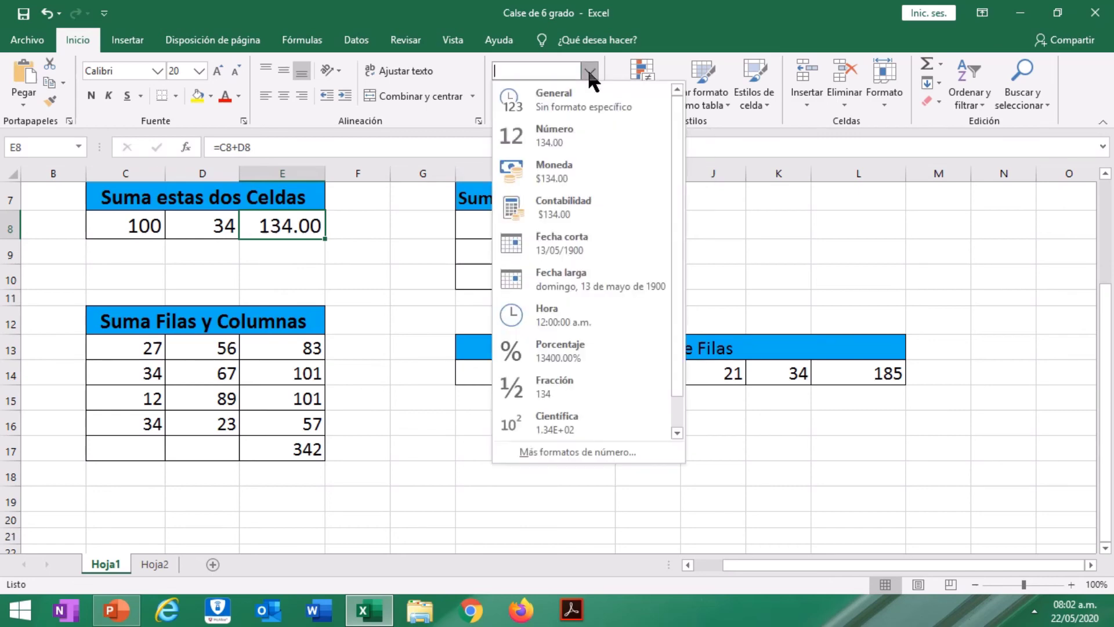
click(581, 165)
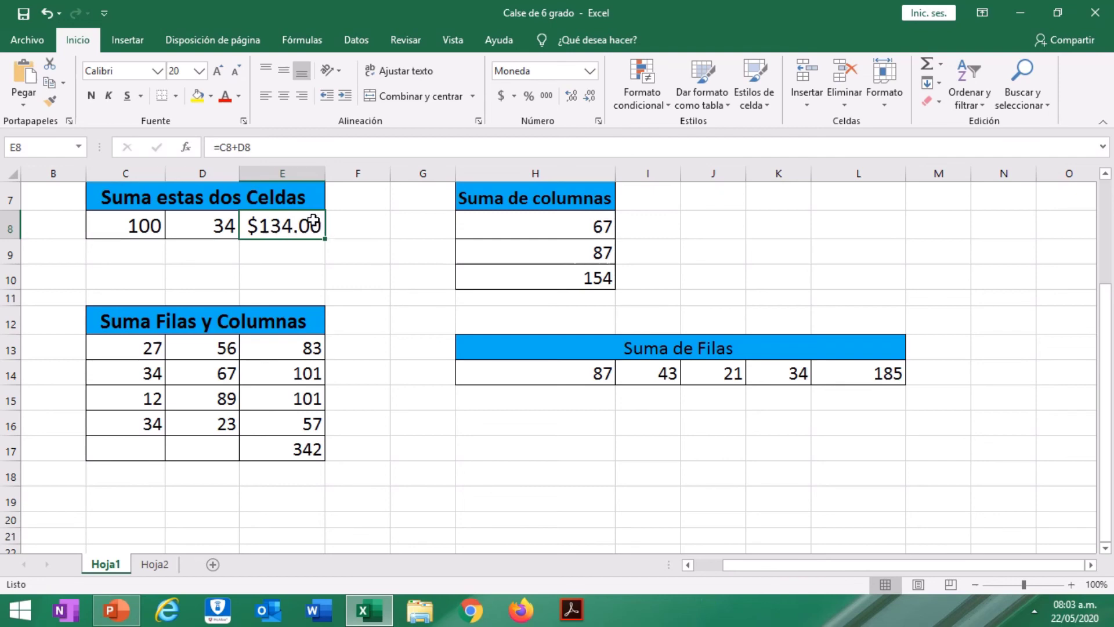
Apply the Moneda number format to the results in cells E13 through E17 of the Suma Filas y Columnas table.
click(308, 449)
click(288, 350)
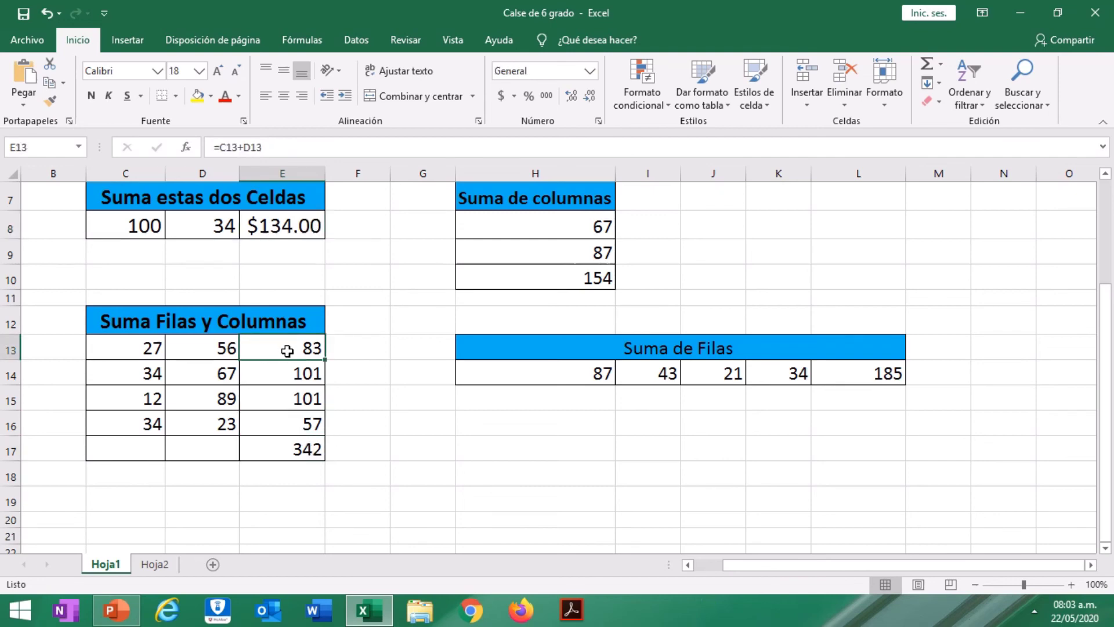
click(364, 387)
drag(291, 348, 297, 450)
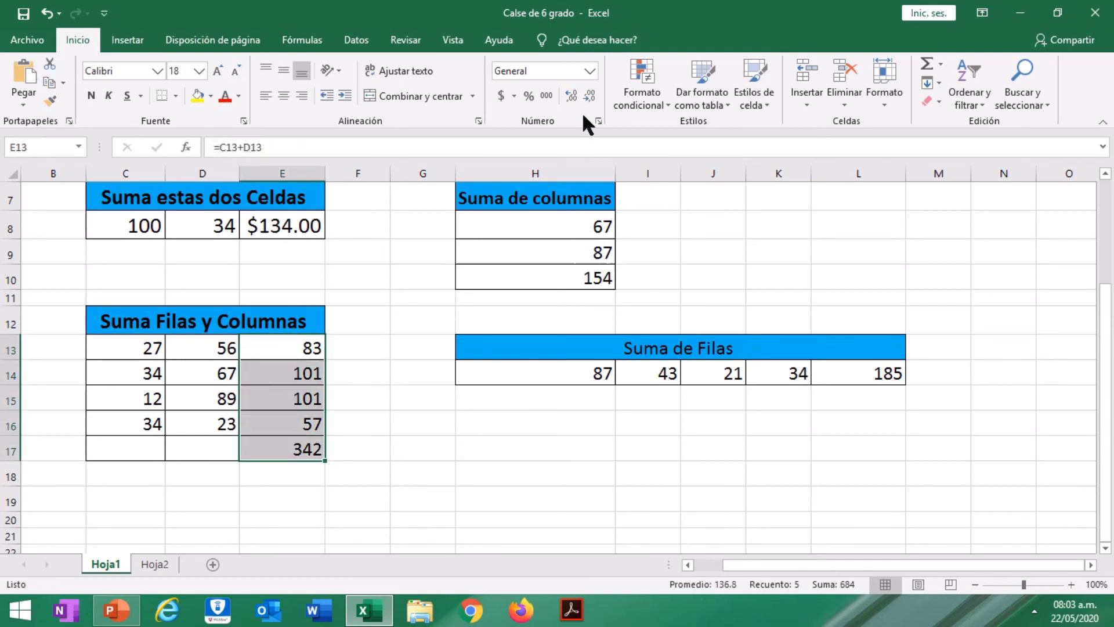
click(591, 71)
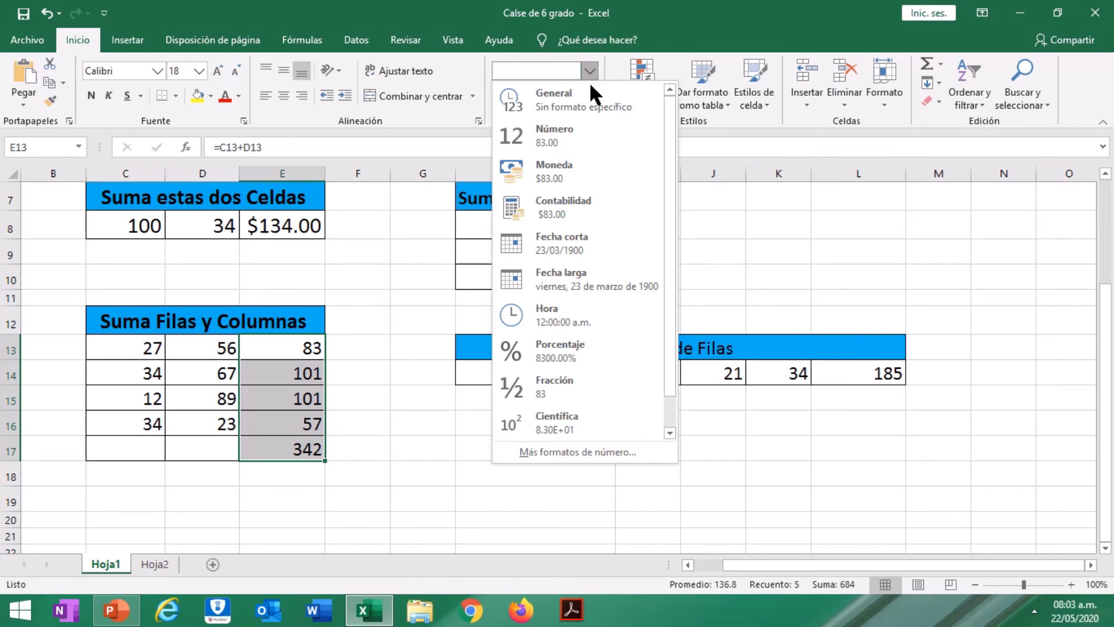
click(573, 163)
click(406, 449)
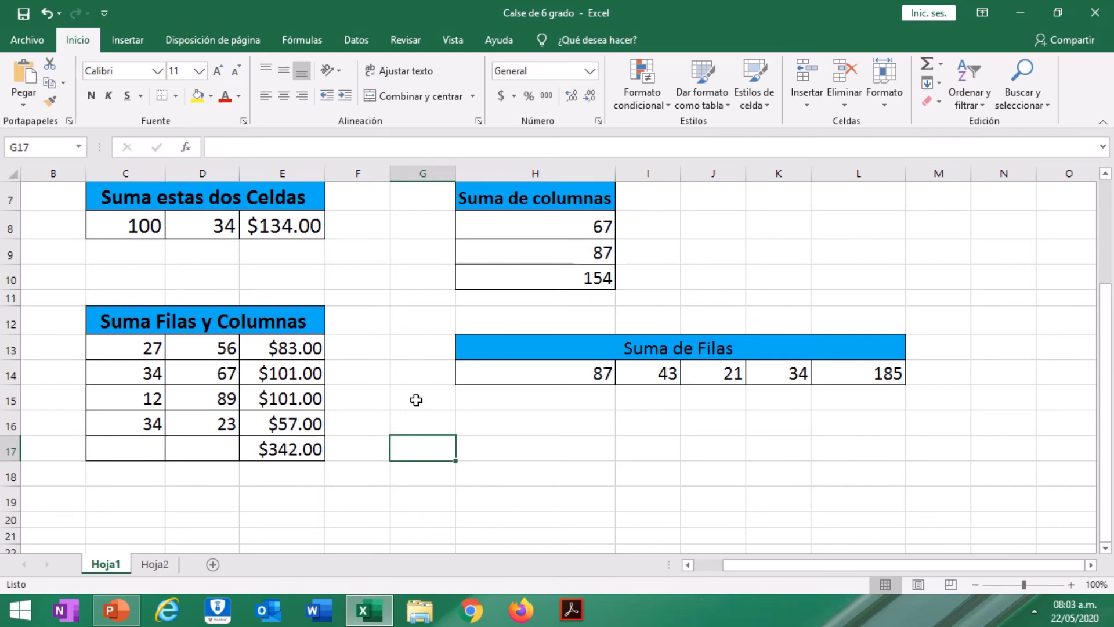
click(853, 372)
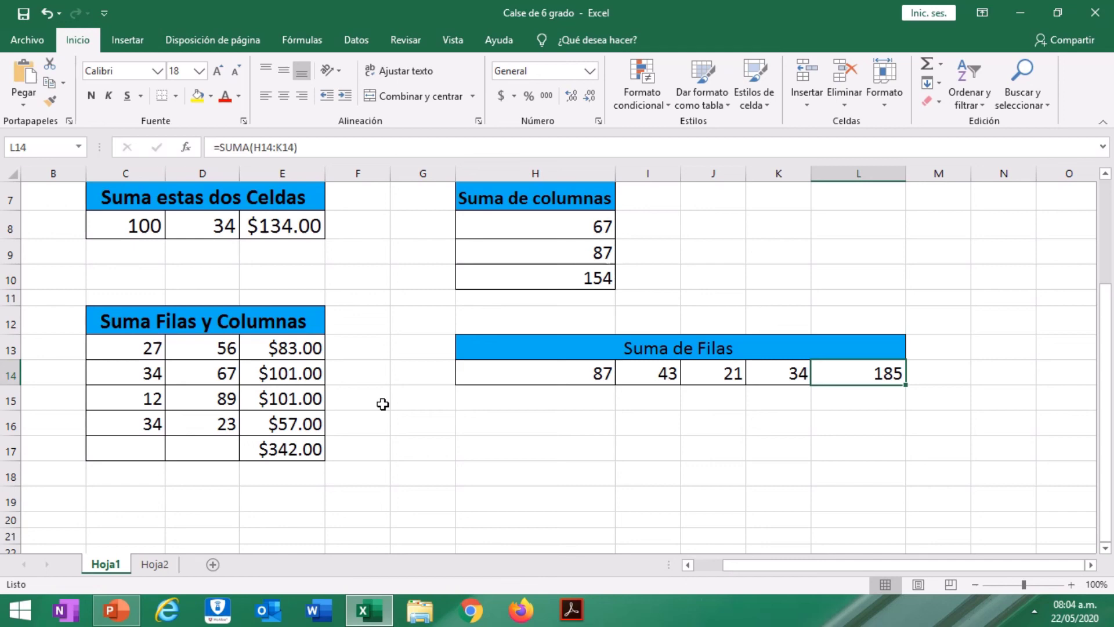
click(393, 389)
click(515, 374)
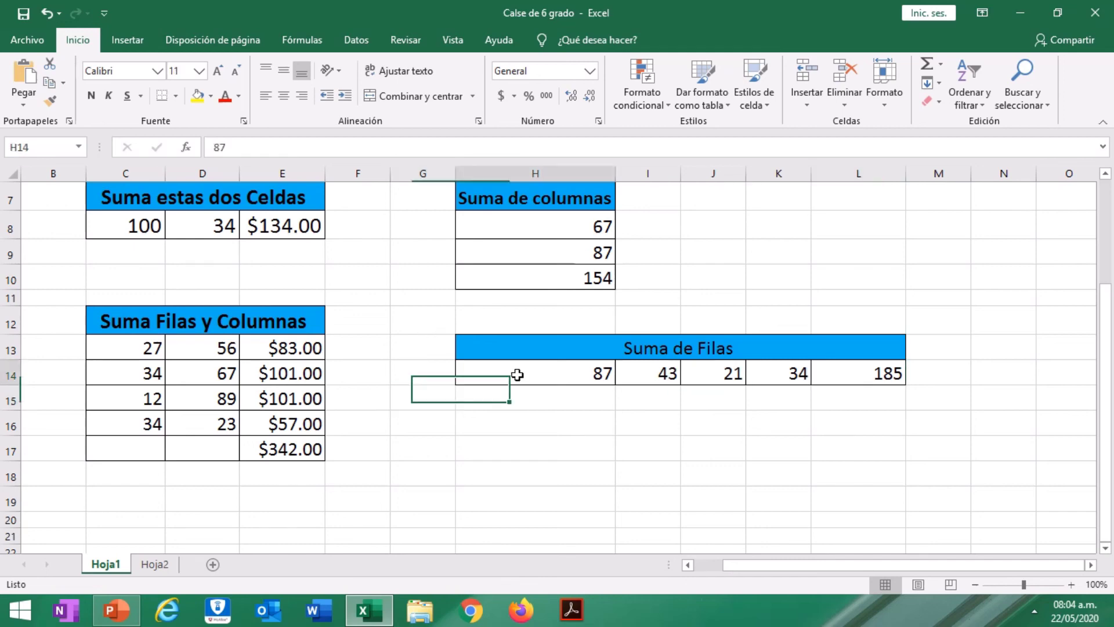
click(423, 425)
click(508, 447)
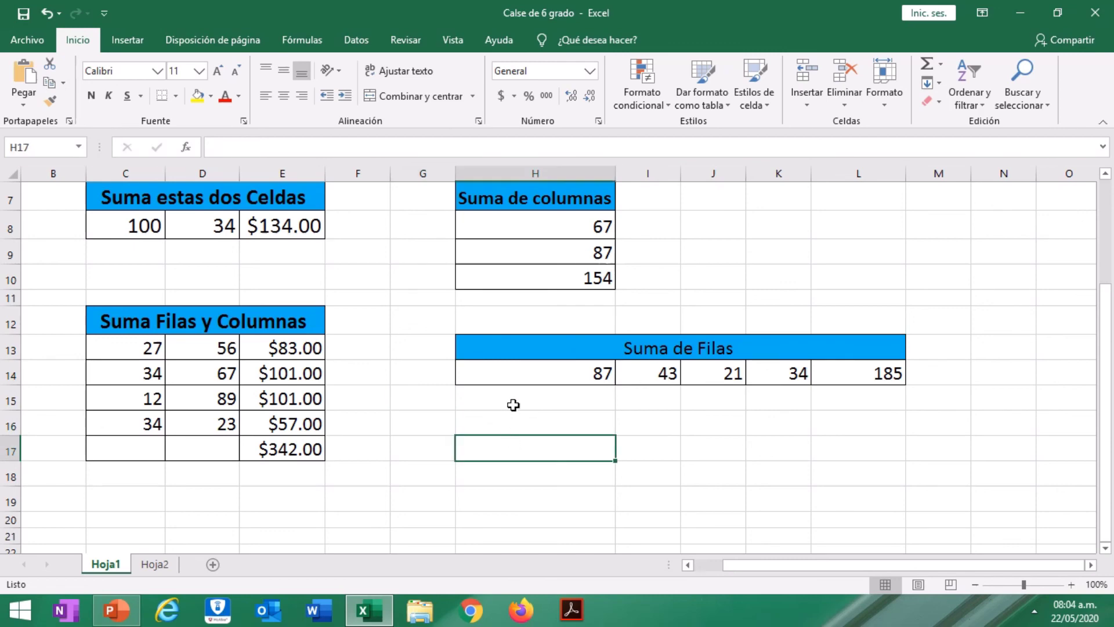
click(516, 423)
click(586, 459)
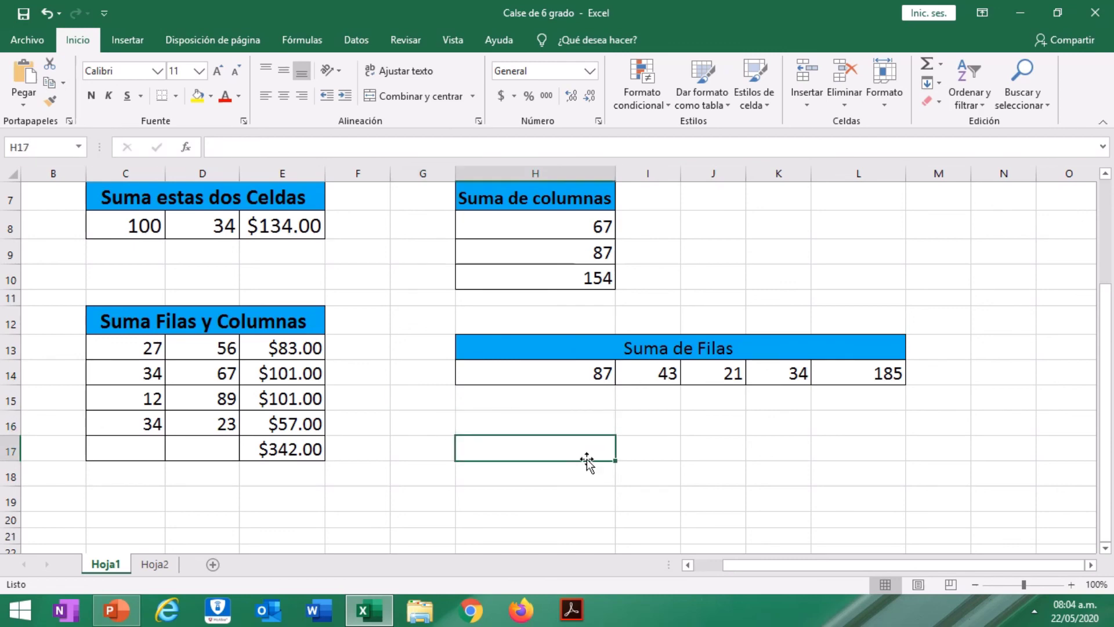
click(521, 421)
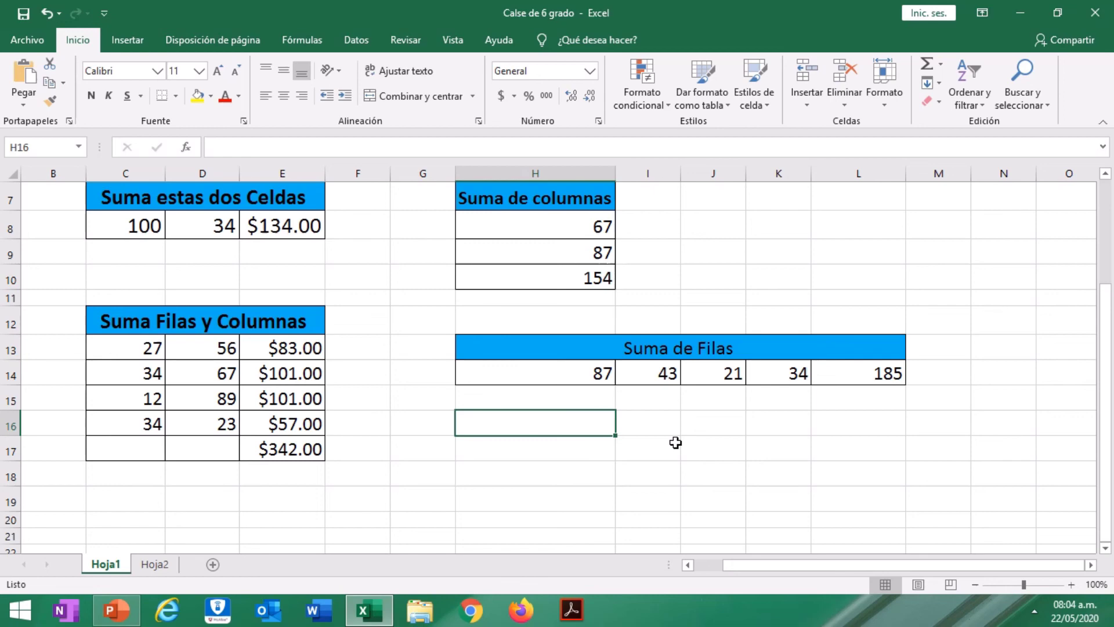
click(554, 230)
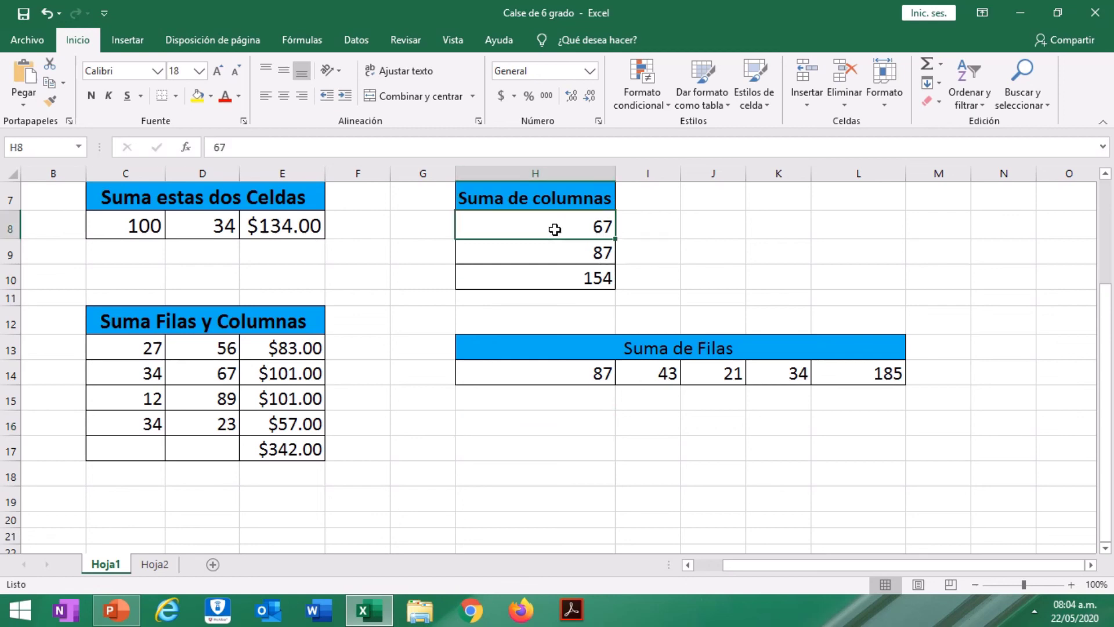
Enter 25 in cell H16 below the Suma de Filas table and enlarge its font to size 22.
click(548, 420)
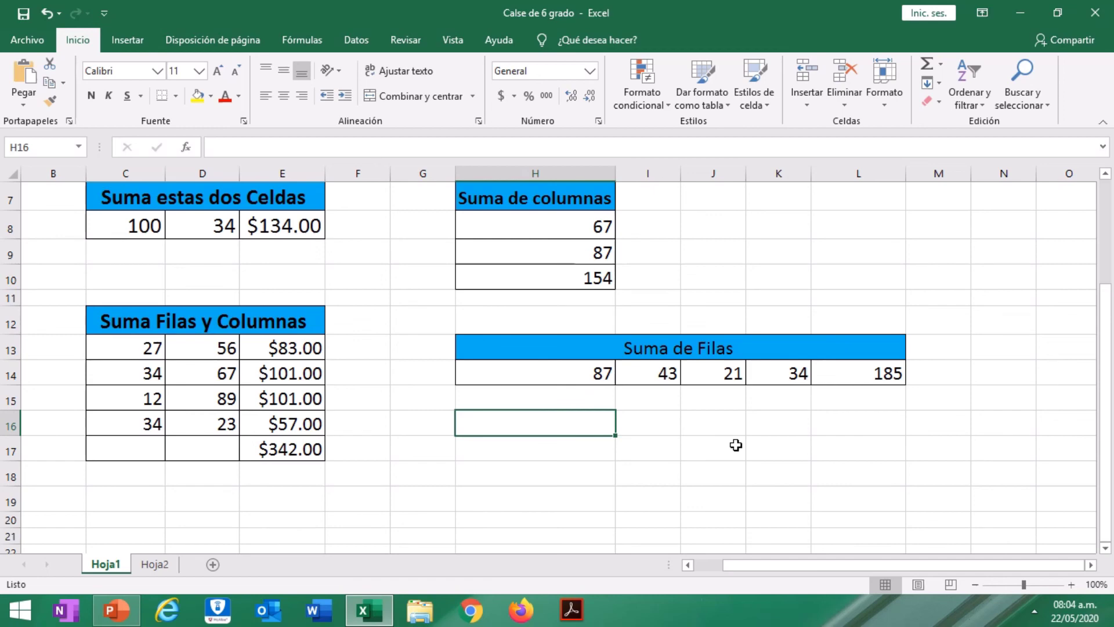
text(25)
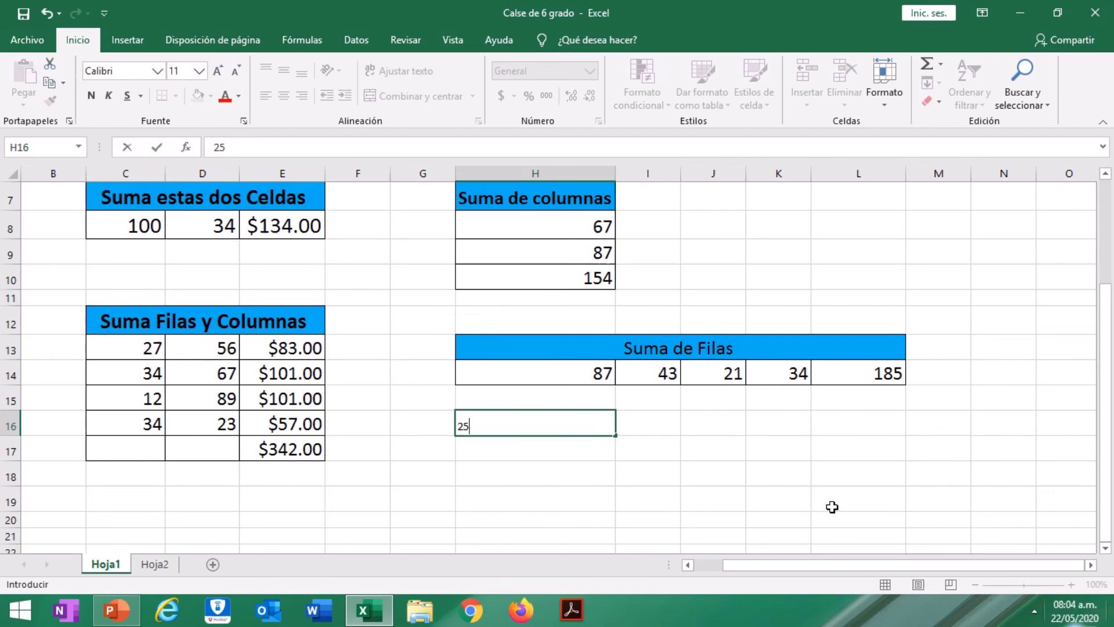
click(675, 456)
click(537, 425)
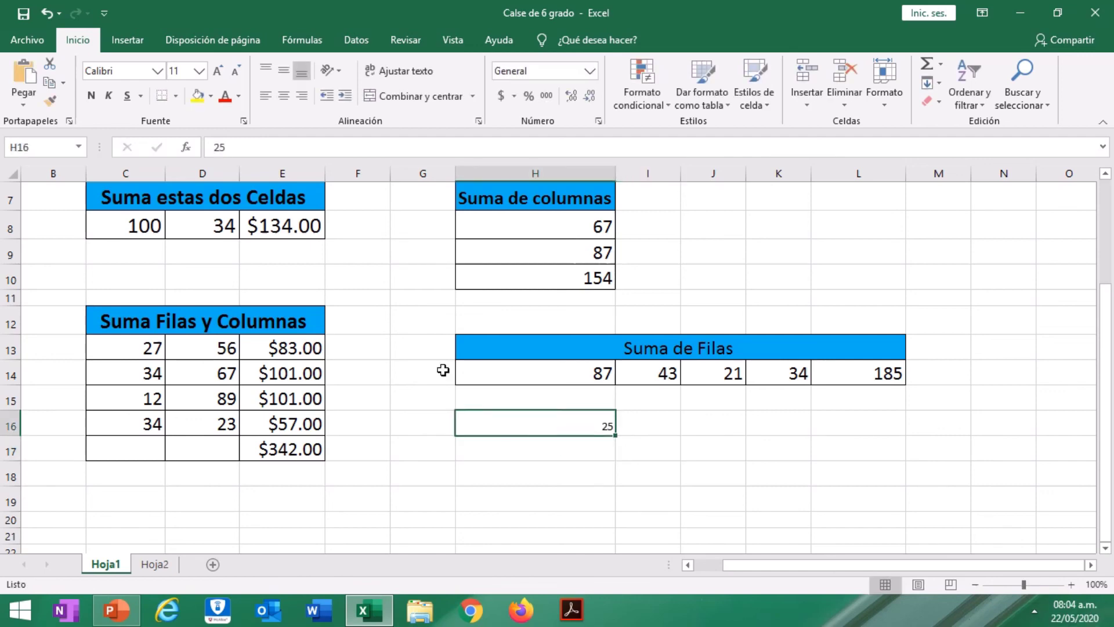
click(219, 71)
click(219, 71)
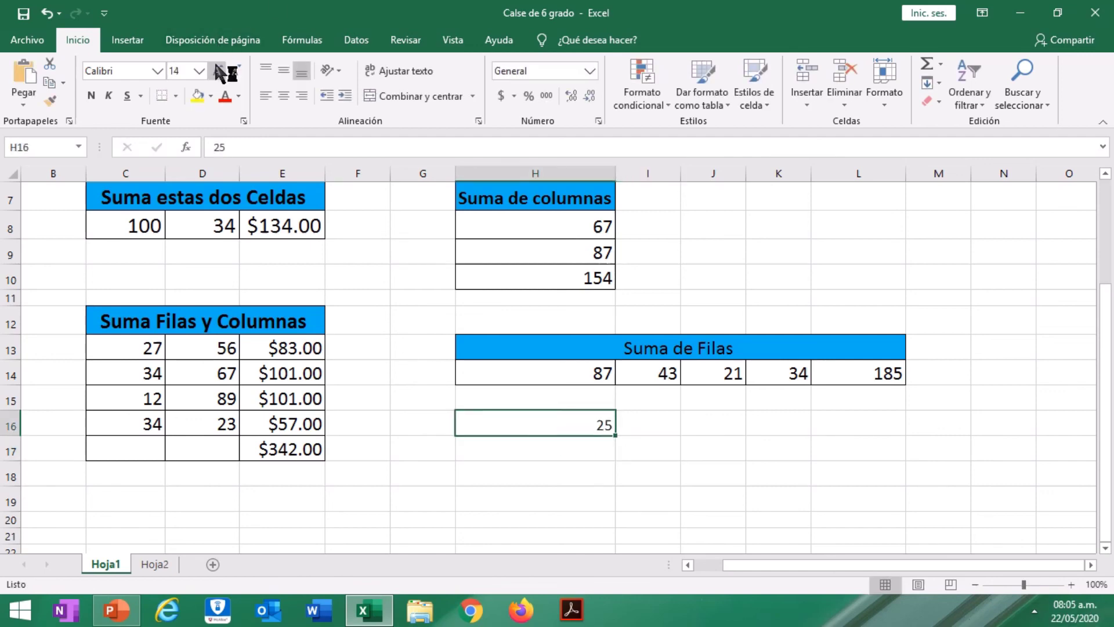
click(219, 70)
click(219, 71)
click(219, 71)
click(220, 71)
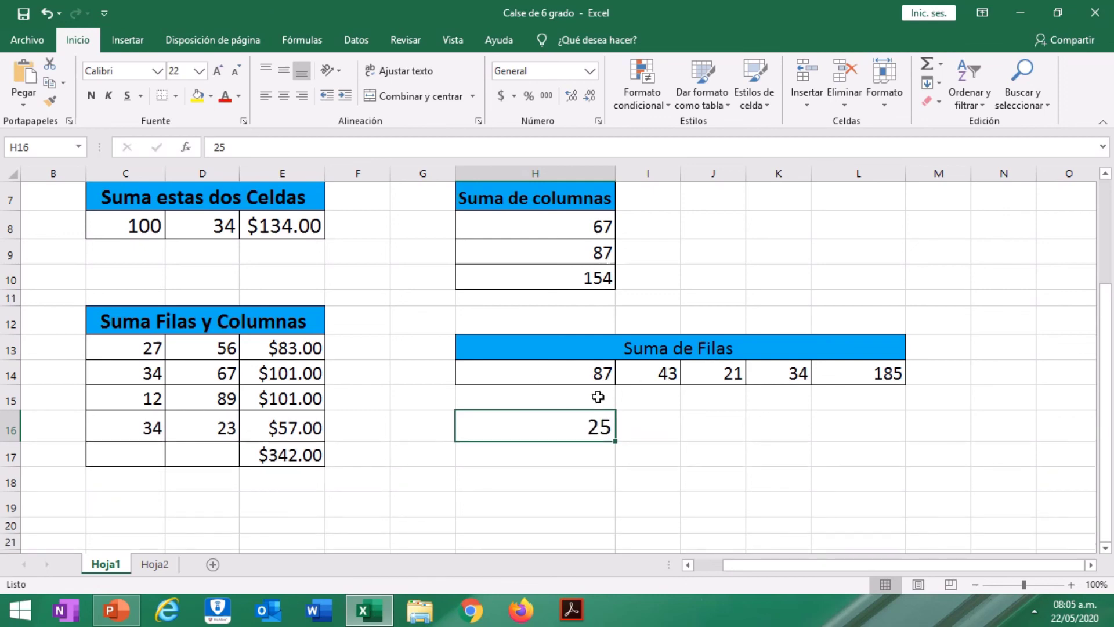
click(636, 428)
click(590, 427)
click(651, 428)
click(551, 484)
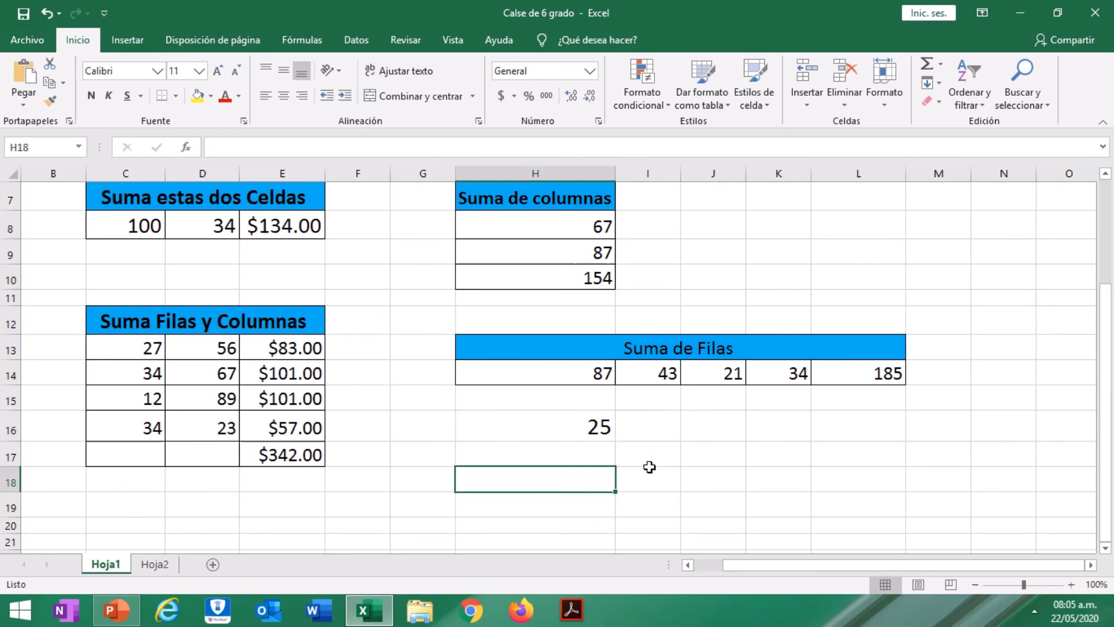
click(591, 454)
click(628, 428)
click(606, 430)
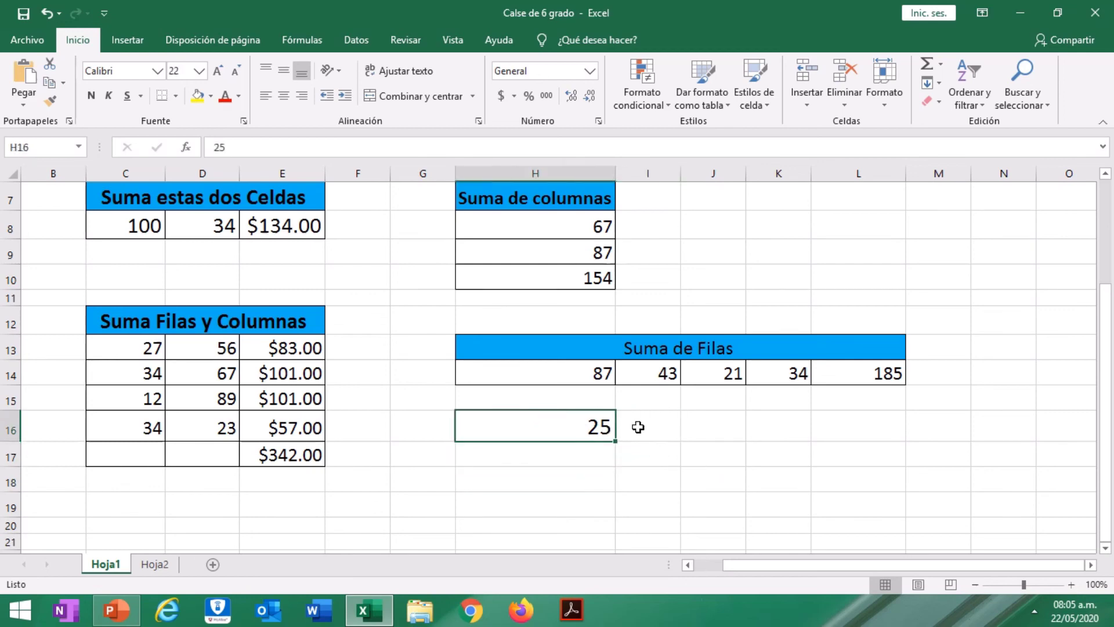
click(641, 428)
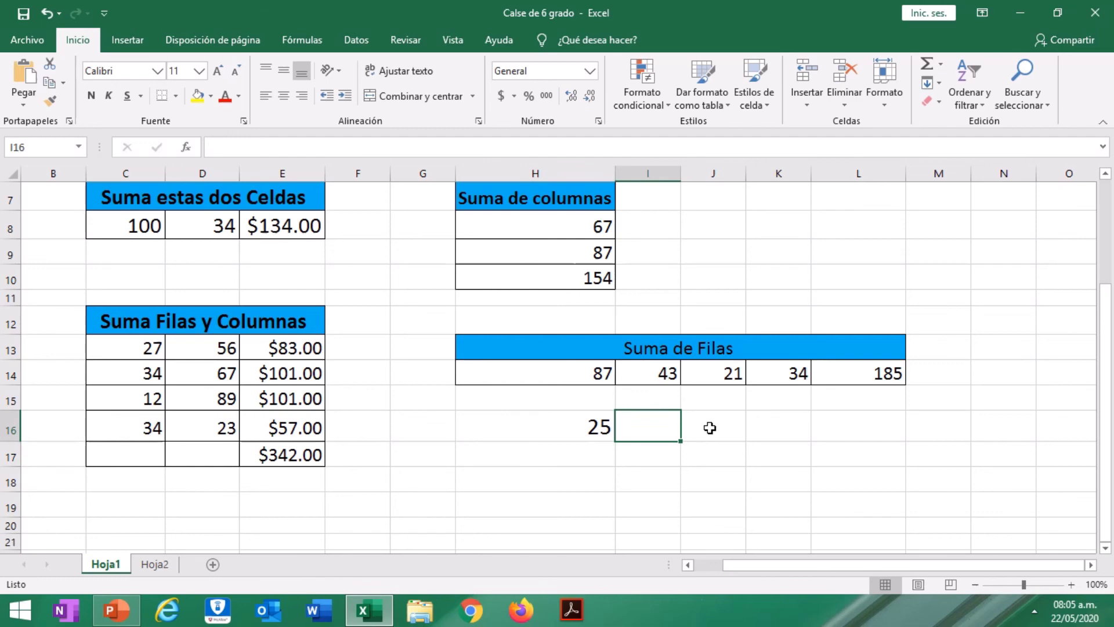
text(=)
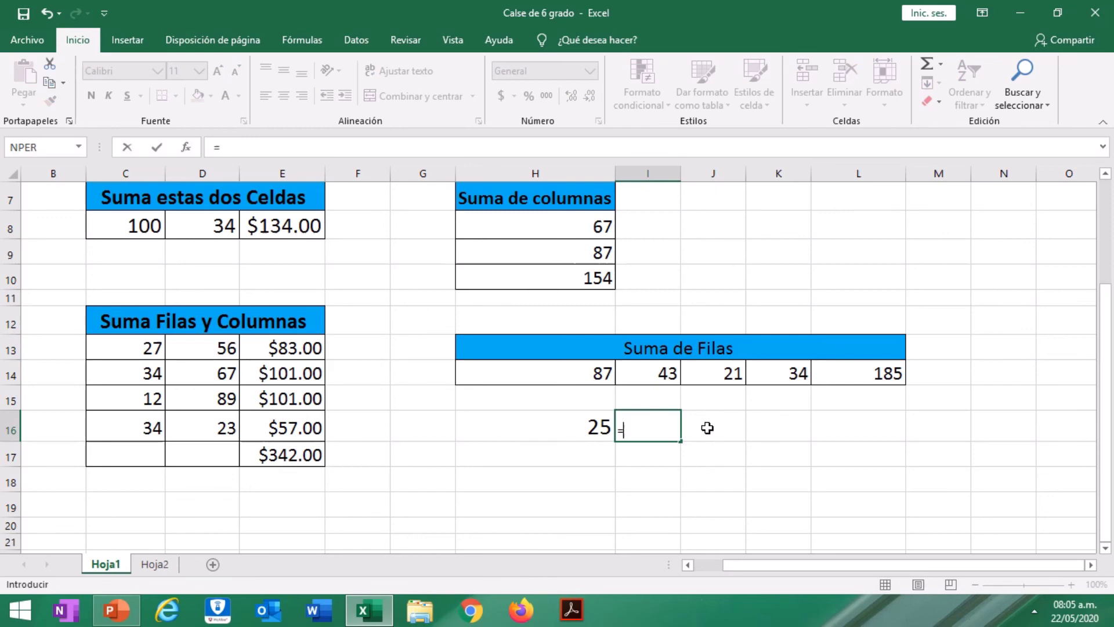
text(25)
key(BackSpace)
key(BackSpace)
key(BackSpace)
key(Return)
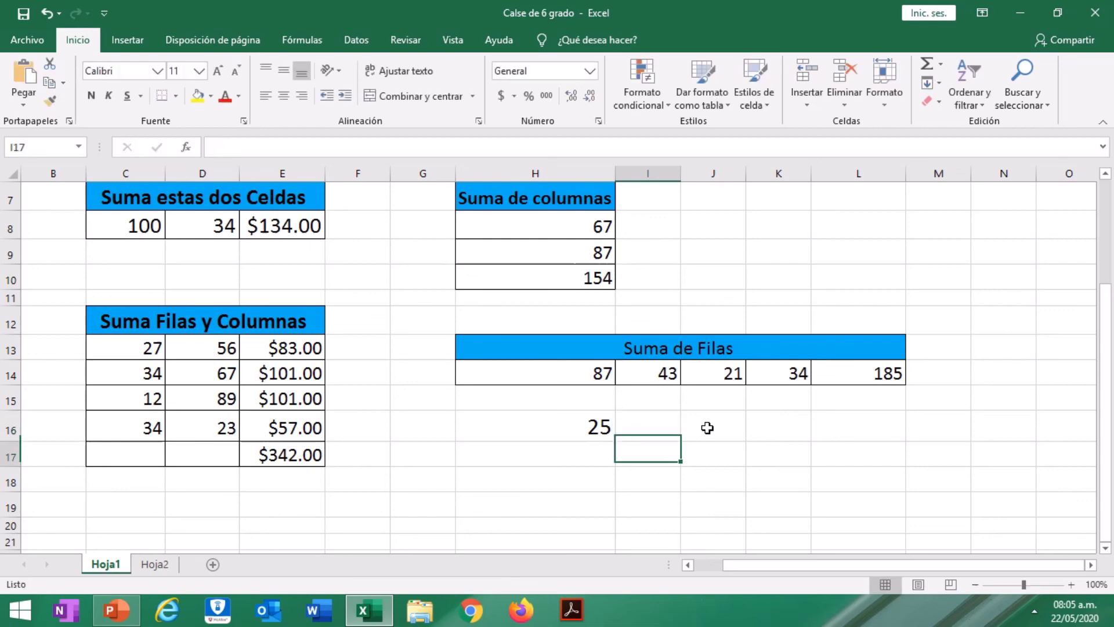
Enlarge the font of the empty cell I16 to size 22.
key(Up)
click(218, 71)
click(218, 71)
click(218, 71)
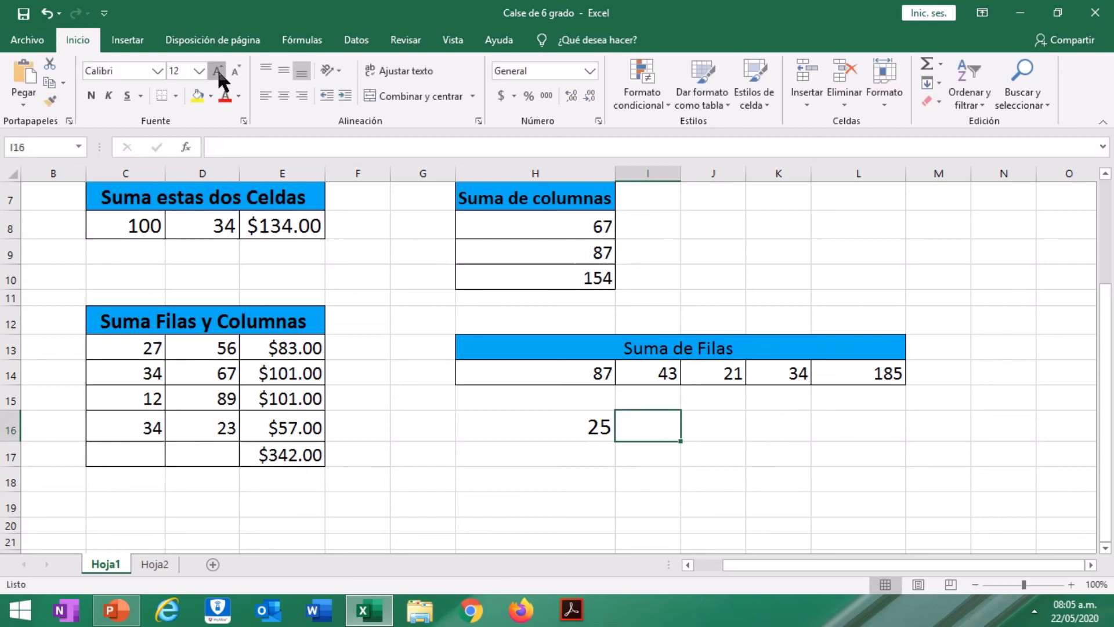
click(217, 68)
click(217, 68)
click(217, 68)
Enter the percentage formula =25*70% in cell I16 beside the 25.
text(25)
key(BackSpace)
key(BackSpace)
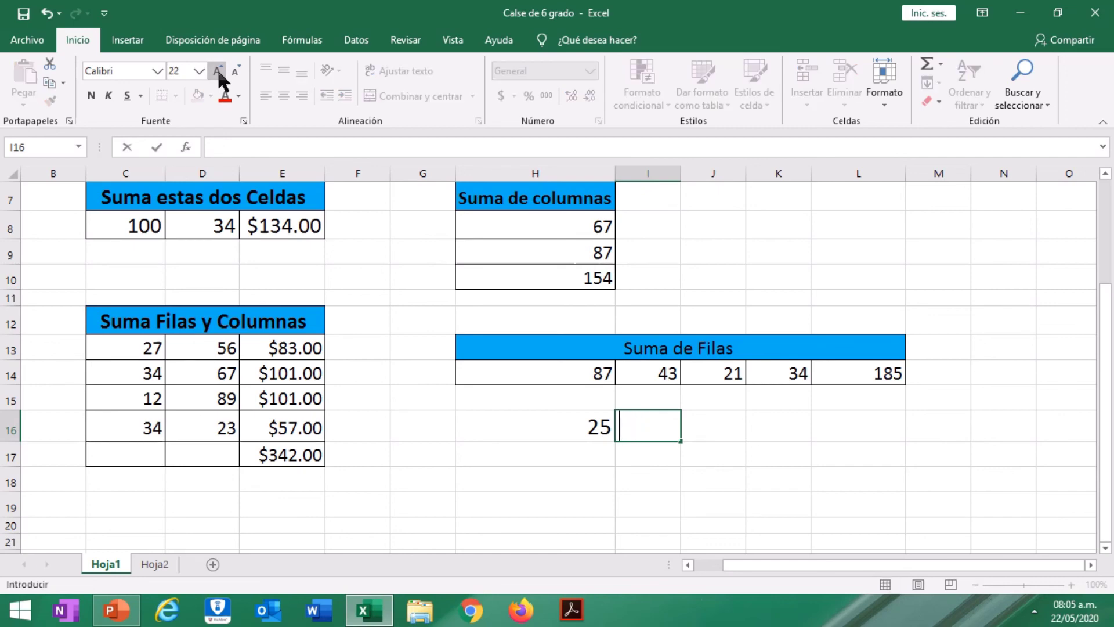
text(=)
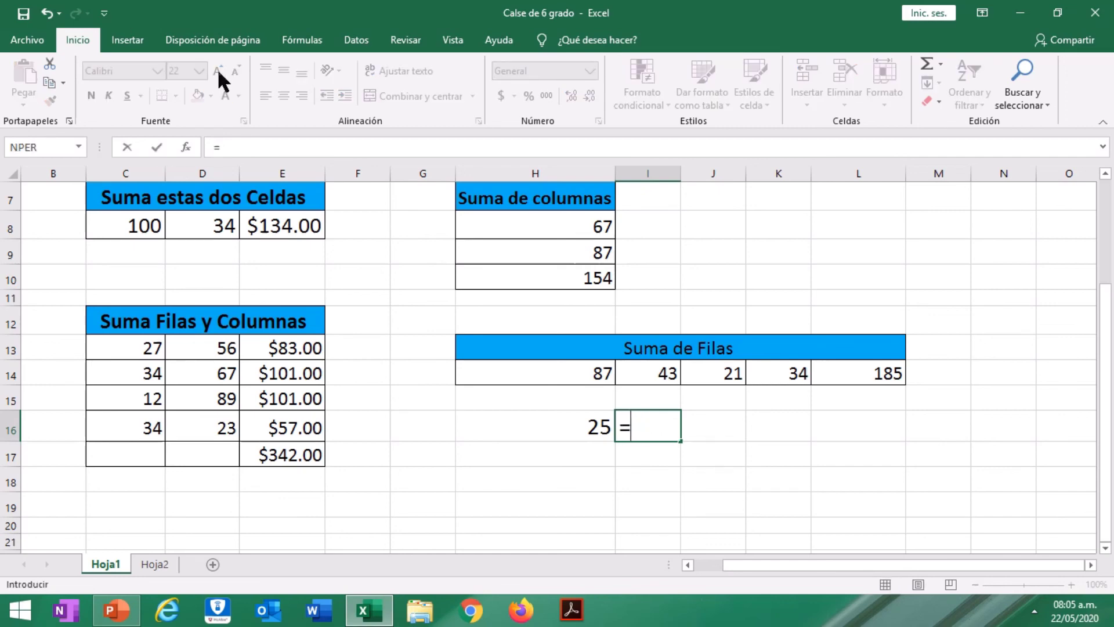
text(25%)
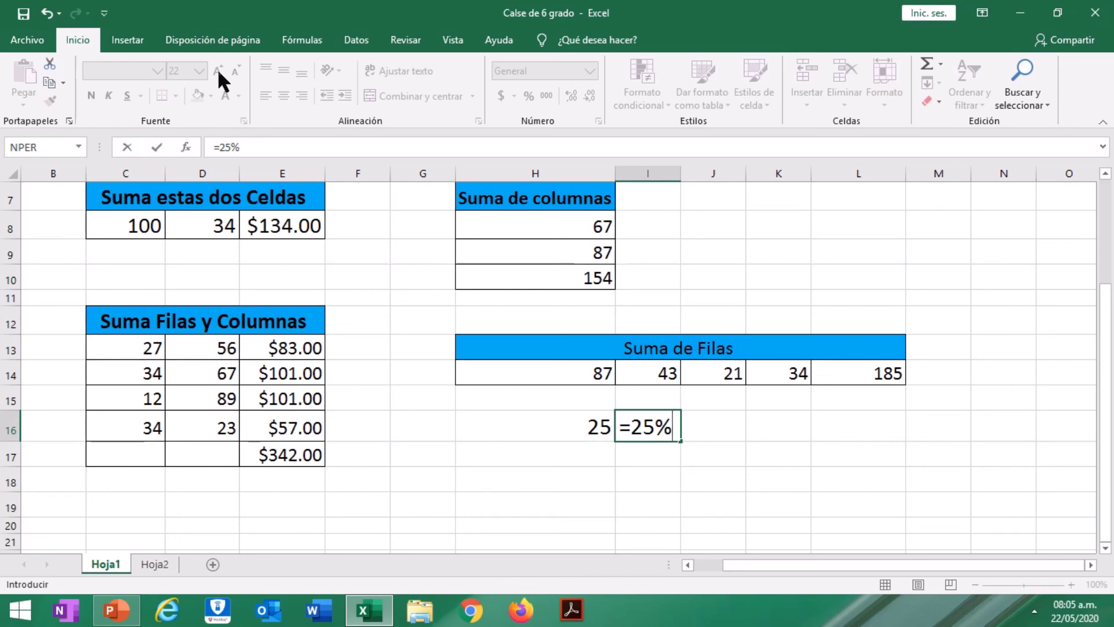
key(BackSpace)
text(*70)
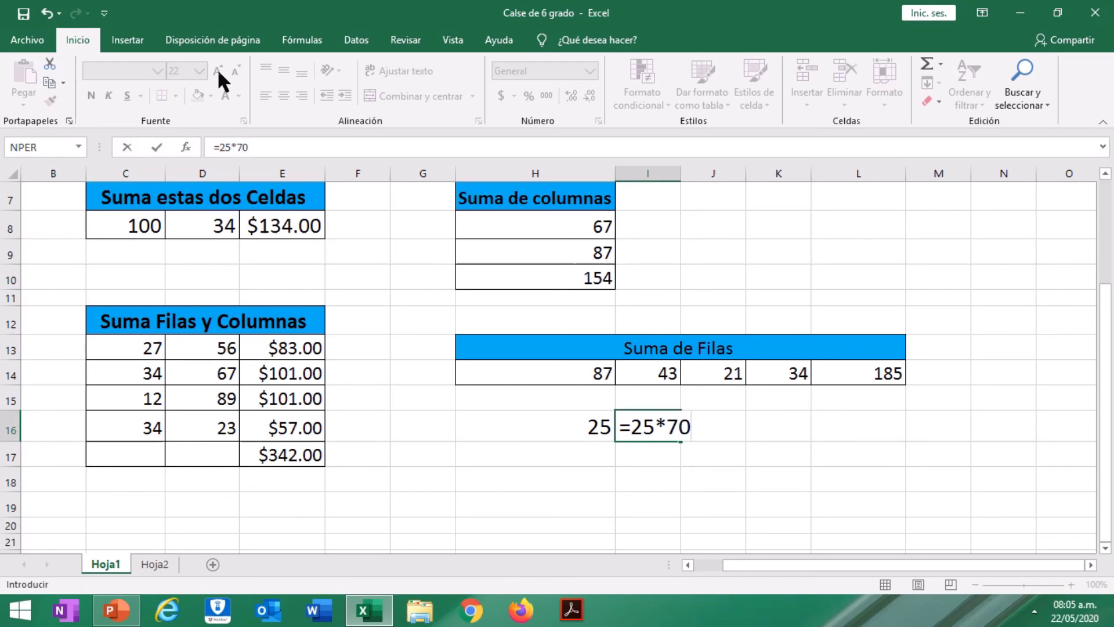
text(%)
key(Return)
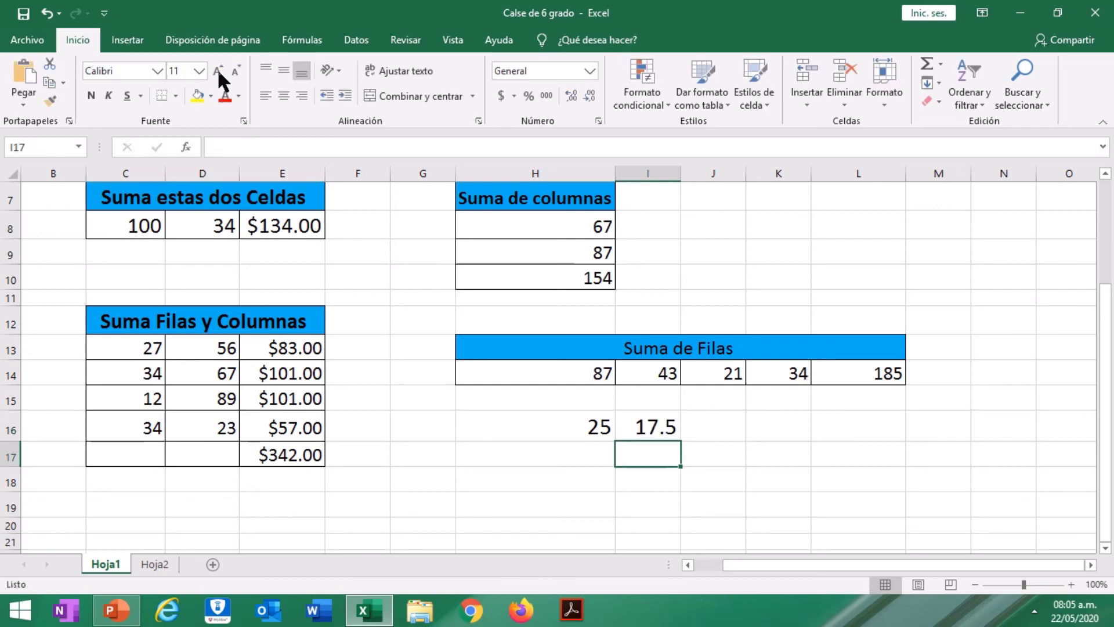
Change the percentage in cell I16's formula to 50%, making it =25*50%.
click(646, 427)
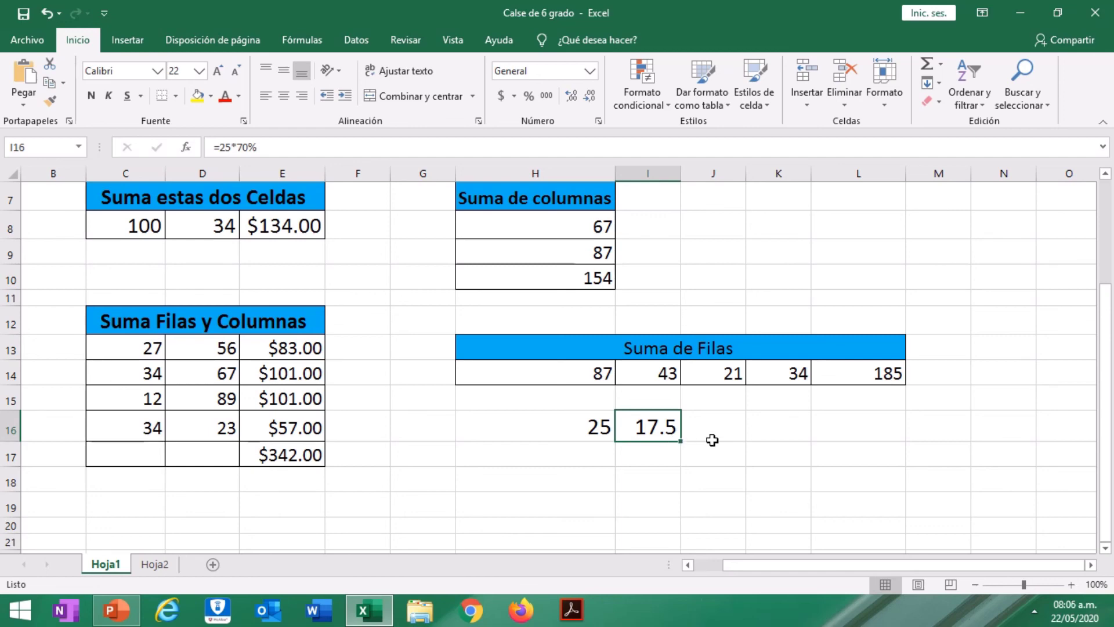
key(F2)
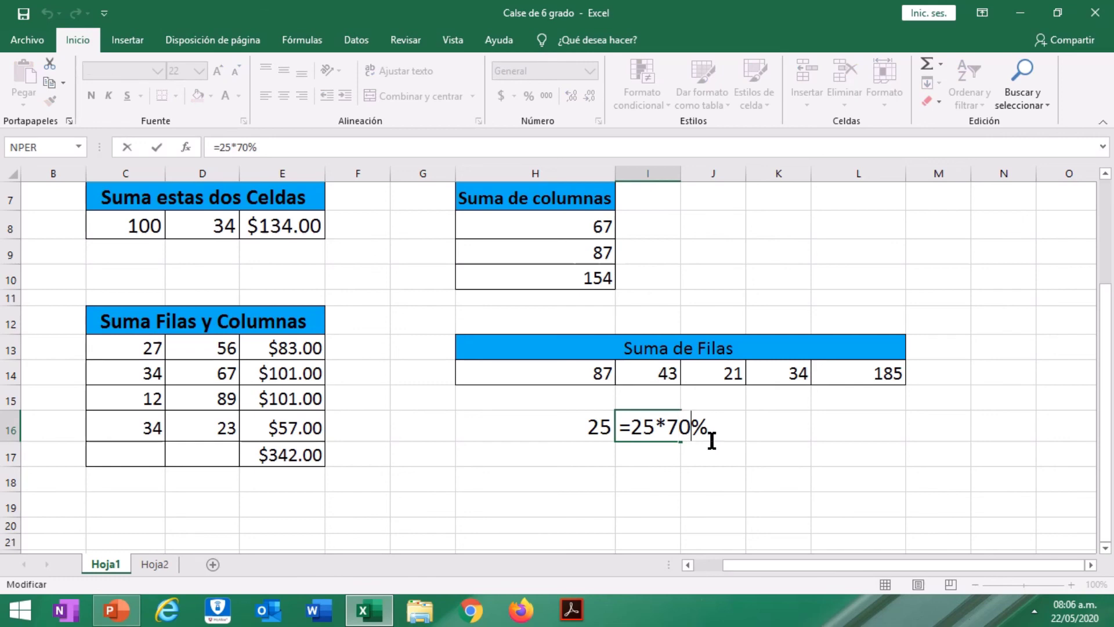
key(BackSpace)
key(BackSpace)
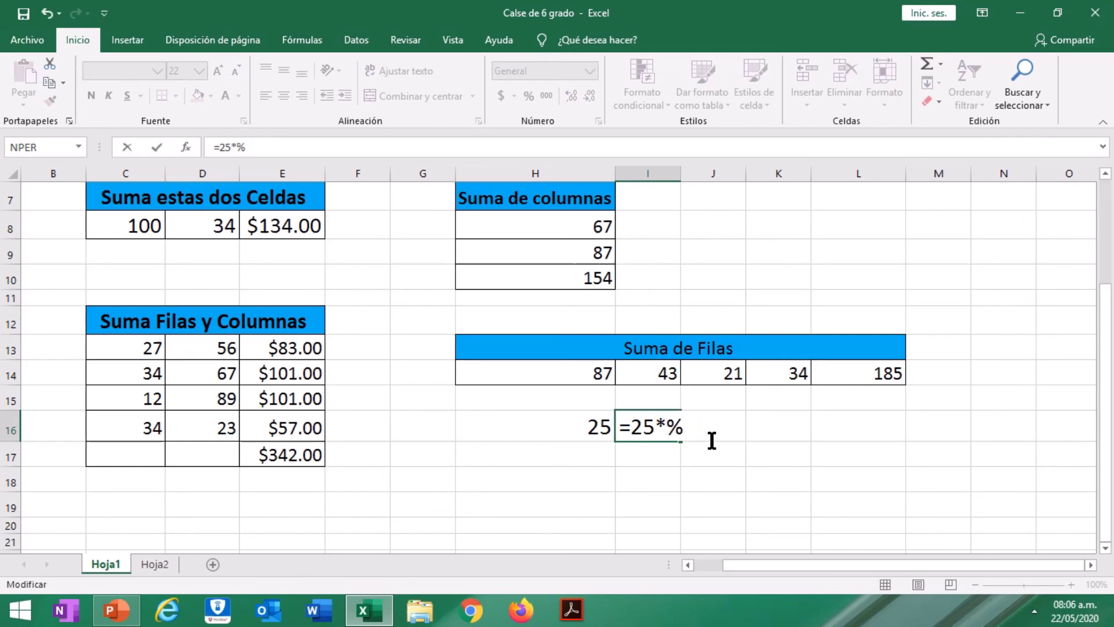
text(50)
key(Return)
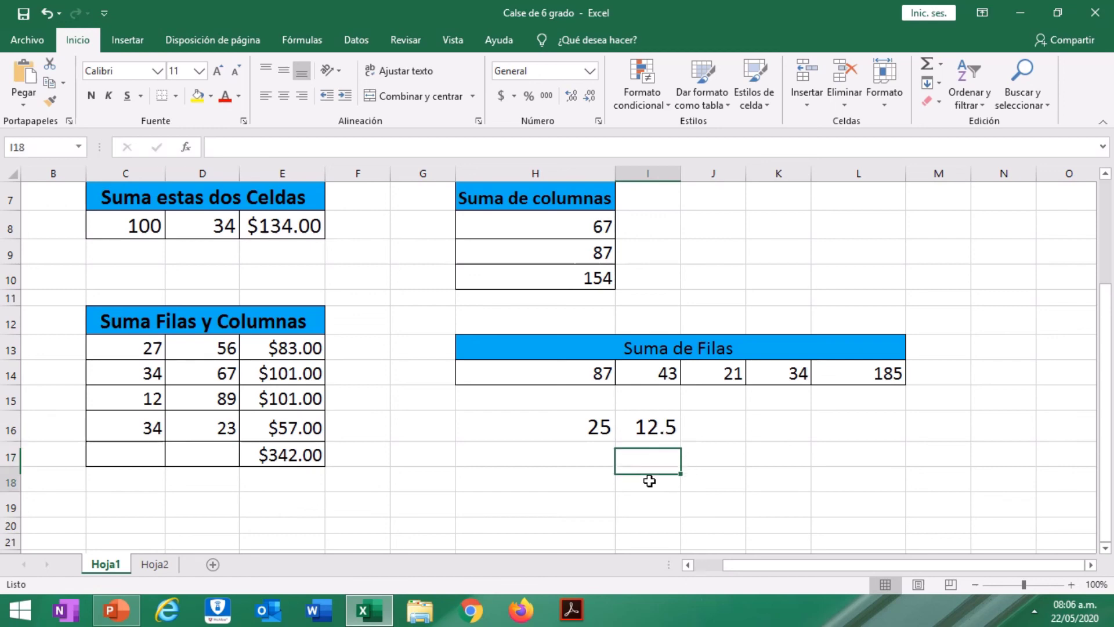
click(499, 460)
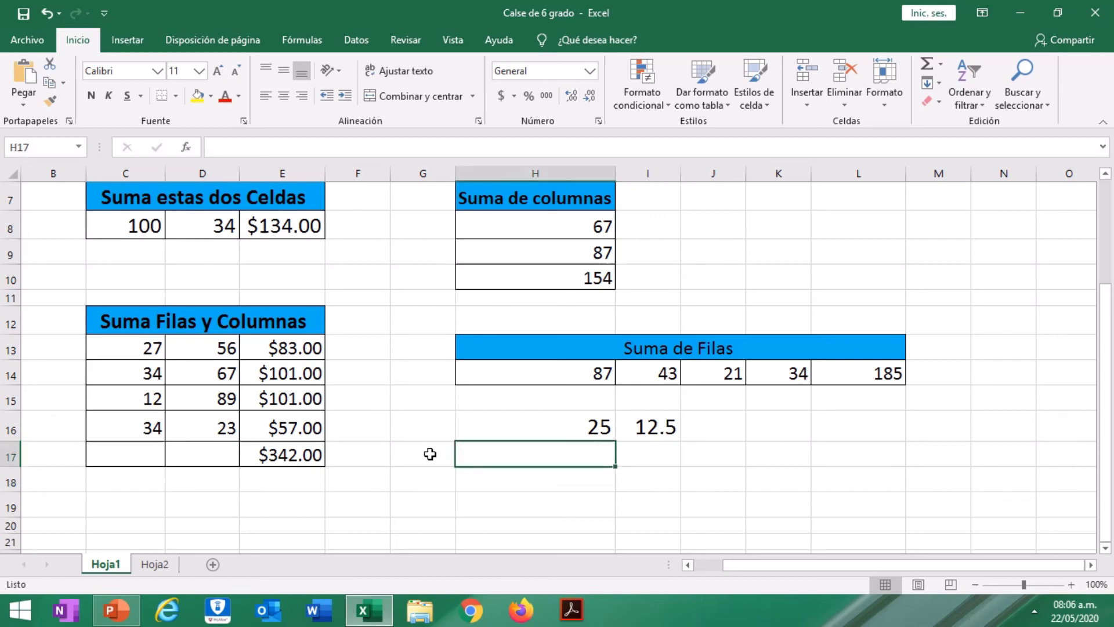